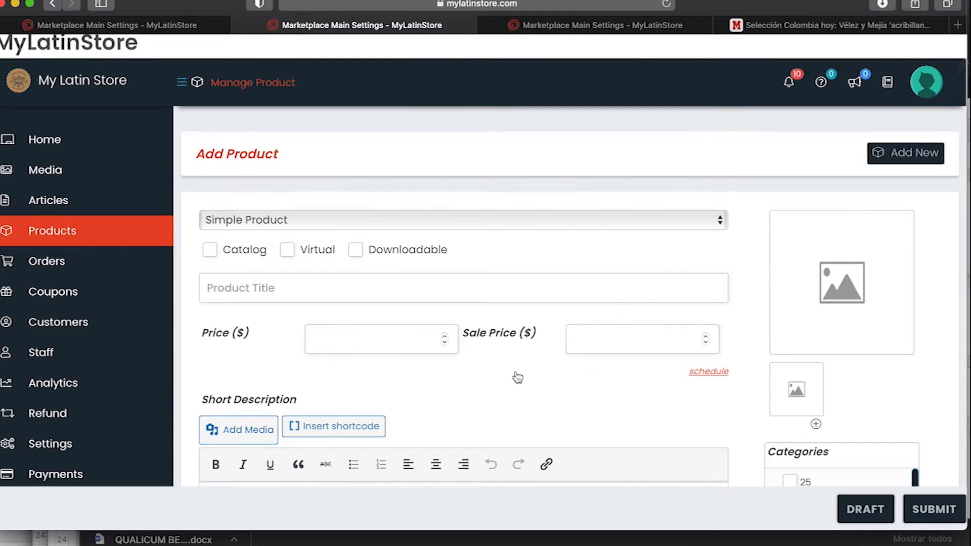
# - Review the coffee products already published in the store's product list
pyautogui.click(202, 24)
pyautogui.scroll(-7, 283, 314)
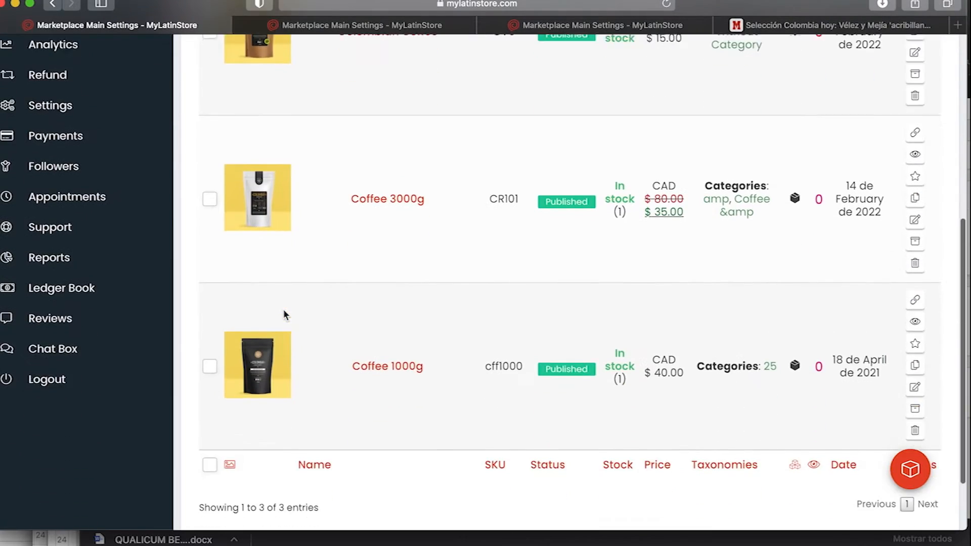
pyautogui.scroll(10, 283, 313)
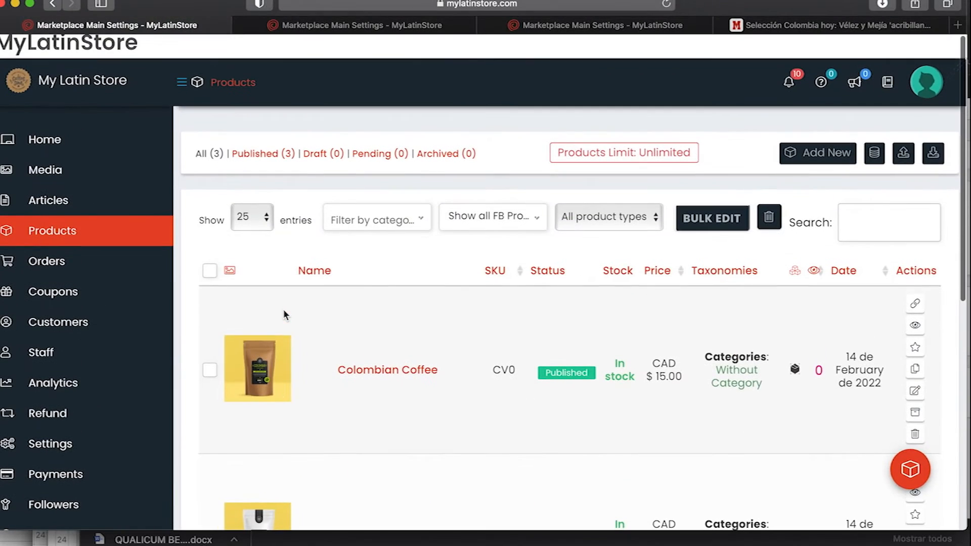
pyautogui.scroll(-1, 356, 295)
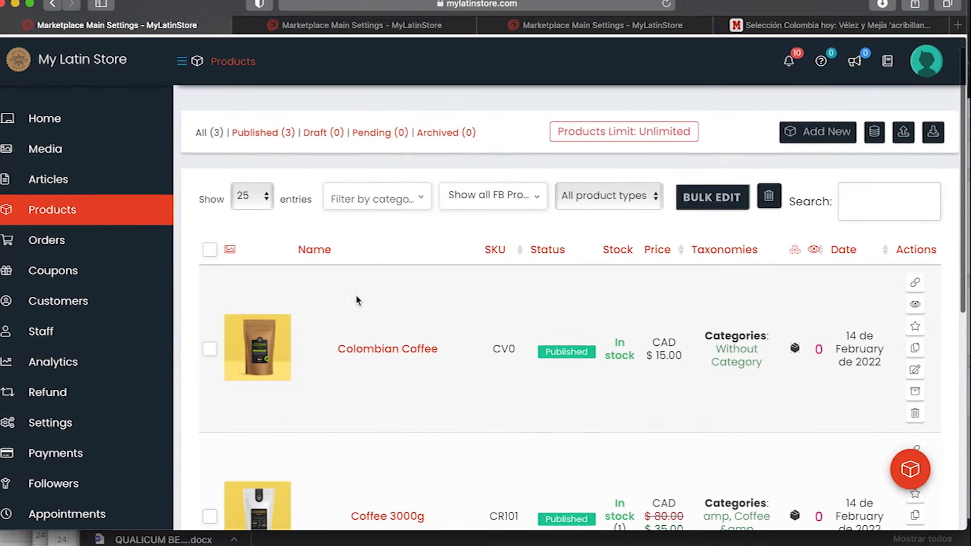
pyautogui.scroll(-5, 355, 298)
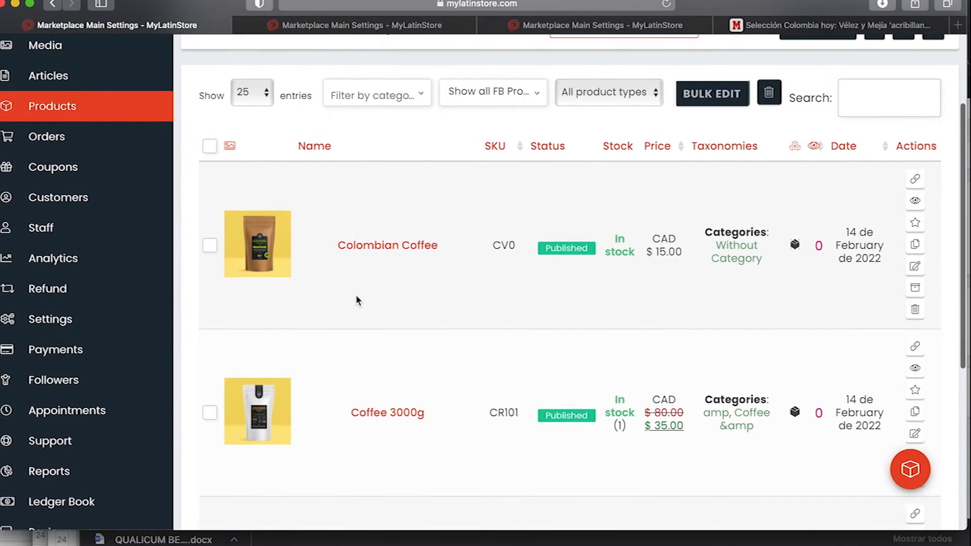
pyautogui.scroll(7, 355, 299)
# - Examine the Add Product form, including its title, price, description, category and inventory fields
pyautogui.click(386, 21)
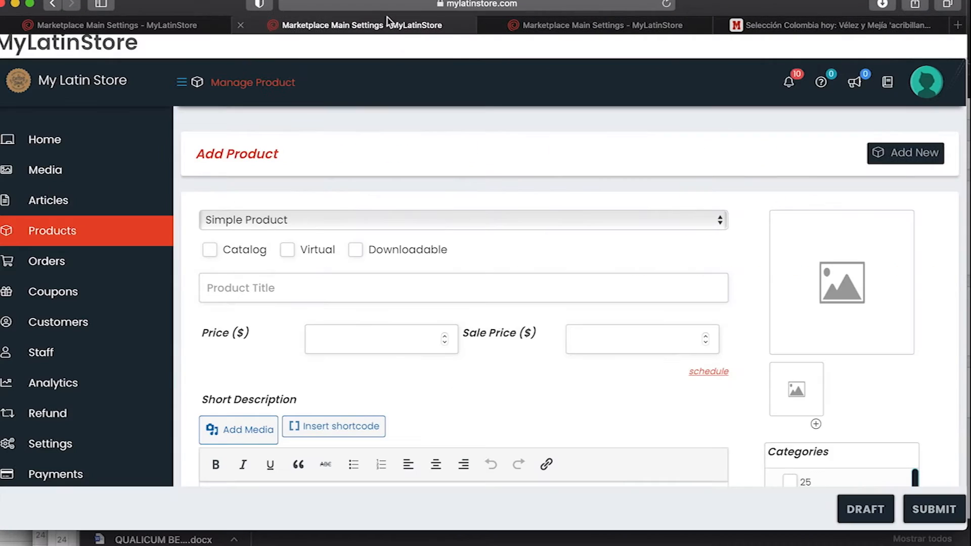
pyautogui.scroll(-1, 411, 281)
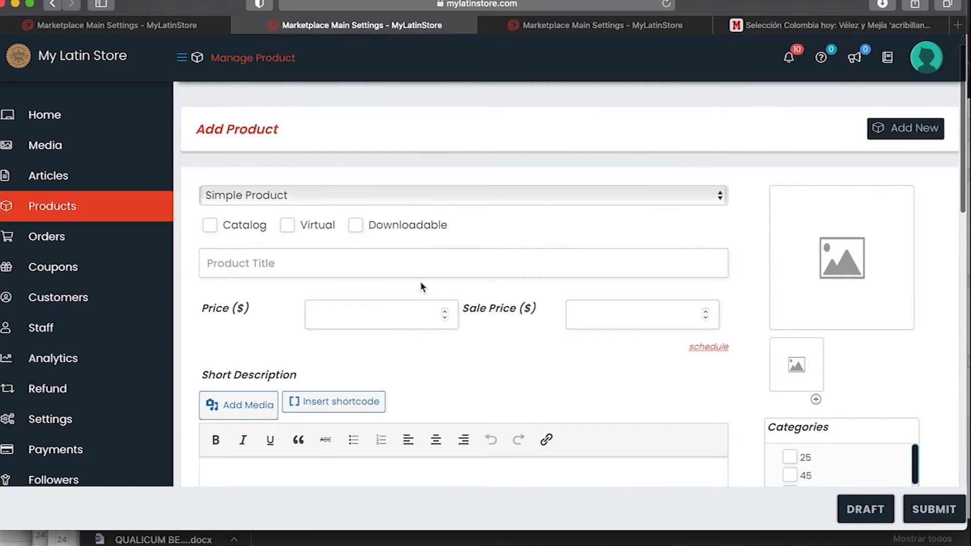
pyautogui.scroll(-2, 659, 157)
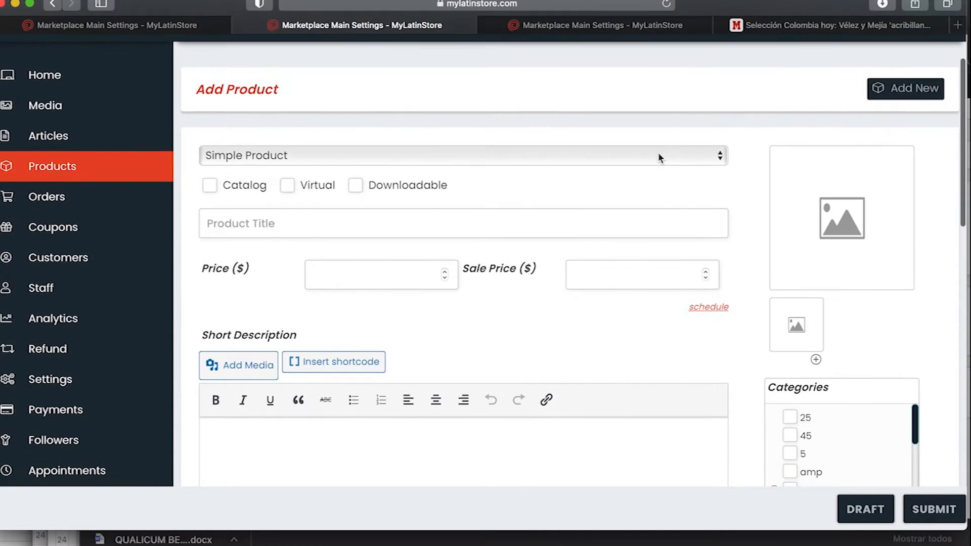
pyautogui.scroll(-1, 563, 162)
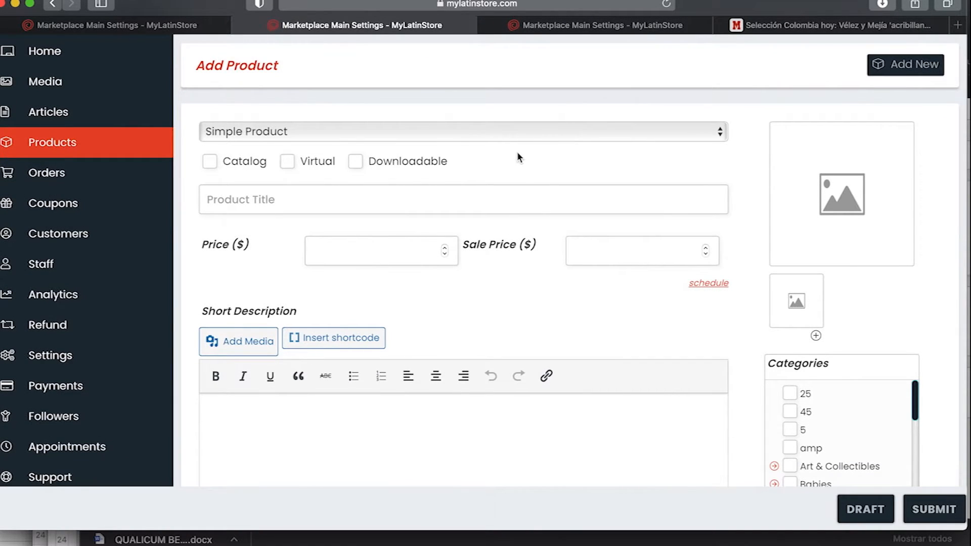
pyautogui.click(409, 203)
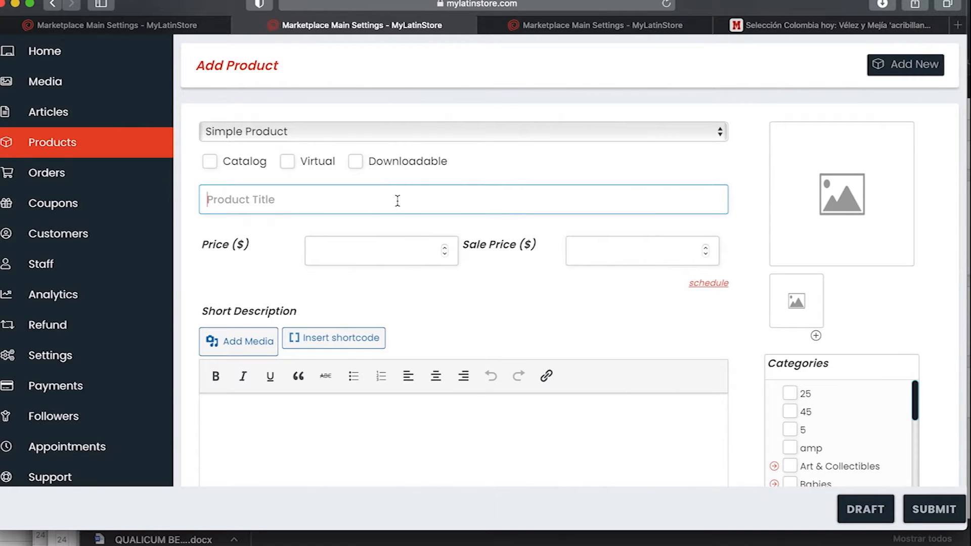
pyautogui.click(382, 269)
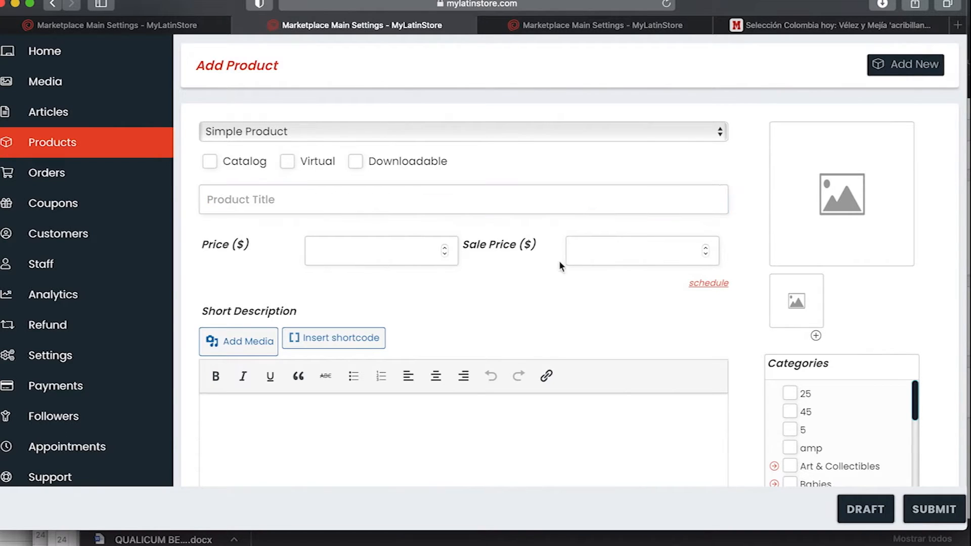
pyautogui.scroll(-5, 518, 399)
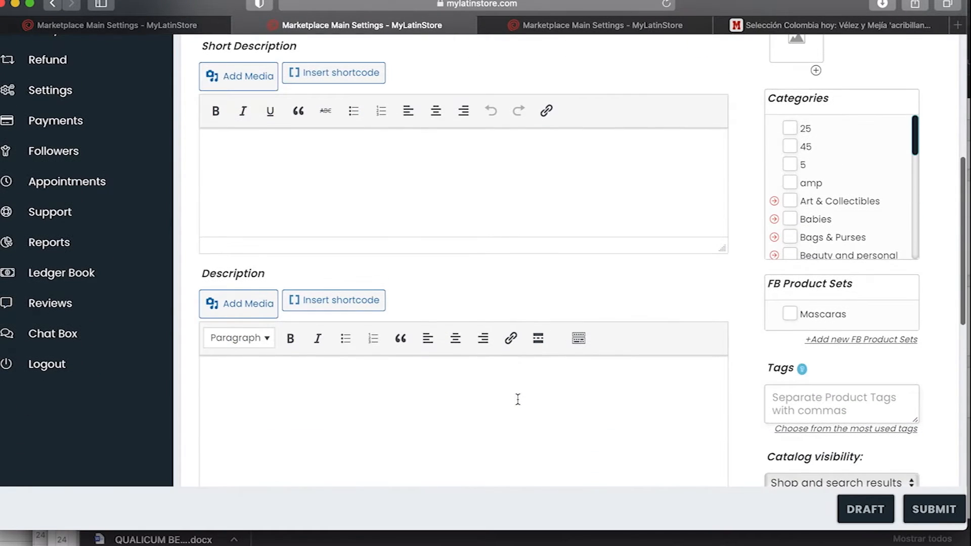
pyautogui.scroll(-4, 846, 222)
pyautogui.scroll(-5, 845, 222)
pyautogui.scroll(-3, 844, 221)
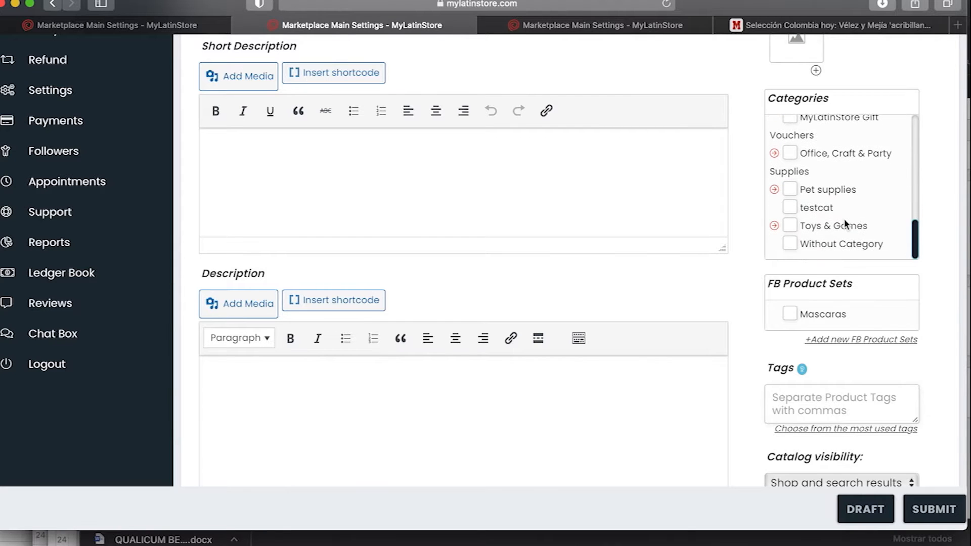
pyautogui.scroll(-3, 694, 393)
pyautogui.scroll(-3, 694, 393)
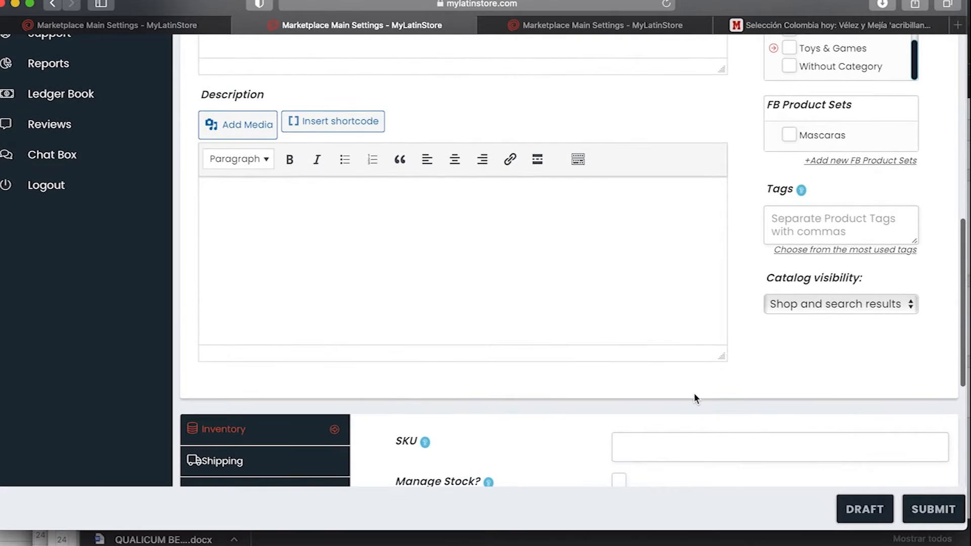
pyautogui.scroll(-6, 694, 395)
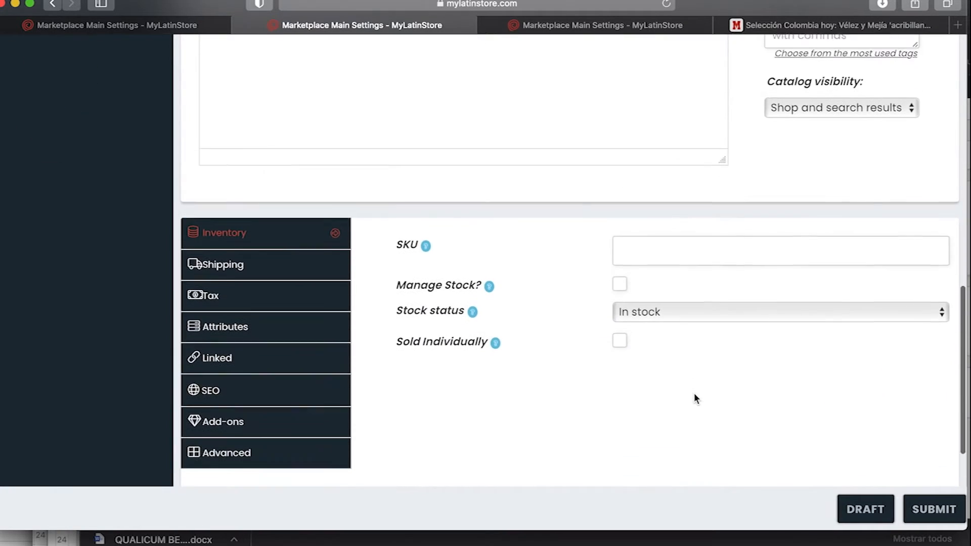
pyautogui.scroll(15, 694, 399)
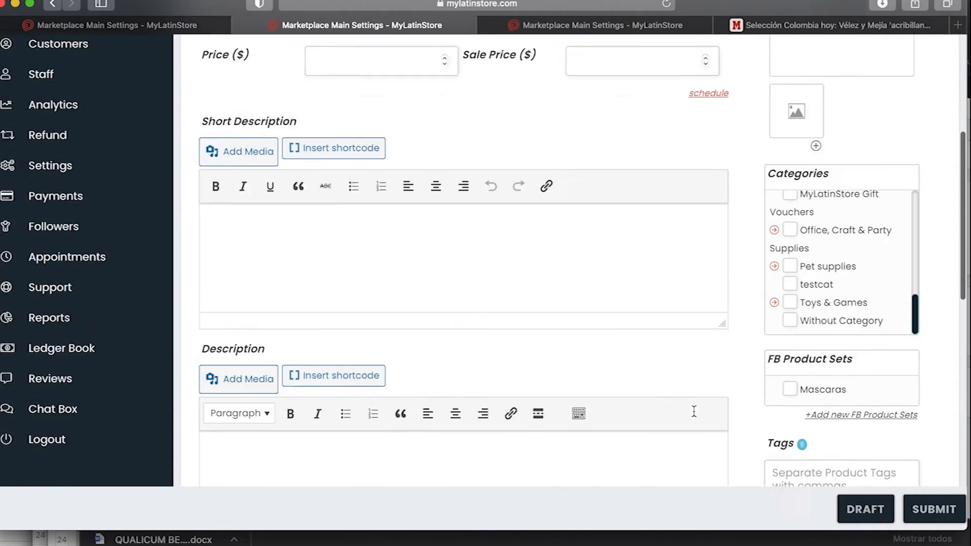
pyautogui.scroll(9, 694, 411)
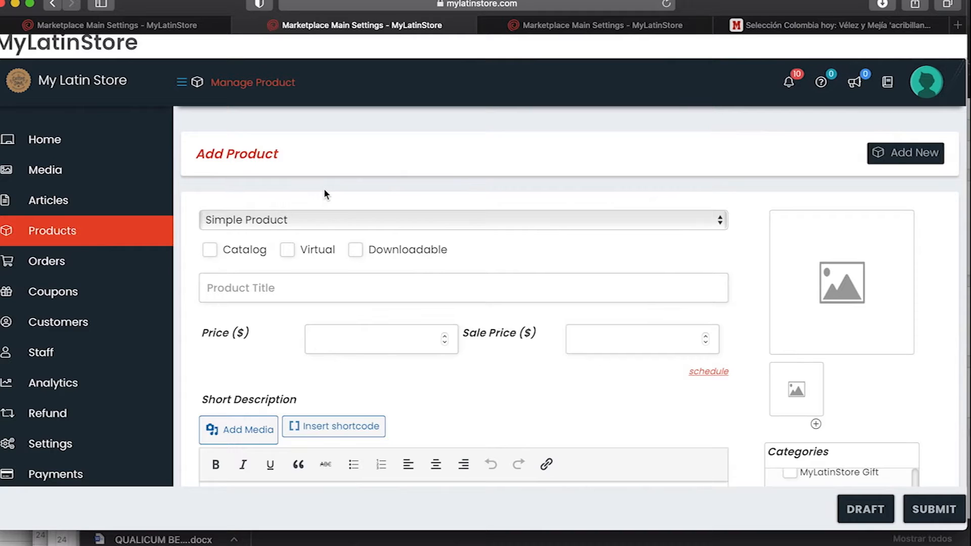
# - Go back to the product list and open the export of products to a CSV file
pyautogui.moveTo(152, 225)
pyautogui.moveTo(114, 238)
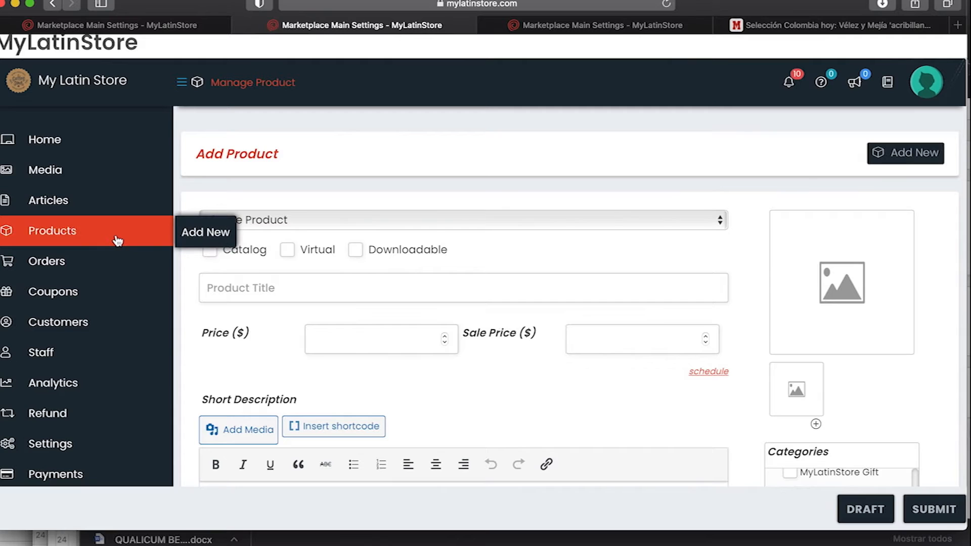
pyautogui.click(114, 238)
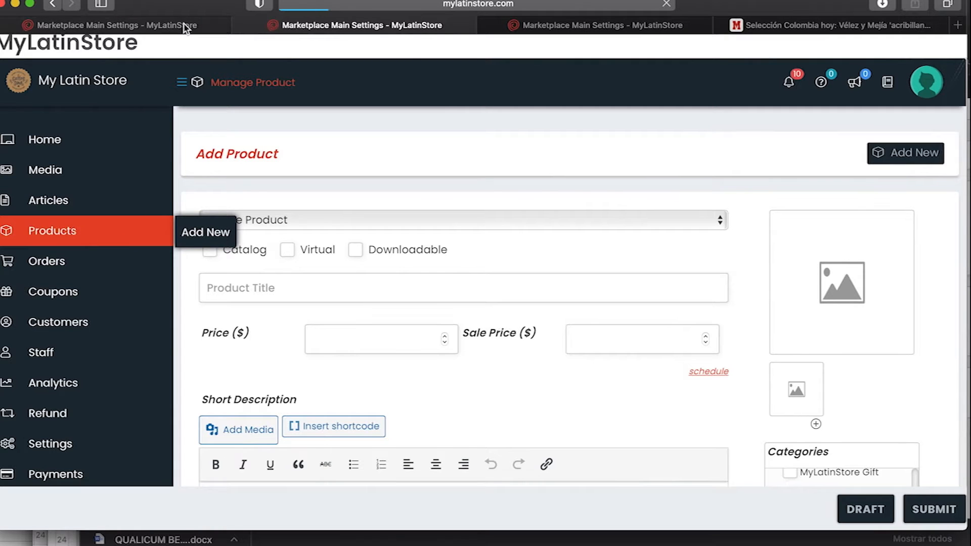
pyautogui.moveTo(180, 26)
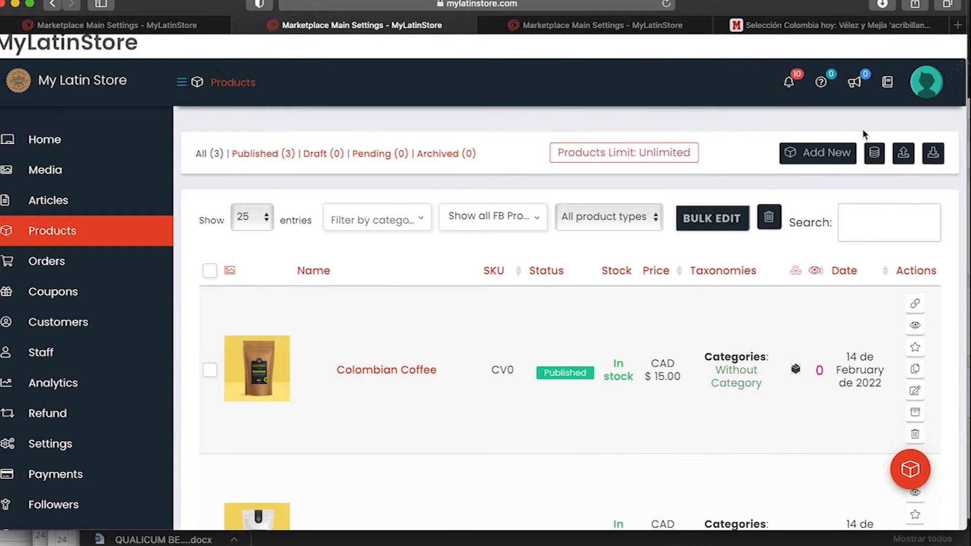
pyautogui.click(936, 156)
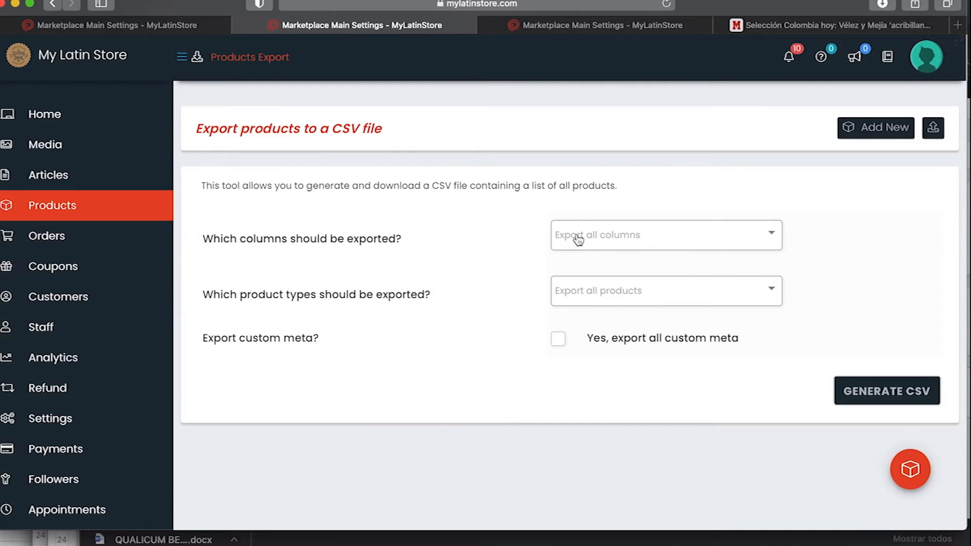
# - Generate the CSV export with all columns and all product types, leaving custom meta out
pyautogui.click(613, 240)
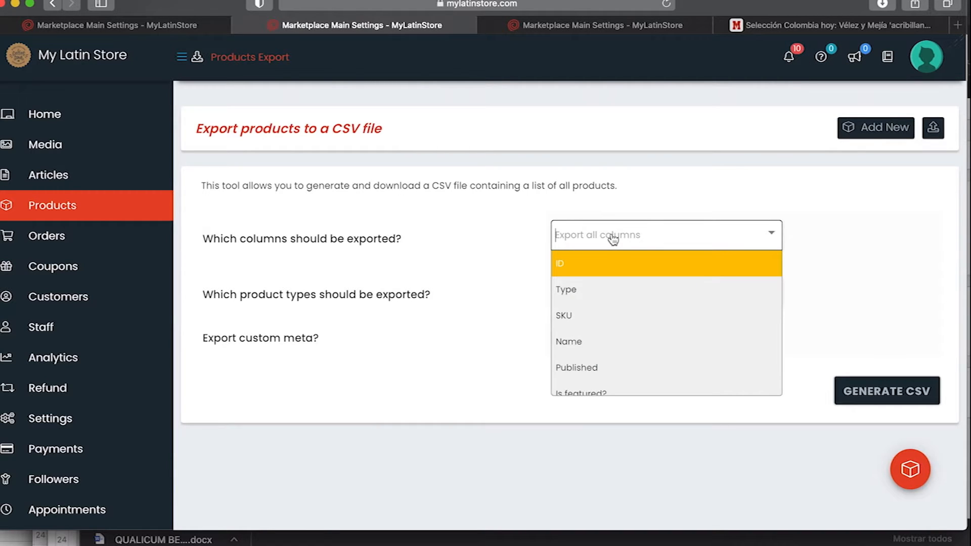
pyautogui.click(613, 239)
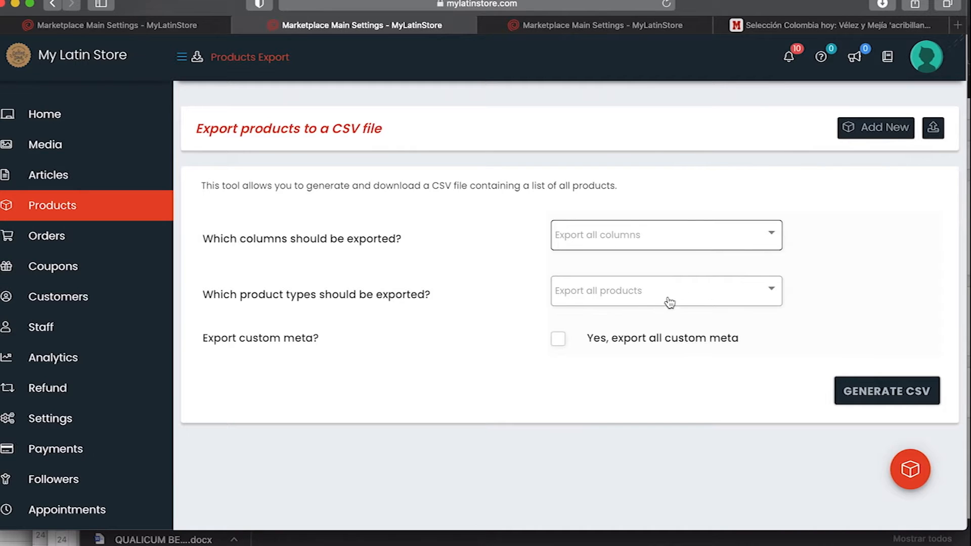
pyautogui.click(866, 397)
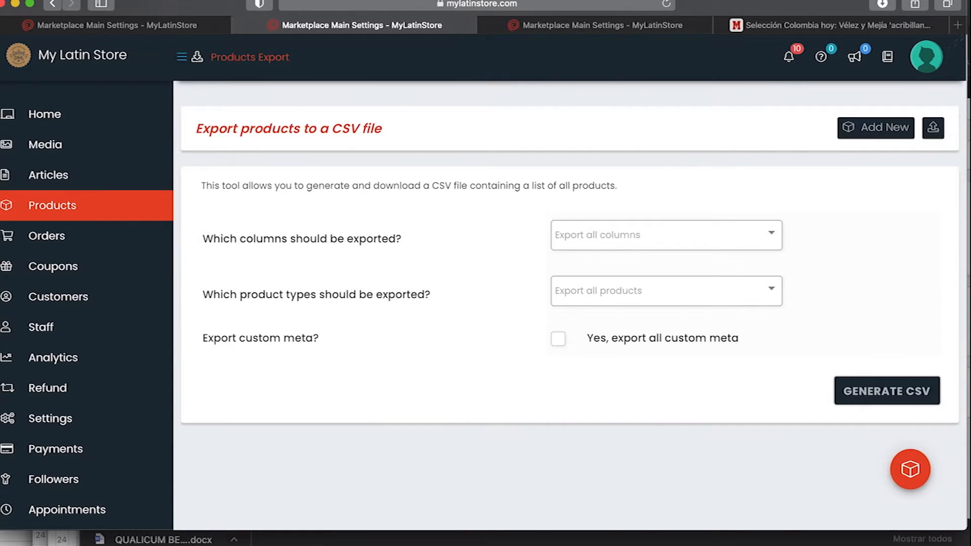
# - Switch to the exported product spreadsheet in Numbers and look through all its columns
pyautogui.click(753, 545)
pyautogui.click(798, 184)
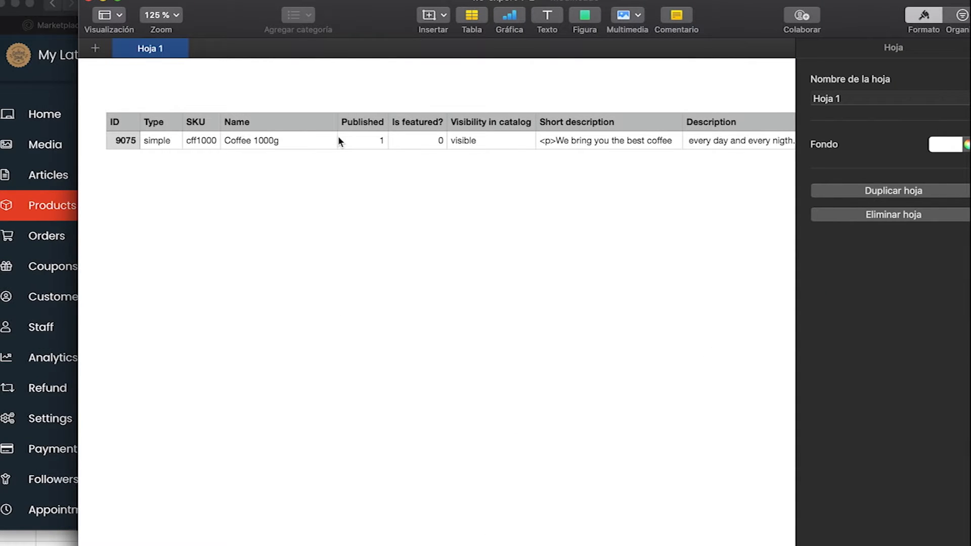
pyautogui.hscroll(15, 338, 138)
pyautogui.hscroll(10, 337, 135)
pyautogui.hscroll(-20, 337, 135)
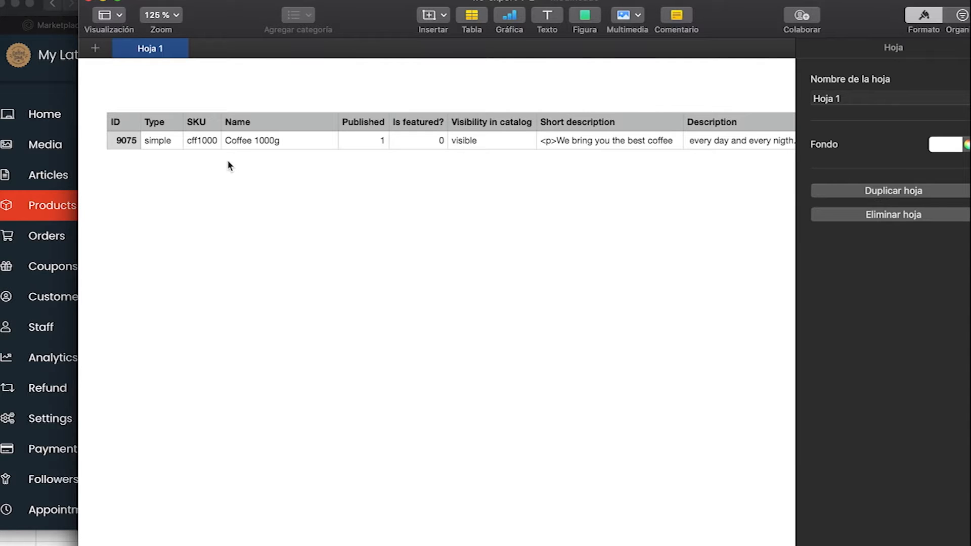
# - Add two empty rows below the Coffee 1000g row in the exported product table
pyautogui.click(172, 141)
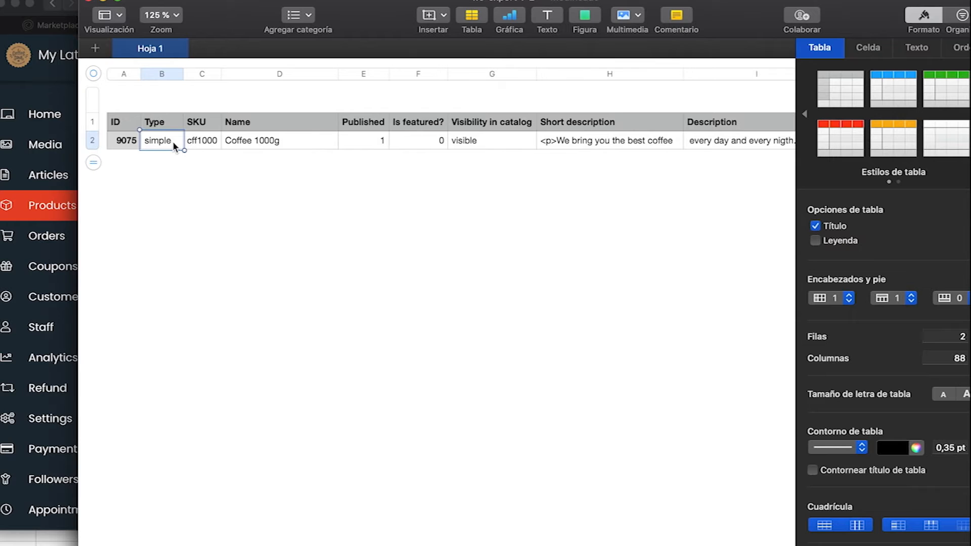
pyautogui.click(92, 141)
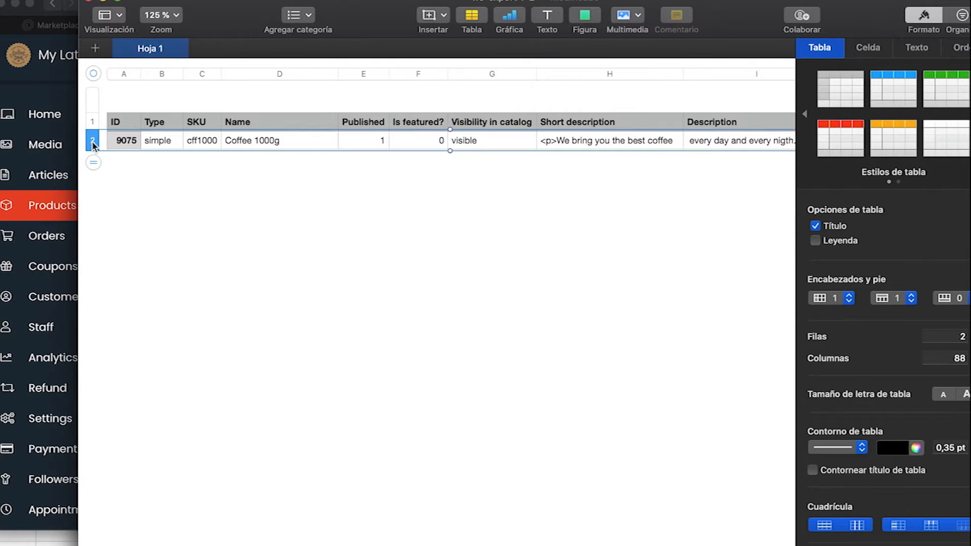
pyautogui.rightClick(92, 141)
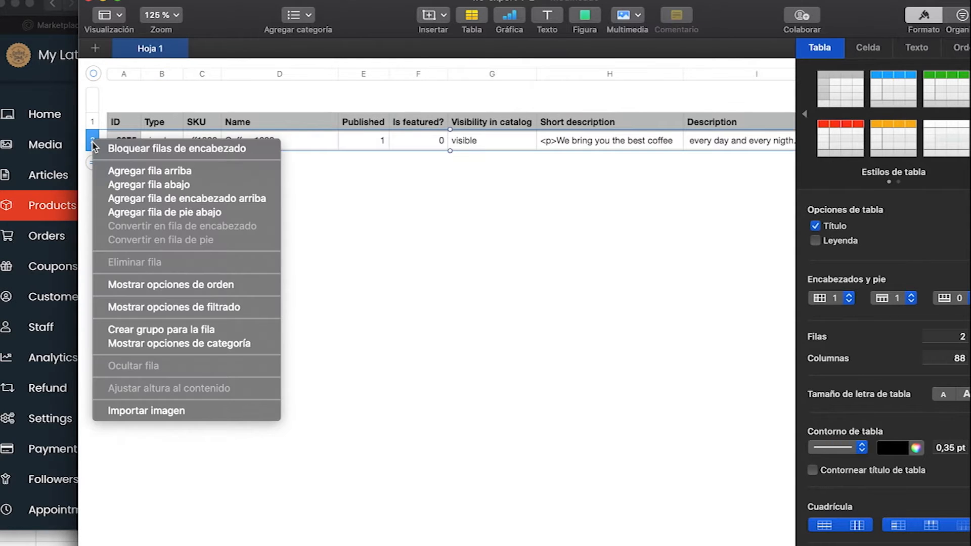
pyautogui.click(129, 186)
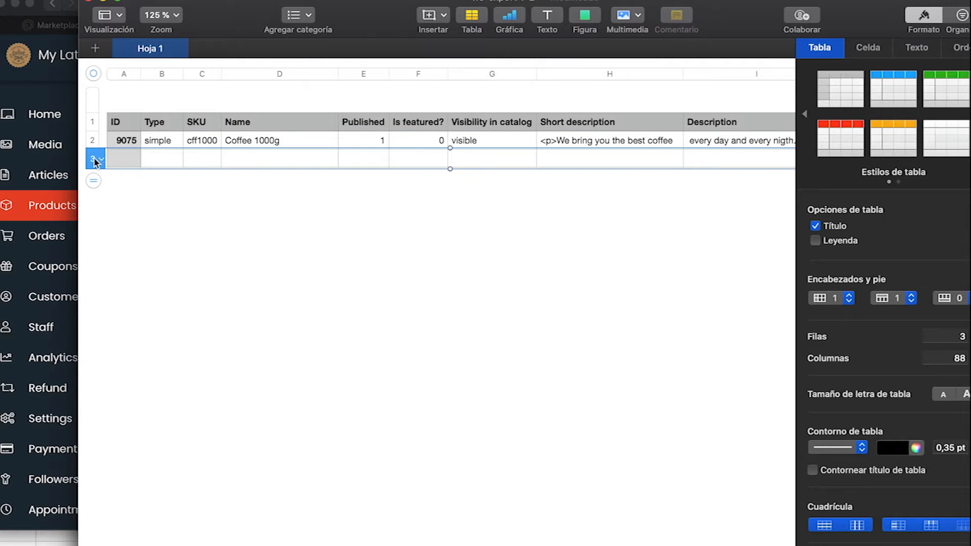
pyautogui.rightClick(94, 160)
pyautogui.click(123, 201)
pyautogui.click(181, 198)
pyautogui.click(171, 165)
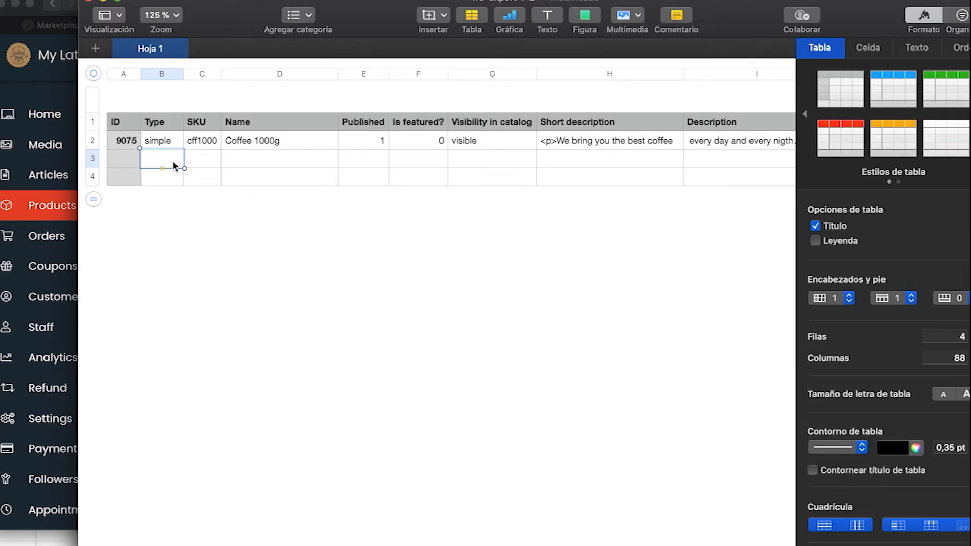
pyautogui.write('simple')
pyautogui.press('Return')
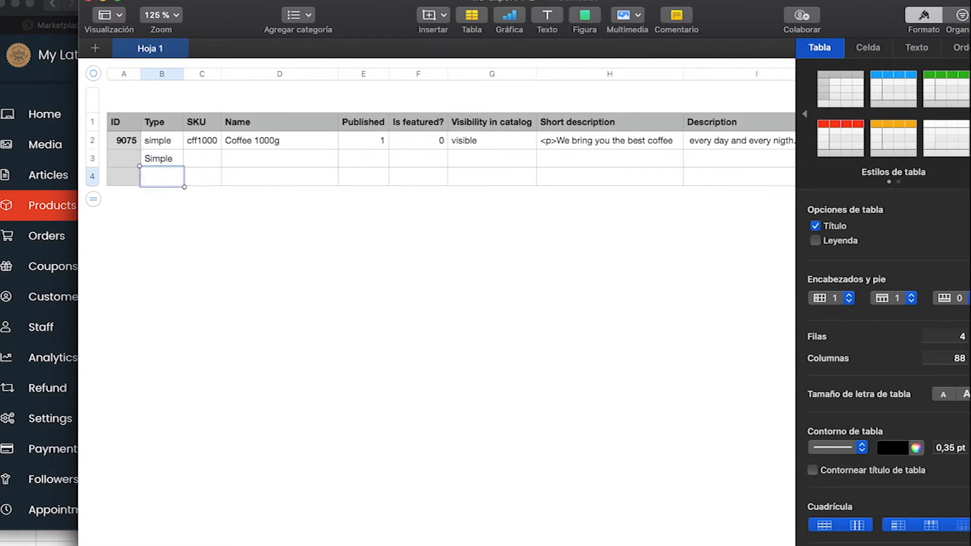
# - Set the Type of the product in row 3 to lowercase "simple"
pyautogui.click(167, 158)
pyautogui.write('simp')
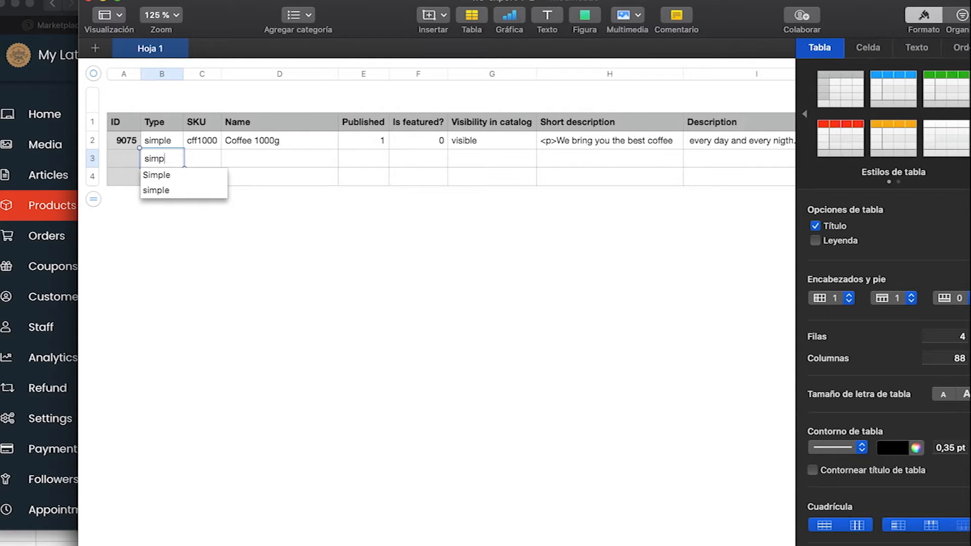
pyautogui.click(197, 189)
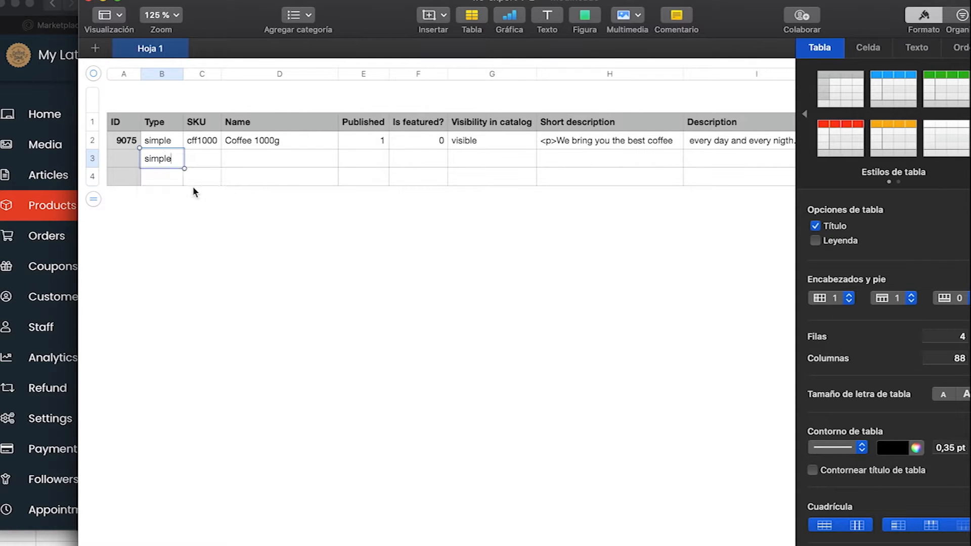
# - Set the Type of the product in row 4 to "simple"
pyautogui.click(165, 178)
pyautogui.write('simple')
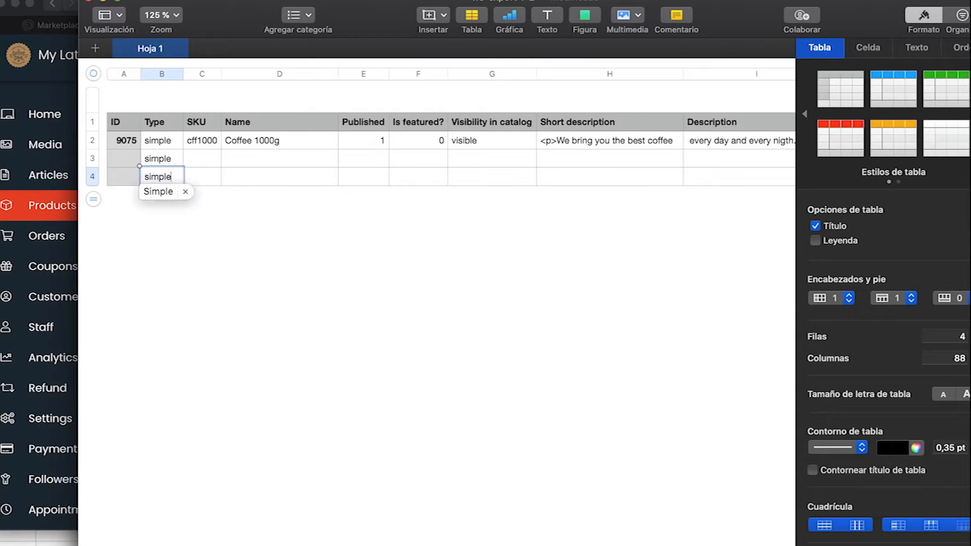
pyautogui.press('Return')
pyautogui.write('si')
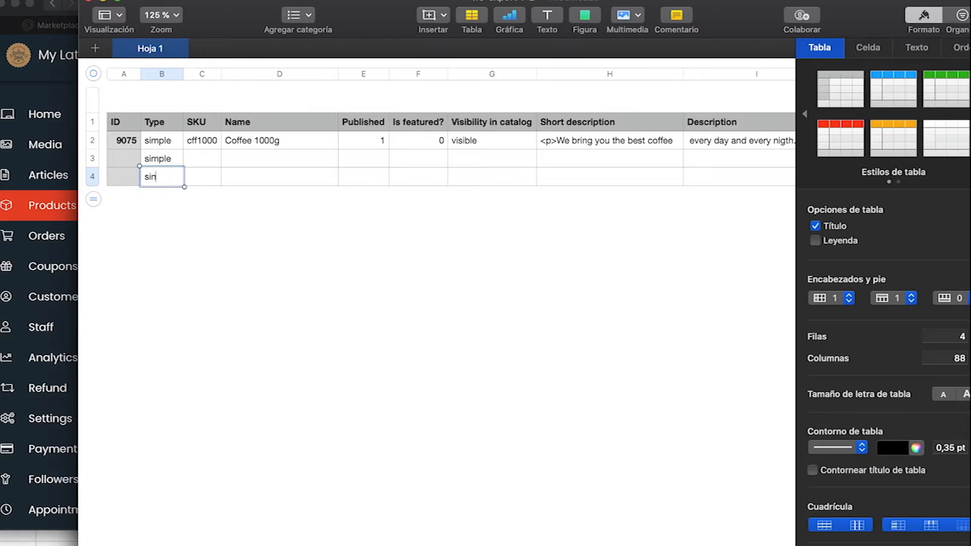
pyautogui.write('mple')
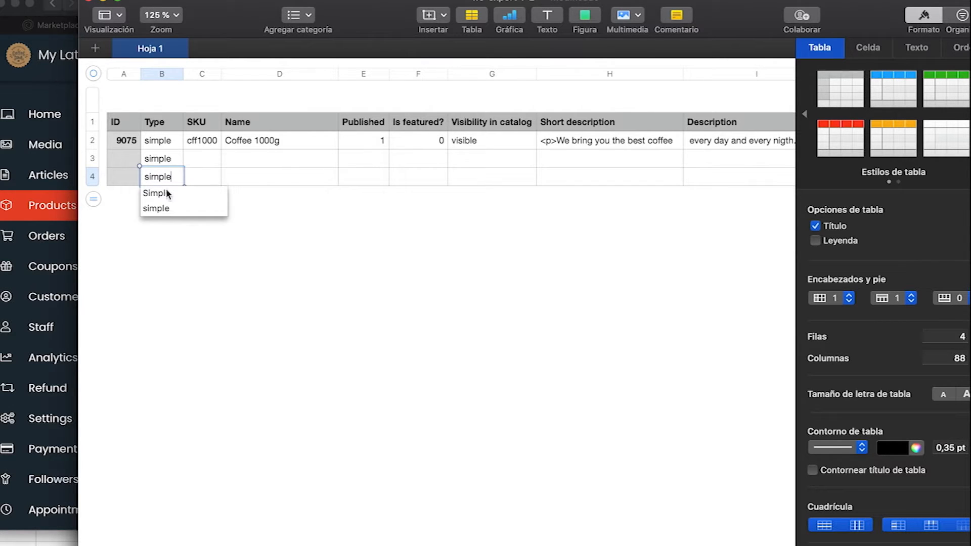
pyautogui.click(157, 209)
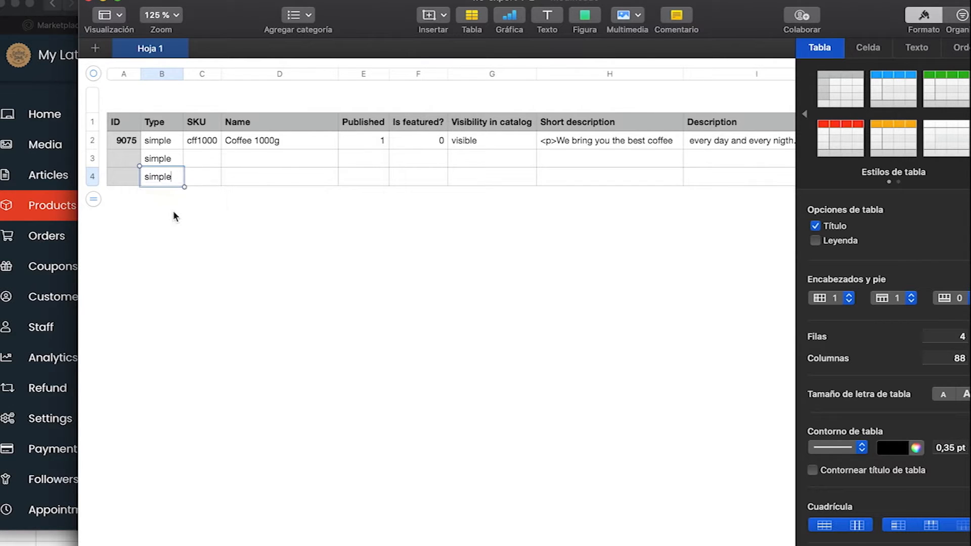
# - Enter the SKUs A1 for the product in row 3 and A2 for the one in row 4
pyautogui.click(198, 160)
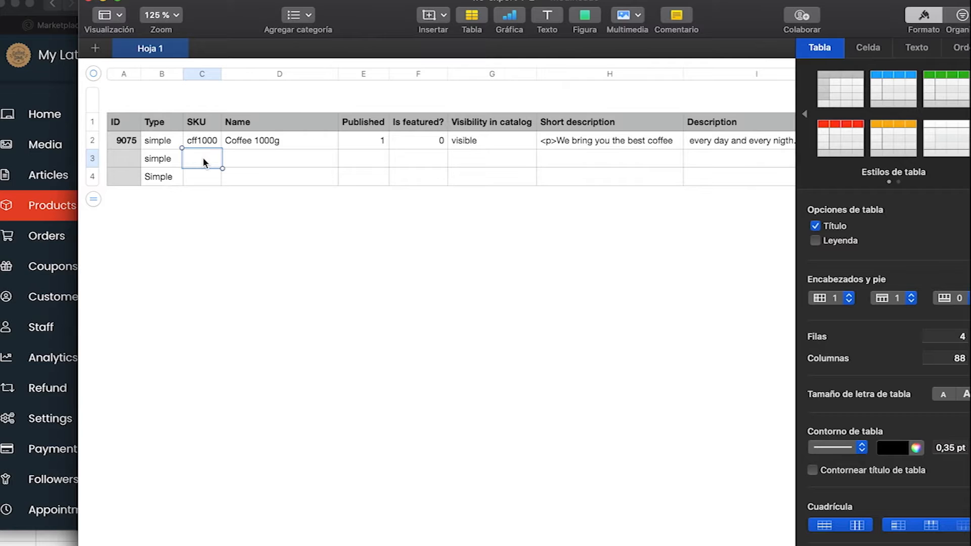
pyautogui.write('A1')
pyautogui.press('Return')
pyautogui.write('A2')
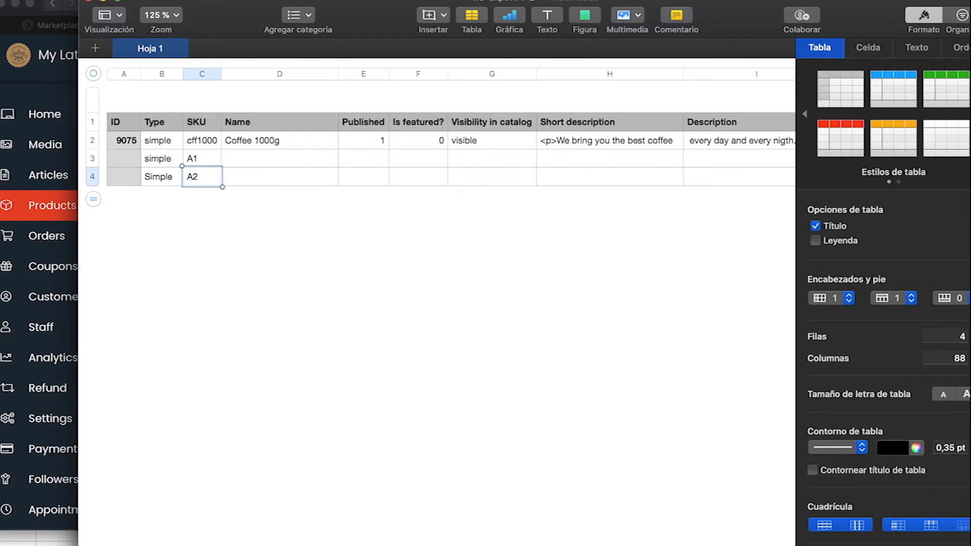
# - Name the product in row 3 "Fruit Coffee" and the product in row 4 "Colombian Coffee"
pyautogui.press('Tab')
pyautogui.press('Up')
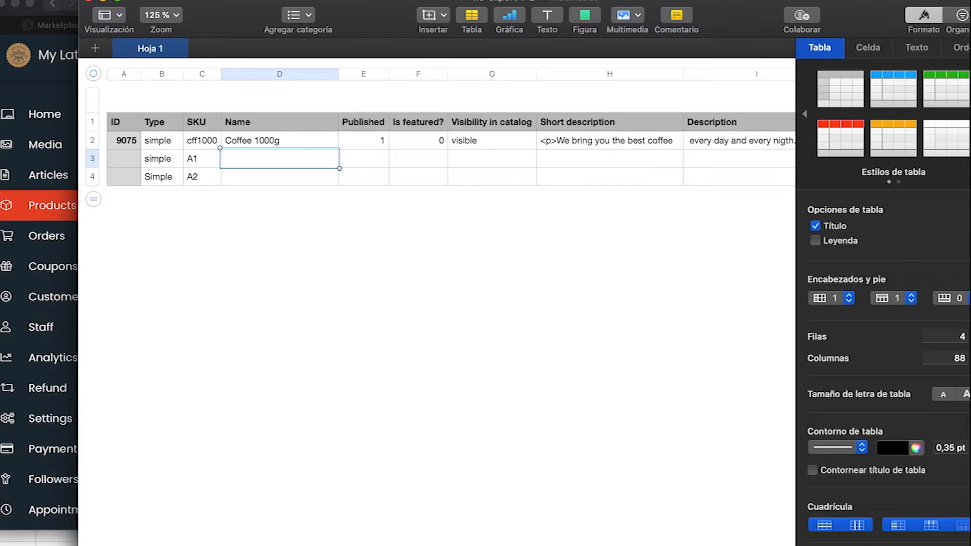
pyautogui.write('Fruit Coffee')
pyautogui.press('Return')
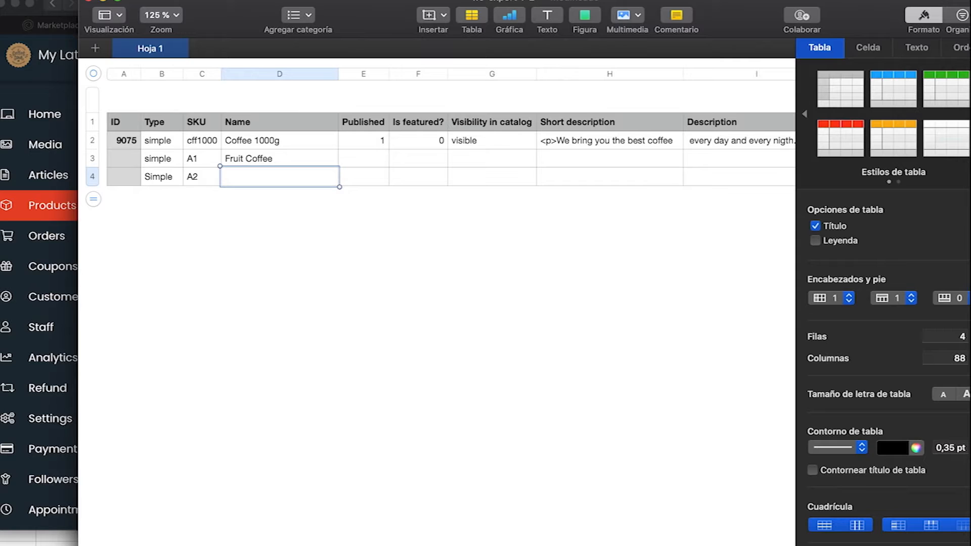
pyautogui.write('Colombian Coffee')
# - Set the Published value to 1 for both Fruit Coffee and Colombian Coffee
pyautogui.press('Right')
pyautogui.press('Up')
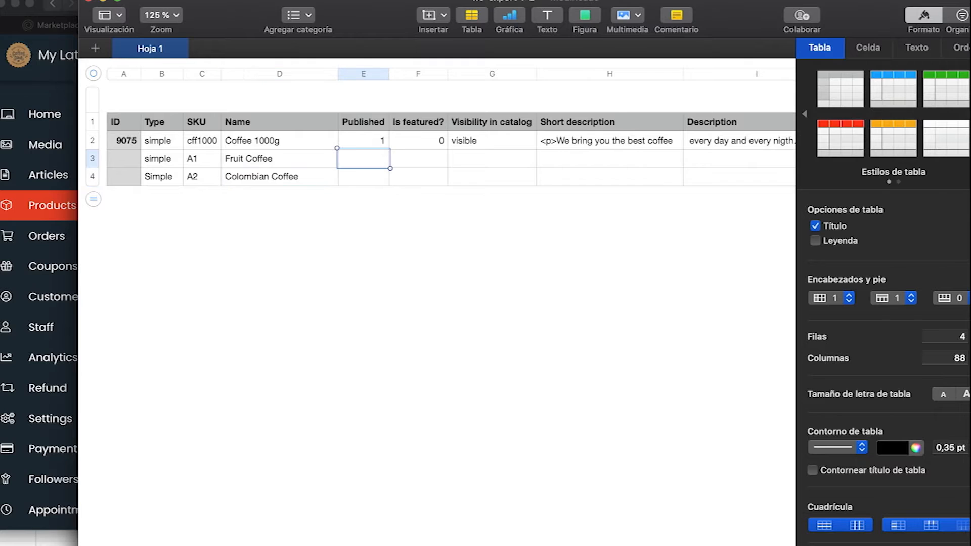
pyautogui.write('1')
pyautogui.press('Return')
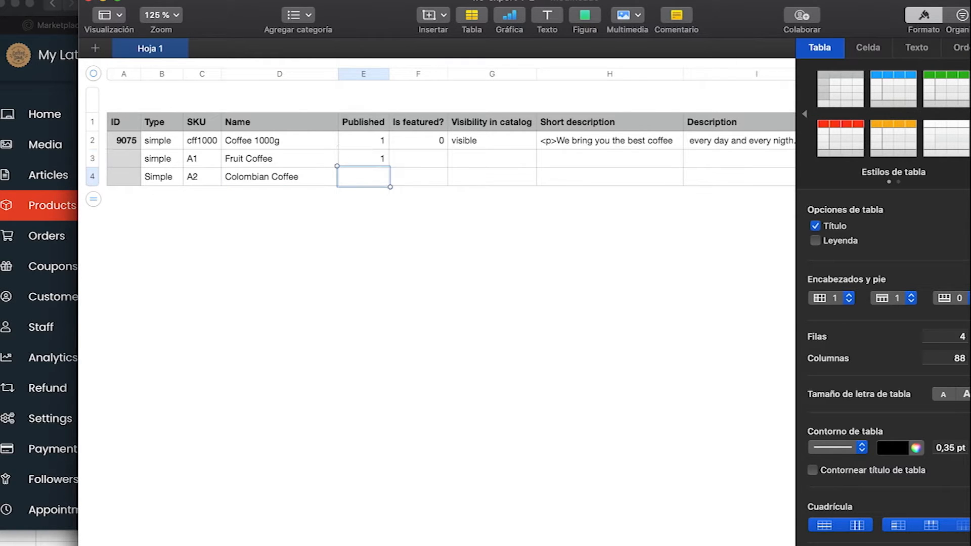
pyautogui.write('1')
# - Set "Is featured?" to 0 for both Fruit Coffee and Colombian Coffee
pyautogui.press('Tab')
pyautogui.press('Up')
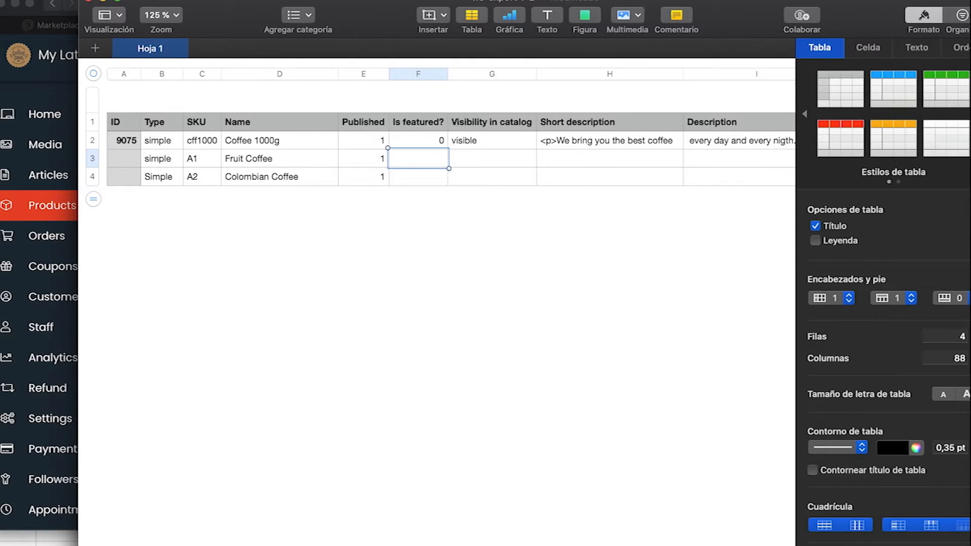
pyautogui.write('0')
pyautogui.press('Return')
pyautogui.write('0')
# - Set "Visibility in catalog" to "visible" for Fruit Coffee and Colombian Coffee
pyautogui.press('Right')
pyautogui.press('Up')
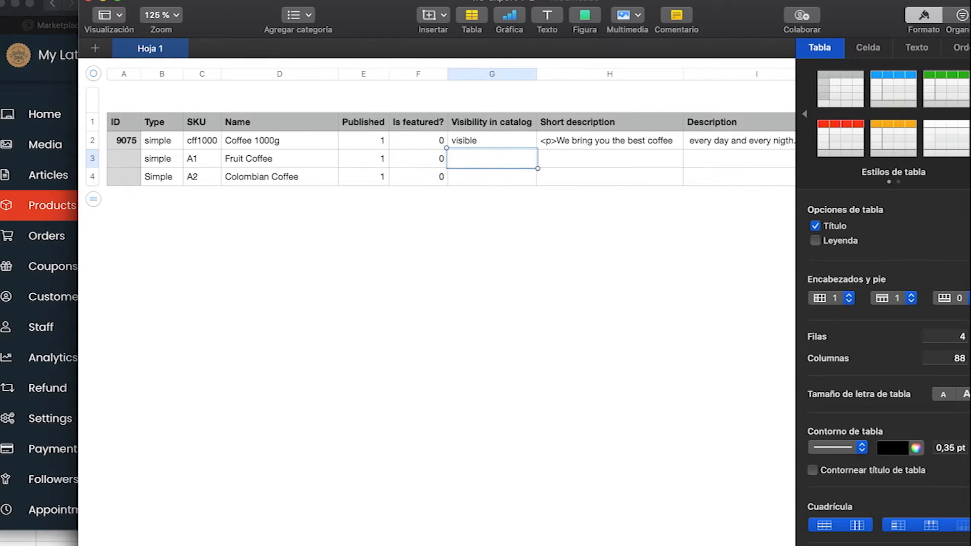
pyautogui.write('v')
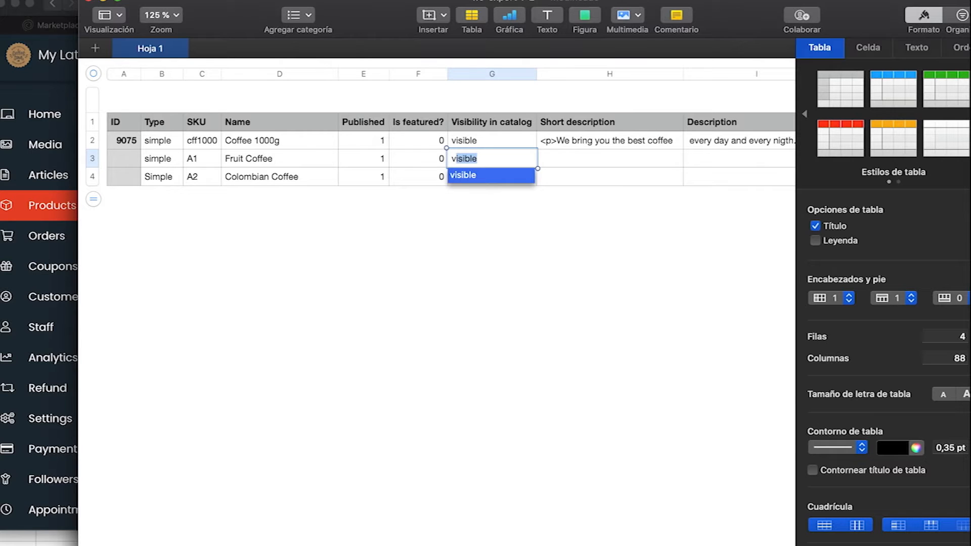
pyautogui.press('Return')
pyautogui.press('Return')
pyautogui.write('vi')
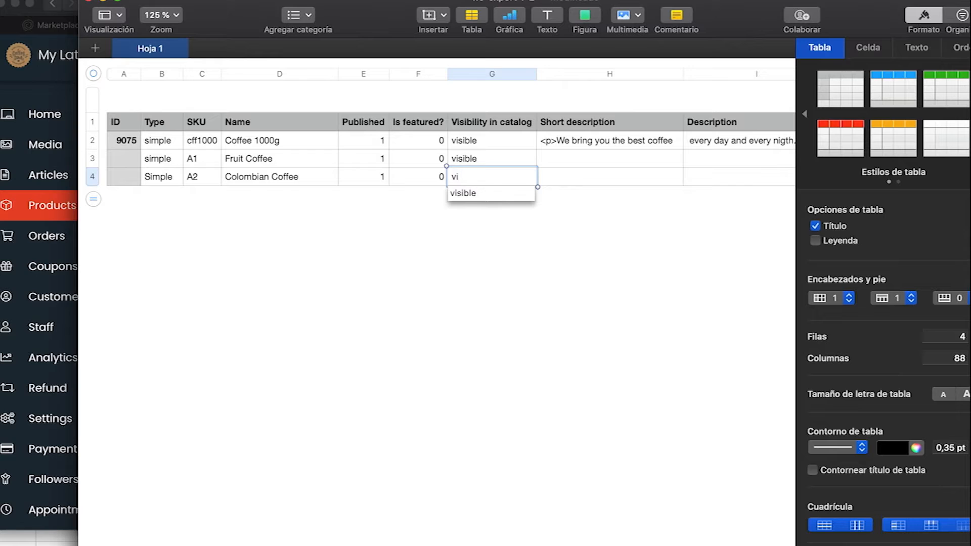
pyautogui.press('Return')
# - Fill the Short description of rows 3 and 4 with row 2's text "<p>We bring you the best coffee"
pyautogui.press('Tab')
pyautogui.press('Up')
pyautogui.press('Up')
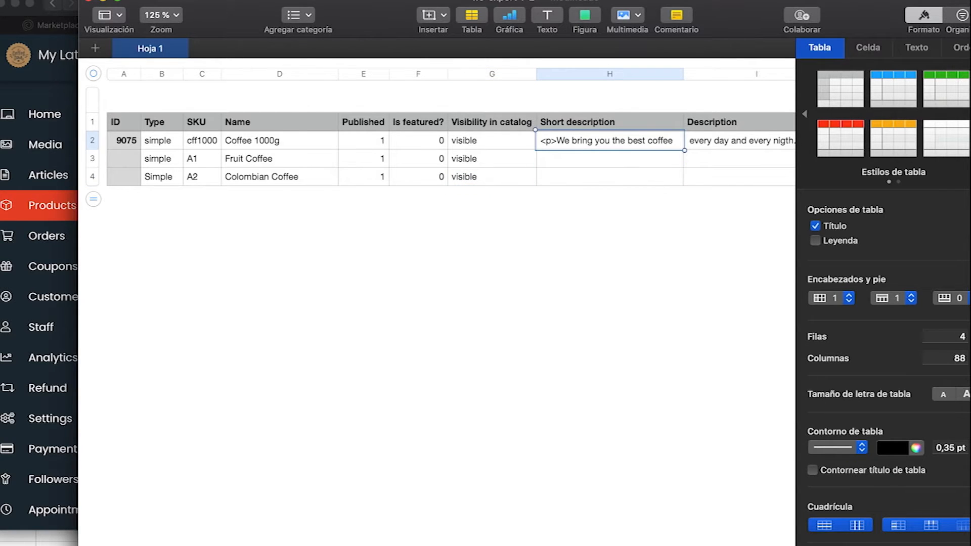
pyautogui.press('Down')
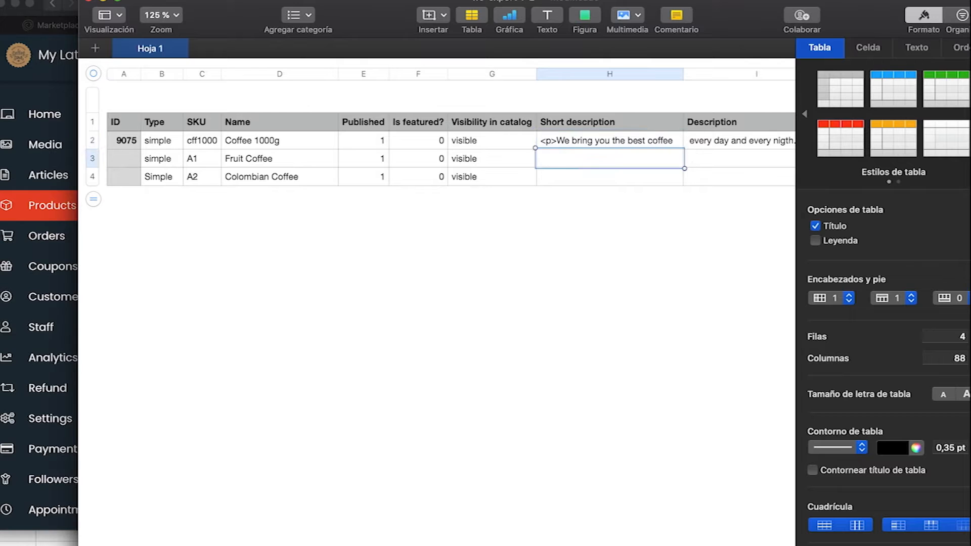
pyautogui.write('<p>We bring you the best coffee')
pyautogui.press('Down')
pyautogui.write('<p>We bring you the best coffee')
# - Fill the Description of rows 2, 3 and 4 with the text "<p>We bring you the best coffee"
pyautogui.press('Right')
pyautogui.press('Up')
pyautogui.press('Up')
pyautogui.write('<p>We bring you the best coffee')
pyautogui.press('Down')
pyautogui.press('super+v')
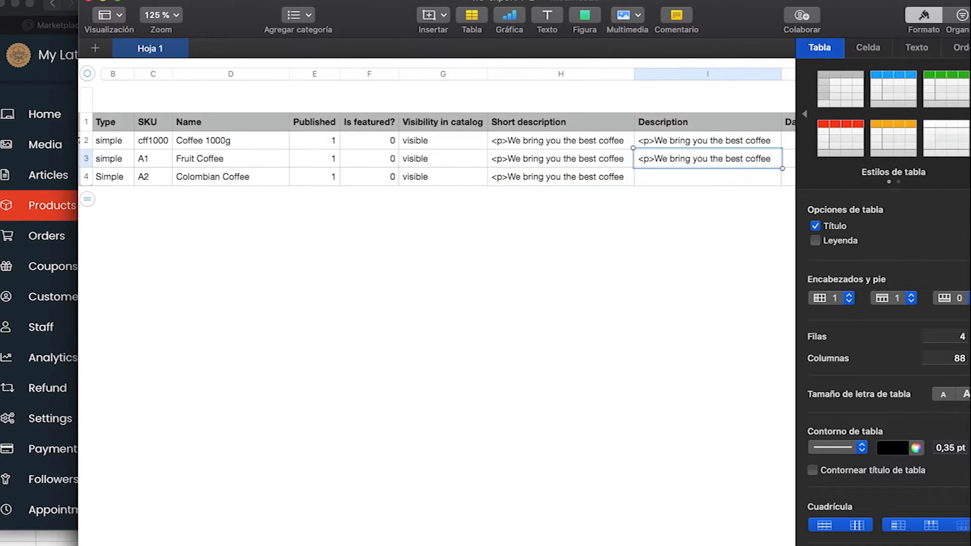
pyautogui.press('Down')
pyautogui.press('super+v')
# - Look through the sale price date, tax, stock and backorder columns that follow the Description
pyautogui.press('Right')
pyautogui.press('Right')
pyautogui.press('Right')
pyautogui.press('Right')
pyautogui.press('Right')
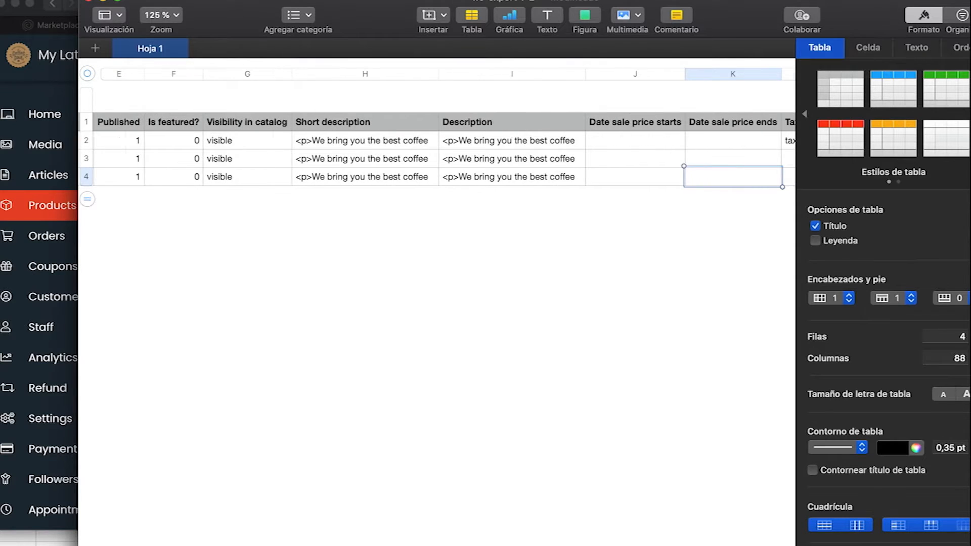
pyautogui.press('Right')
pyautogui.press('Right')
pyautogui.press('Right')
pyautogui.press('Right')
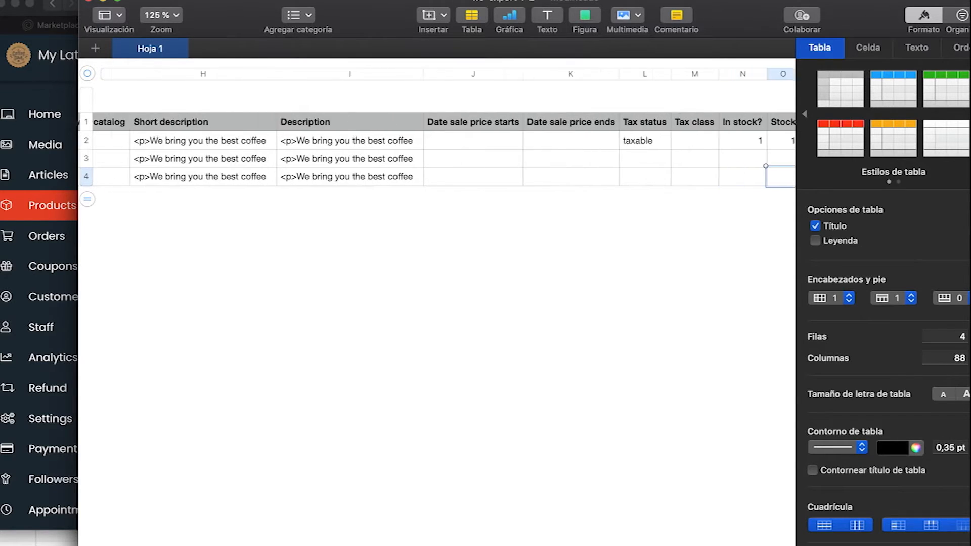
pyautogui.press('Left')
pyautogui.press('Left')
pyautogui.press('Left')
pyautogui.press('Left')
pyautogui.press('Left')
pyautogui.press('Left')
pyautogui.press('Left')
pyautogui.press('Left')
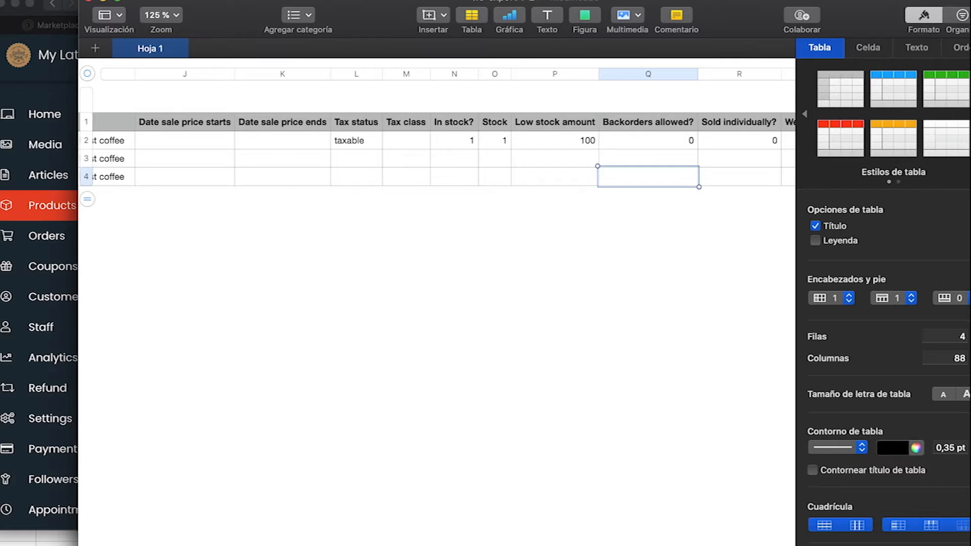
pyautogui.press('Right')
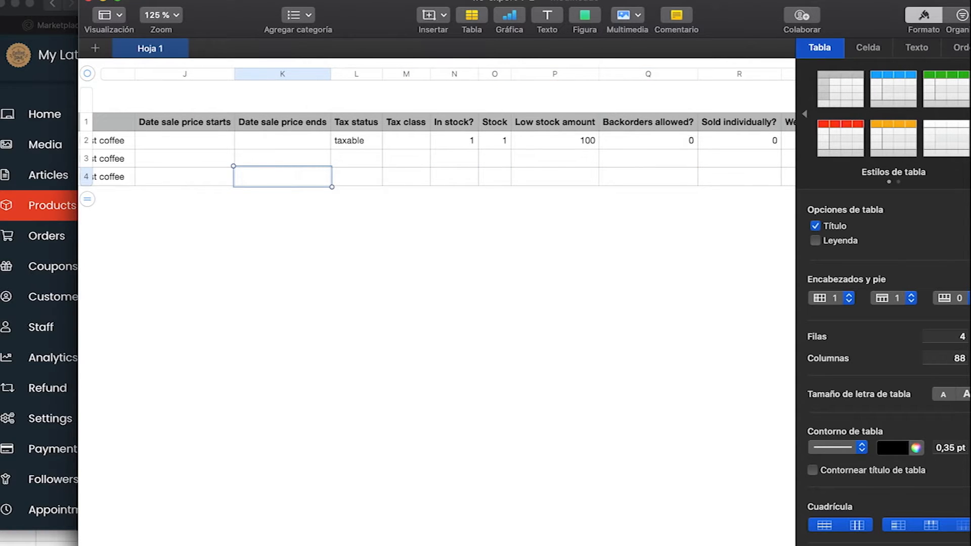
pyautogui.press('Left')
pyautogui.press('Left')
pyautogui.press('Right')
pyautogui.press('Right')
pyautogui.press('Right')
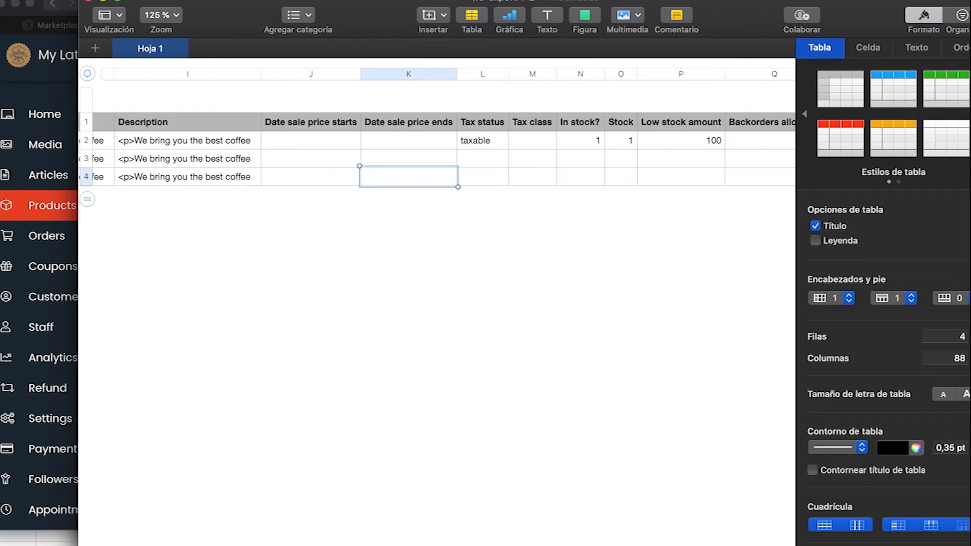
pyautogui.press('Right')
pyautogui.press('Right')
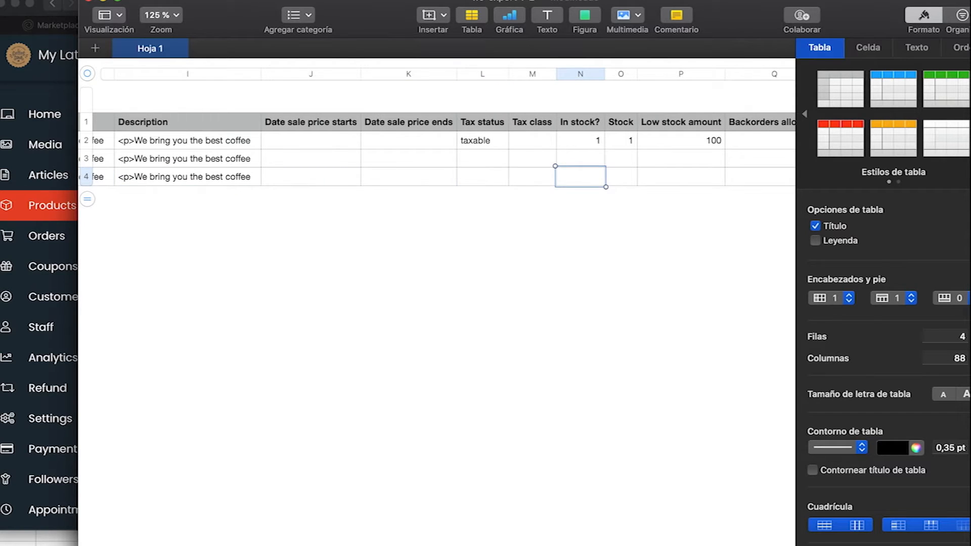
# - Set the Tax status of the products in rows 3 and 4 to "taxable"
pyautogui.press('Left')
pyautogui.press('Left')
pyautogui.press('Up')
pyautogui.write('ta')
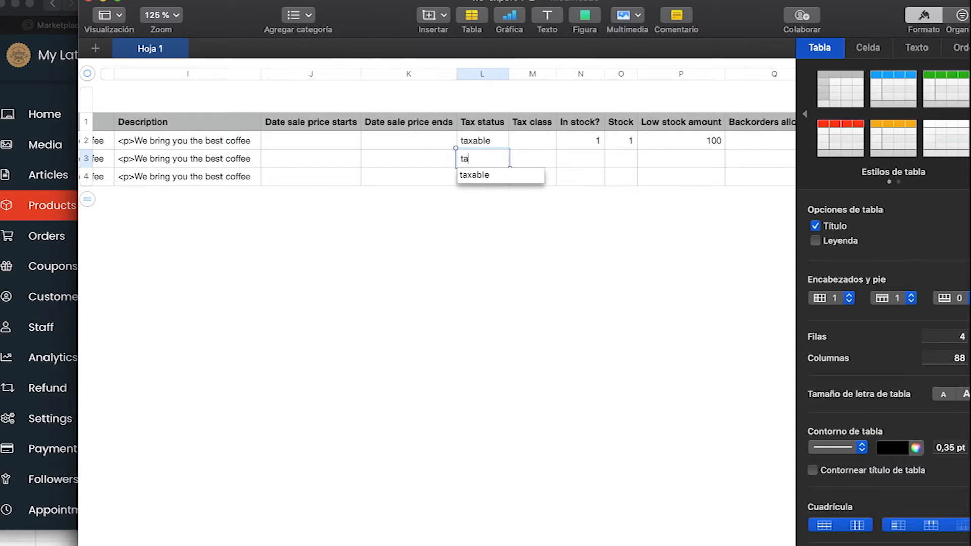
pyautogui.press('Down')
pyautogui.press('Return')
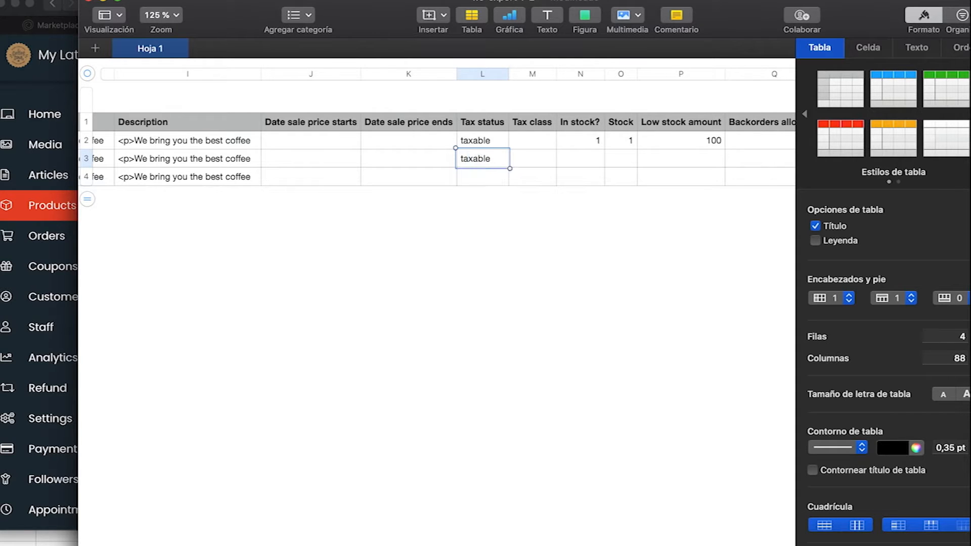
pyautogui.press('Return')
pyautogui.write('ta')
pyautogui.press('Down')
pyautogui.press('Return')
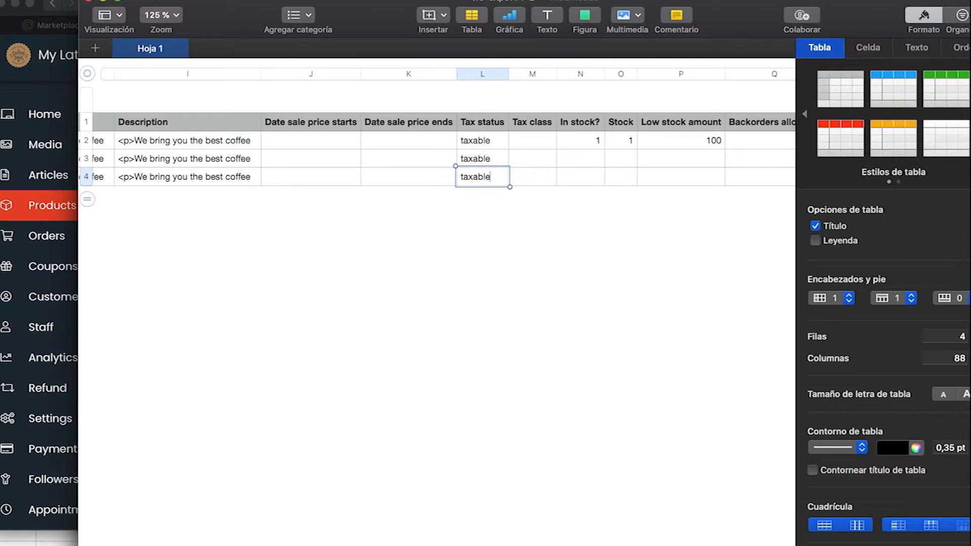
# - Set "In stock?" to 1 for the products in rows 3 and 4, leaving the sale price dates empty
pyautogui.press('Left')
pyautogui.press('Left')
pyautogui.press('Up')
pyautogui.press('Up')
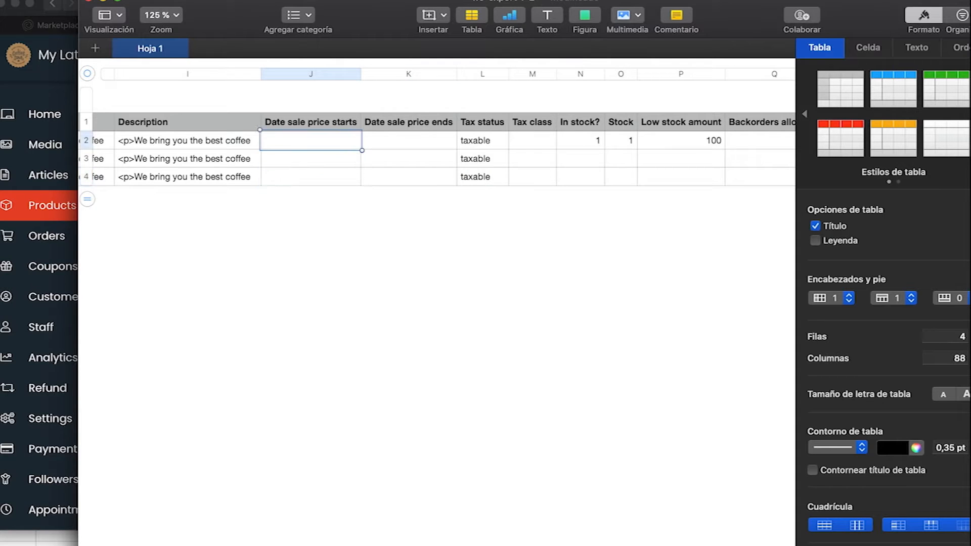
pyautogui.press('Right')
pyautogui.press('Right')
pyautogui.press('Right')
pyautogui.press('Right')
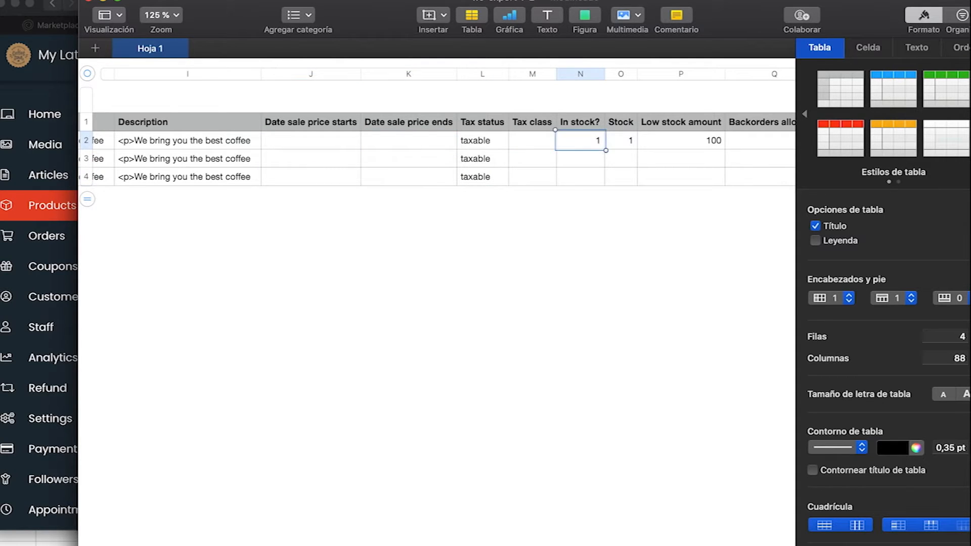
pyautogui.press('Down')
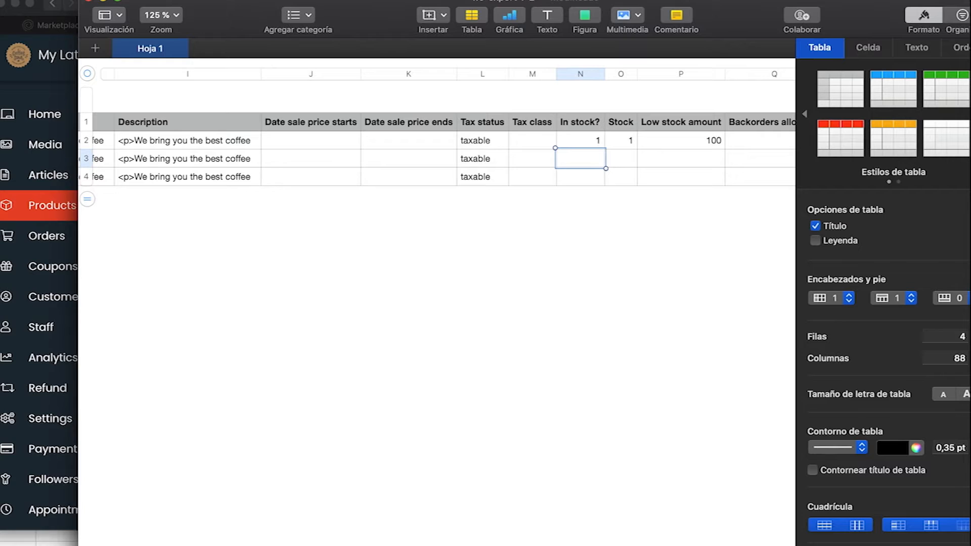
pyautogui.write('1')
pyautogui.press('Return')
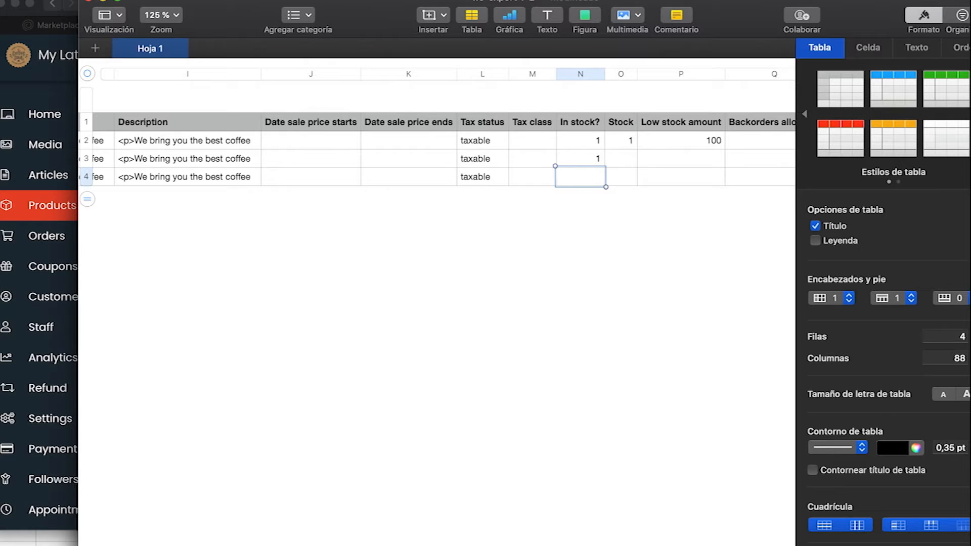
pyautogui.write('0')
pyautogui.press('Return')
pyautogui.write('1')
# - Set the Stock quantity to 10 for the product in row 3 and 20 for the one in row 4
pyautogui.click(620, 177)
pyautogui.click(621, 159)
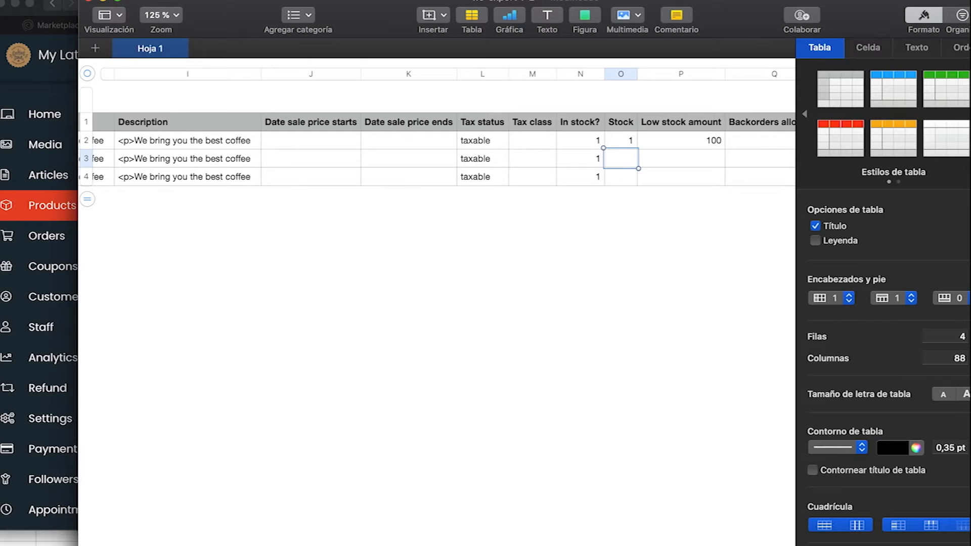
pyautogui.click(621, 141)
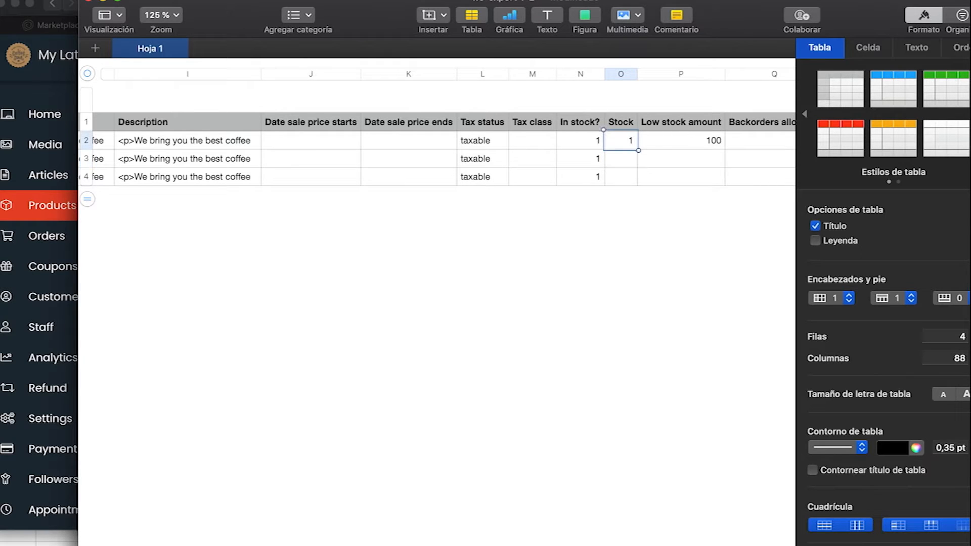
pyautogui.click(621, 158)
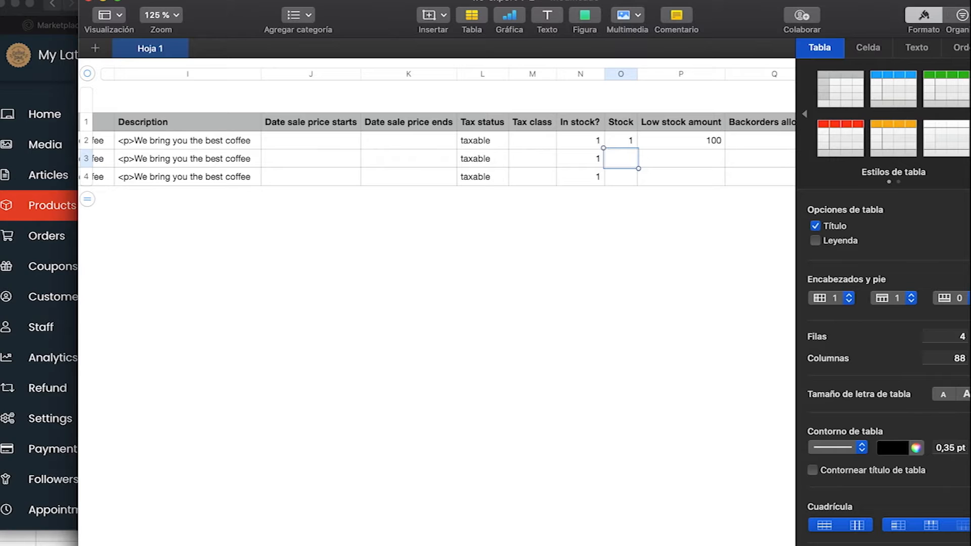
pyautogui.click(620, 141)
pyautogui.press('Down')
pyautogui.write('10')
pyautogui.press('Down')
pyautogui.write('20')
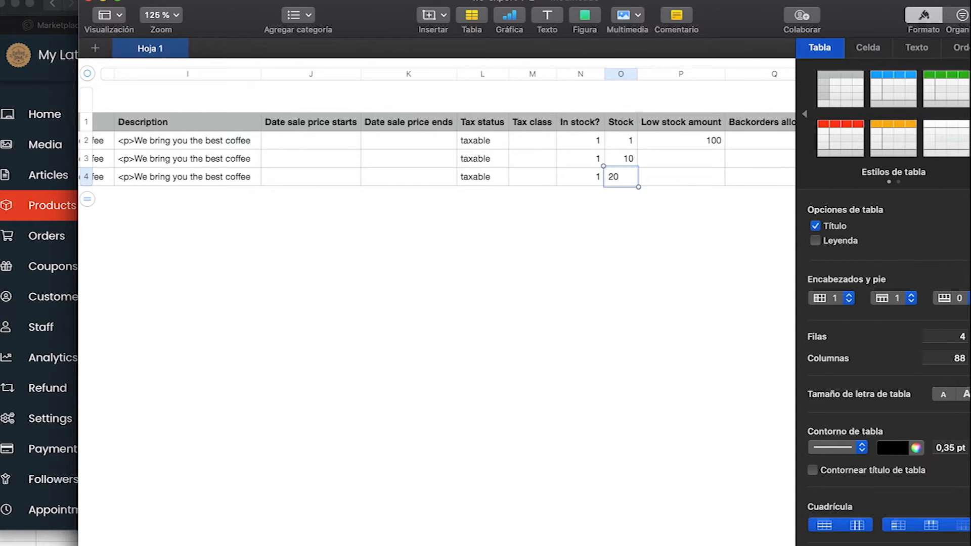
pyautogui.press('Tab')
pyautogui.press('Right')
pyautogui.press('Left')
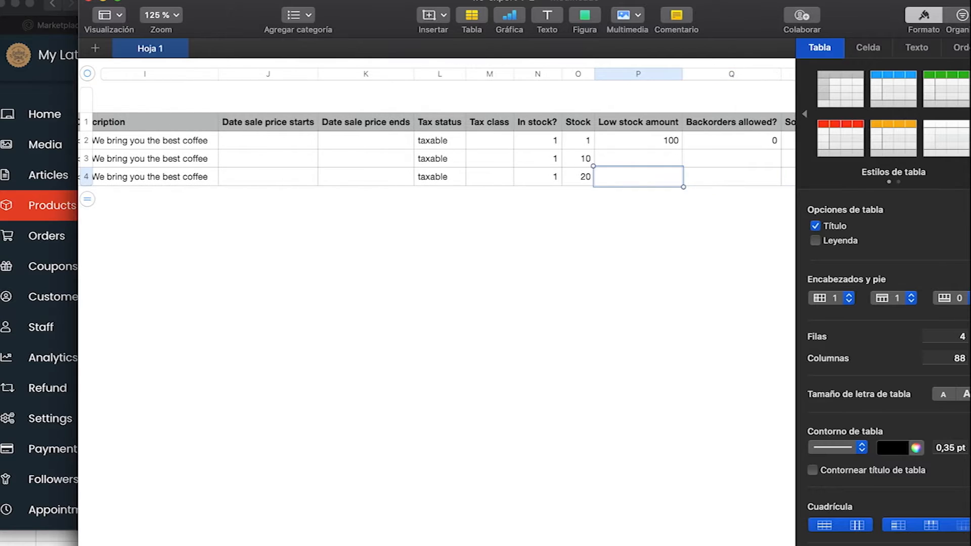
# - Set the Low stock amount to 5 for the products in rows 3 and 4
pyautogui.press('Up')
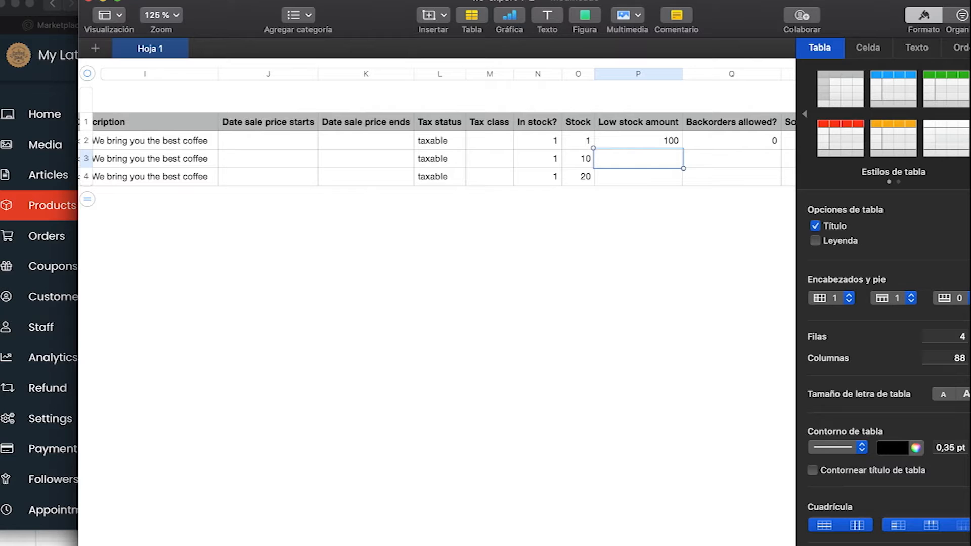
pyautogui.write('5')
pyautogui.press('Return')
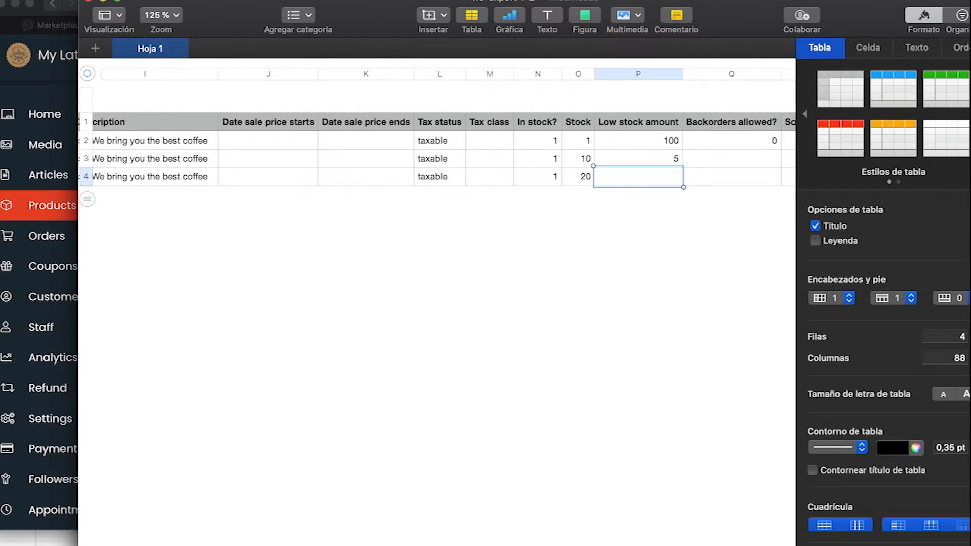
pyautogui.write('5')
pyautogui.press('Return')
# - Set "Backorders allowed?" to 0 for the products in rows 3 and 4
pyautogui.press('Right')
pyautogui.press('Up')
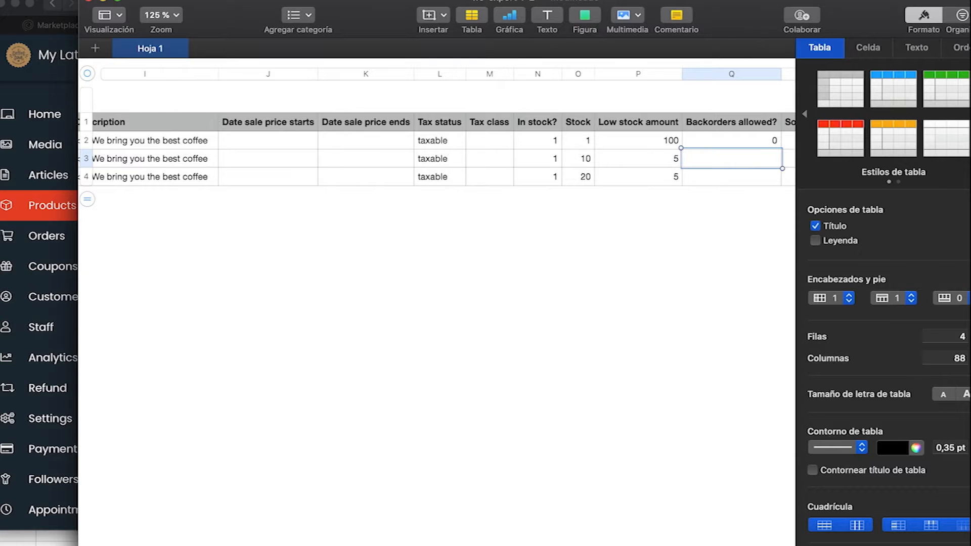
pyautogui.press('Right')
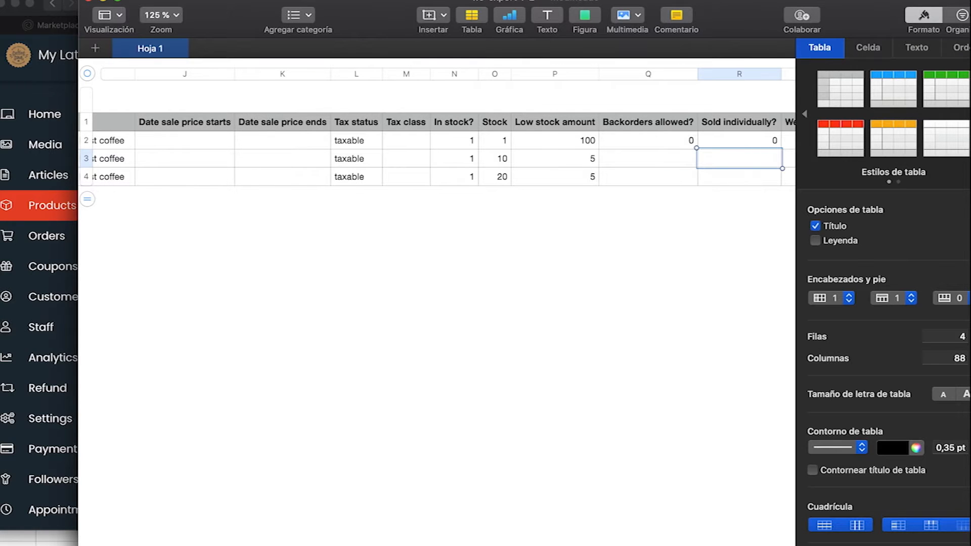
pyautogui.press('Left')
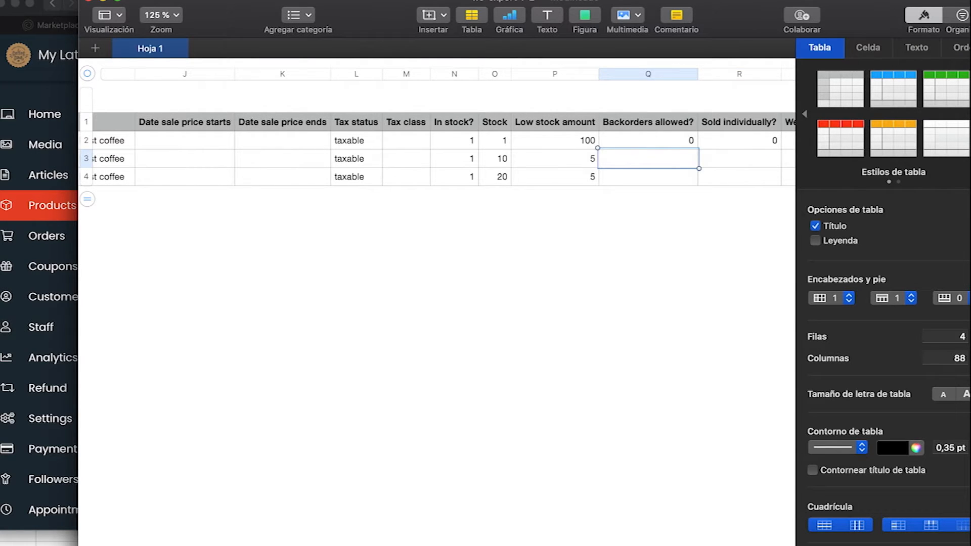
pyautogui.write('0')
pyautogui.press('Return')
pyautogui.write('0')
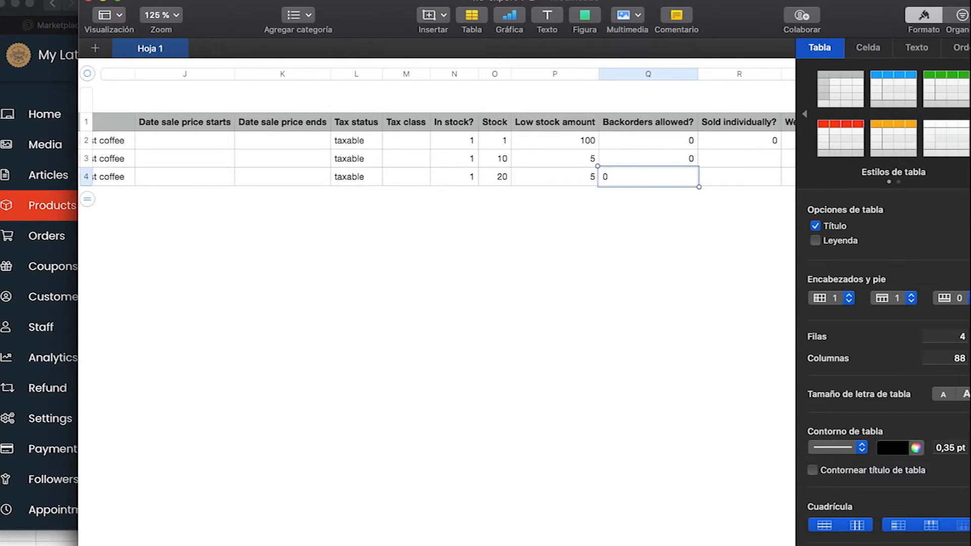
pyautogui.press('BackSpace')
pyautogui.write('1')
pyautogui.write('0')
pyautogui.press('Right')
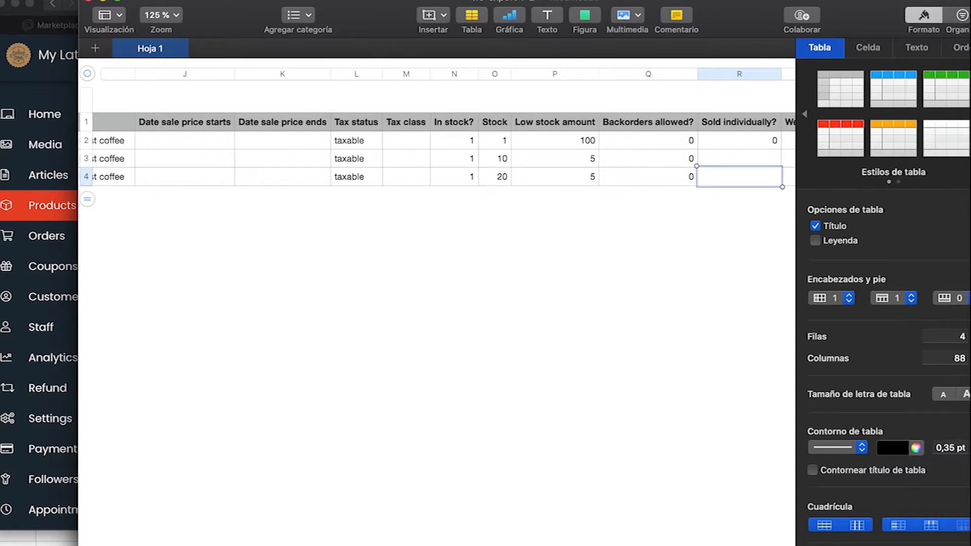
# - Set "Sold individually?" to 0 for the products in rows 3 and 4
pyautogui.press('Up')
pyautogui.press('Right')
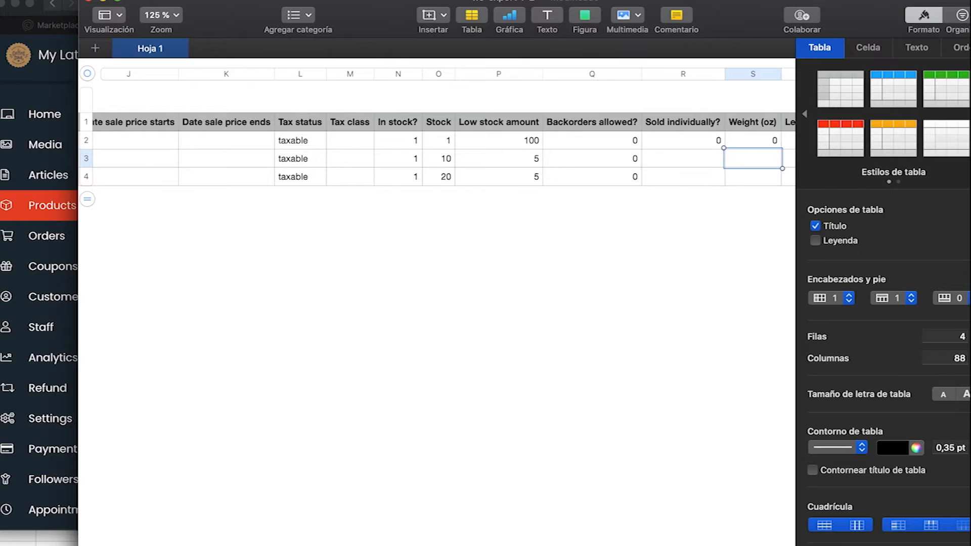
pyautogui.press('Left')
pyautogui.write('0')
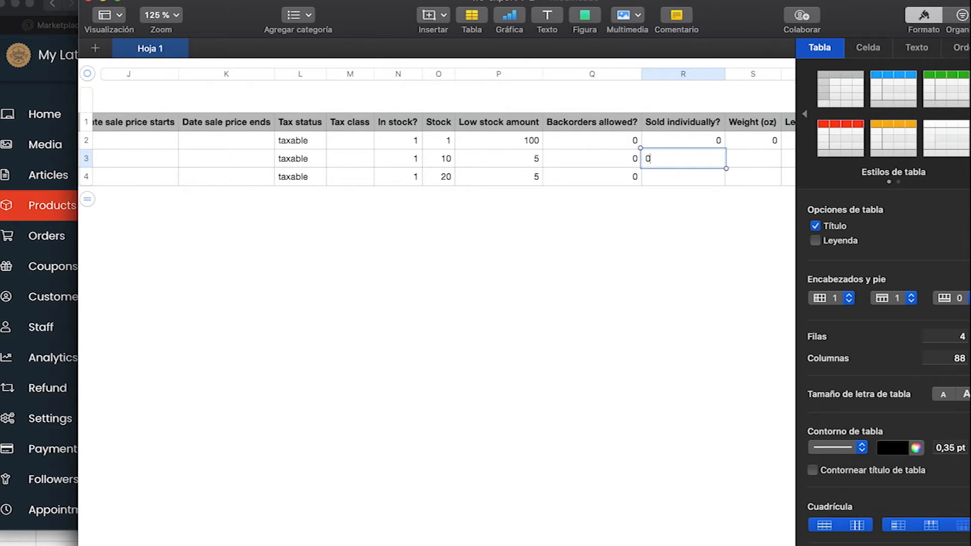
pyautogui.write('0')
pyautogui.press('BackSpace')
pyautogui.press('Return')
pyautogui.write('0')
pyautogui.press('Tab')
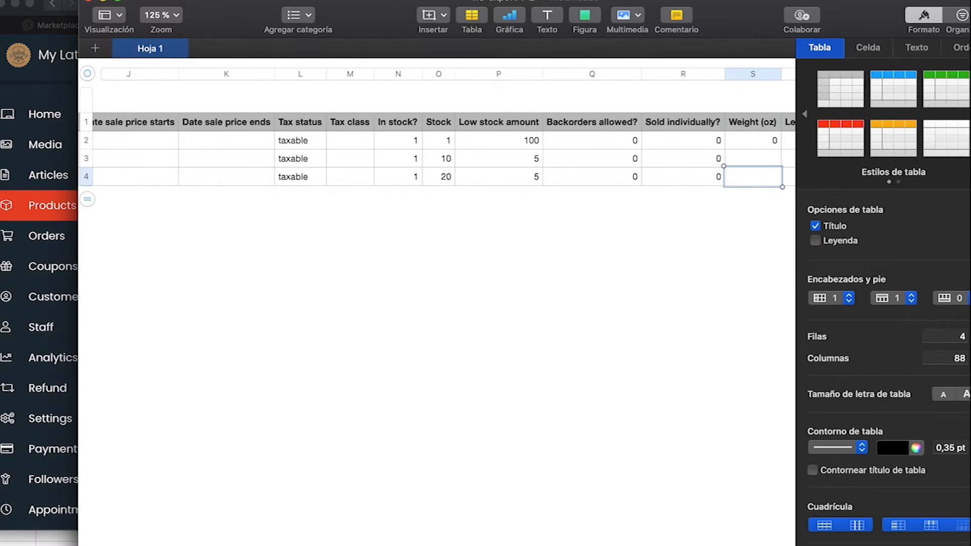
# - Look through the Weight, Length, Width and Height columns that follow "Sold individually?"
pyautogui.press('Tab')
pyautogui.press('Tab')
pyautogui.press('Tab')
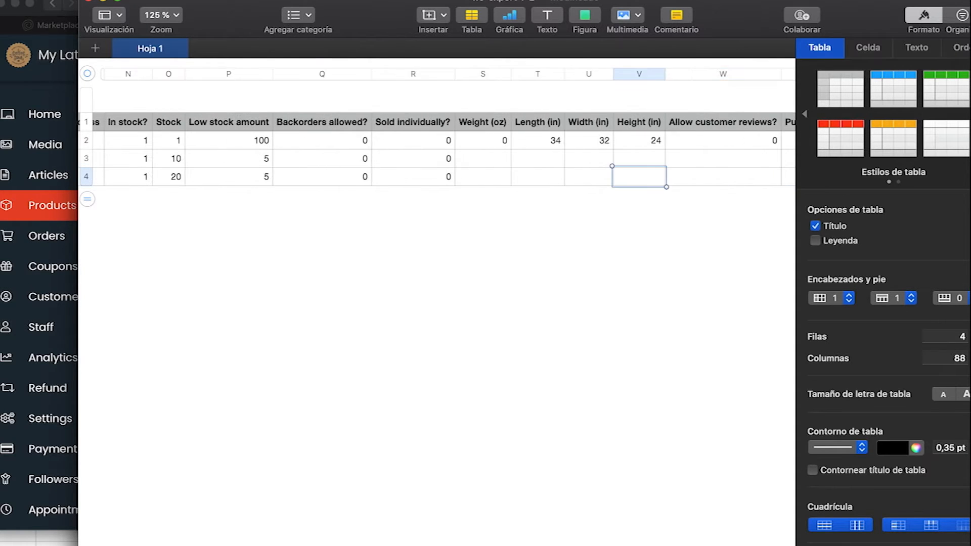
pyautogui.press('Left')
pyautogui.press('Left')
pyautogui.press('Left')
pyautogui.press('Right')
pyautogui.press('Right')
pyautogui.press('Right')
pyautogui.press('Left')
pyautogui.press('Left')
pyautogui.press('Right')
pyautogui.press('Right')
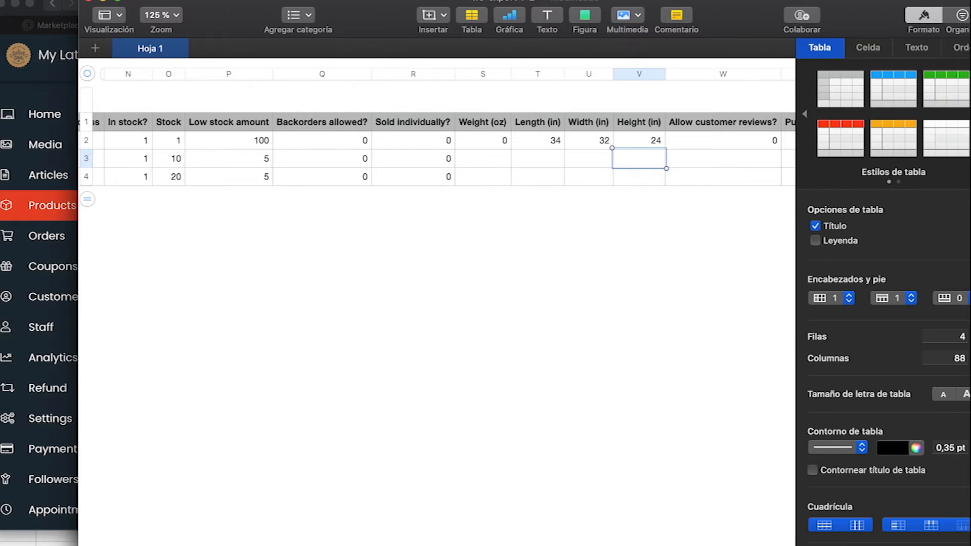
pyautogui.press('Down')
pyautogui.press('Right')
pyautogui.press('Left')
pyautogui.press('Left')
pyautogui.press('Left')
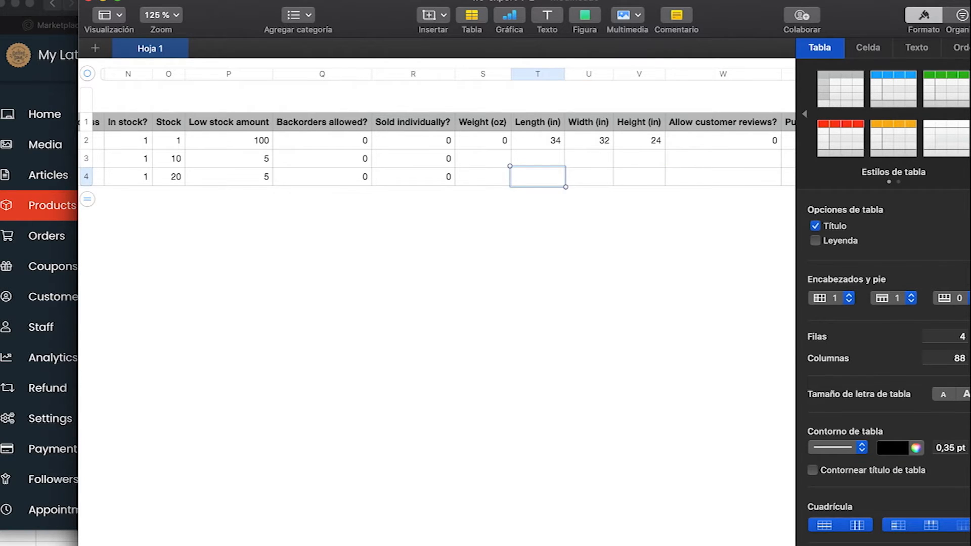
# - Try to extend row 2's Weight, Length, Width and Height values down to rows 3 and 4
pyautogui.press('Left')
pyautogui.press('Up')
pyautogui.press('Up')
pyautogui.hotkey('shift', 'Right')
pyautogui.hotkey('shift', 'Right')
pyautogui.hotkey('shift', 'Right')
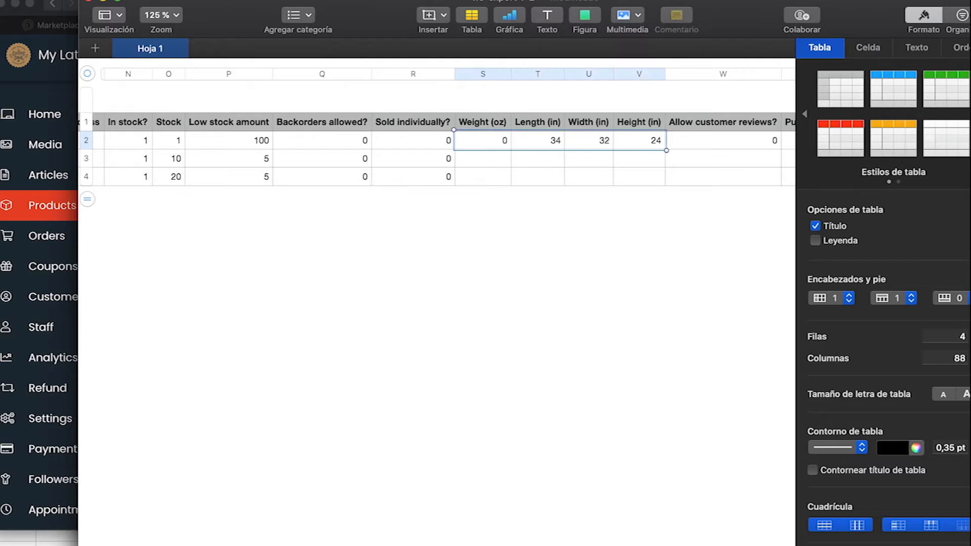
pyautogui.moveTo(666, 150); pyautogui.dragTo(663, 183)
pyautogui.click(704, 171)
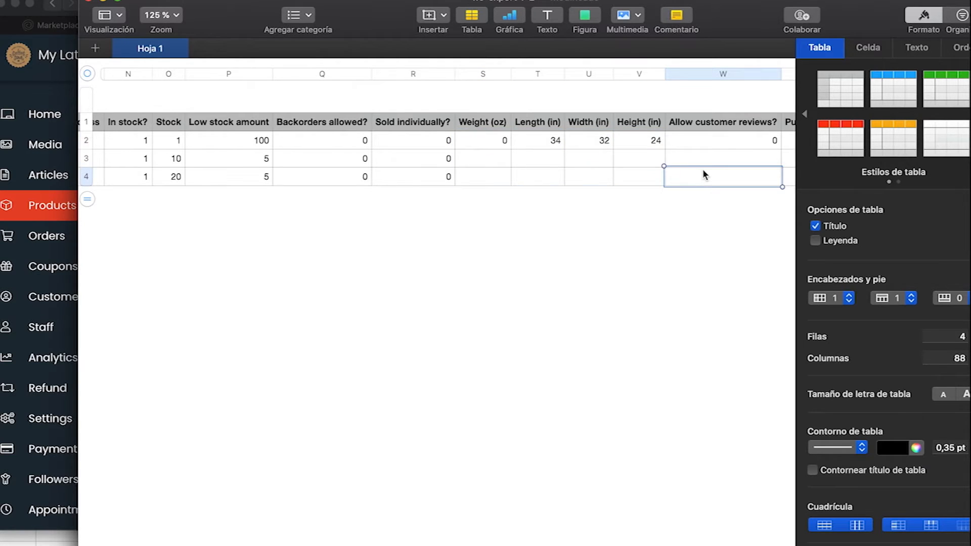
pyautogui.click(657, 143)
pyautogui.keyDown('shift'); pyautogui.click(523, 143); pyautogui.keyUp('shift')
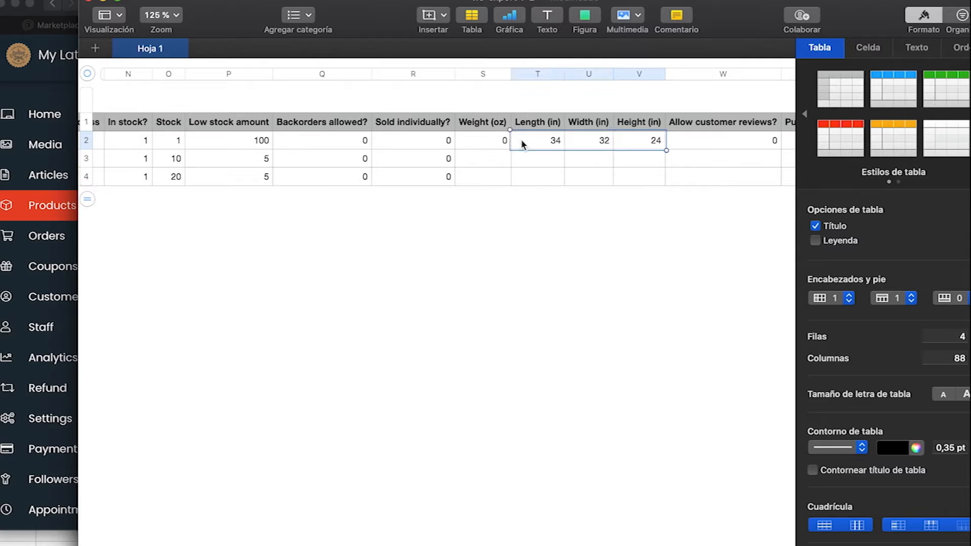
pyautogui.keyDown('shift'); pyautogui.click(483, 143); pyautogui.keyUp('shift')
pyautogui.moveTo(665, 149); pyautogui.dragTo(658, 178)
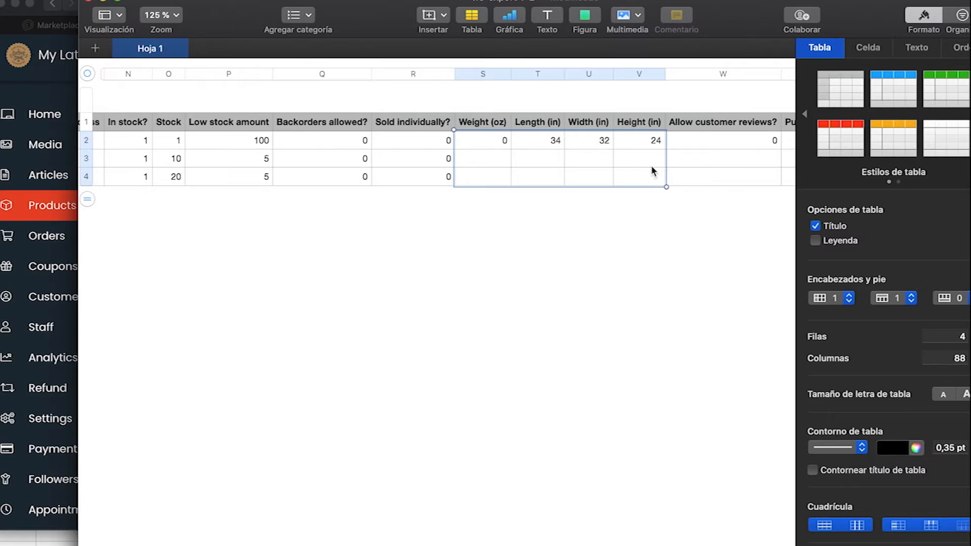
pyautogui.click(649, 164)
# - Fill row 2's Weight, Length, Width and Height values down into rows 3 and 4
pyautogui.click(629, 146)
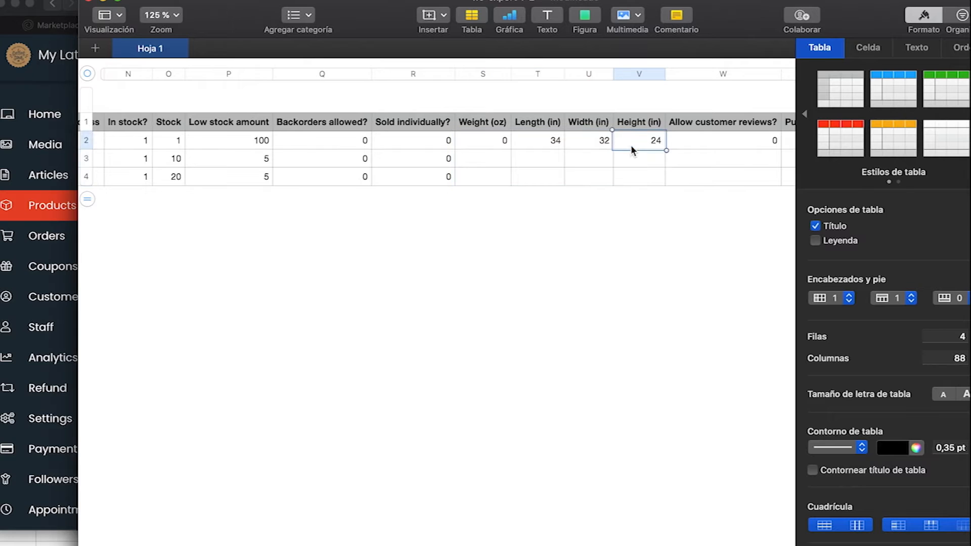
pyautogui.keyDown('shift'); pyautogui.click(491, 142); pyautogui.keyUp('shift')
pyautogui.moveTo(556, 150); pyautogui.dragTo(559, 181)
pyautogui.click(558, 208)
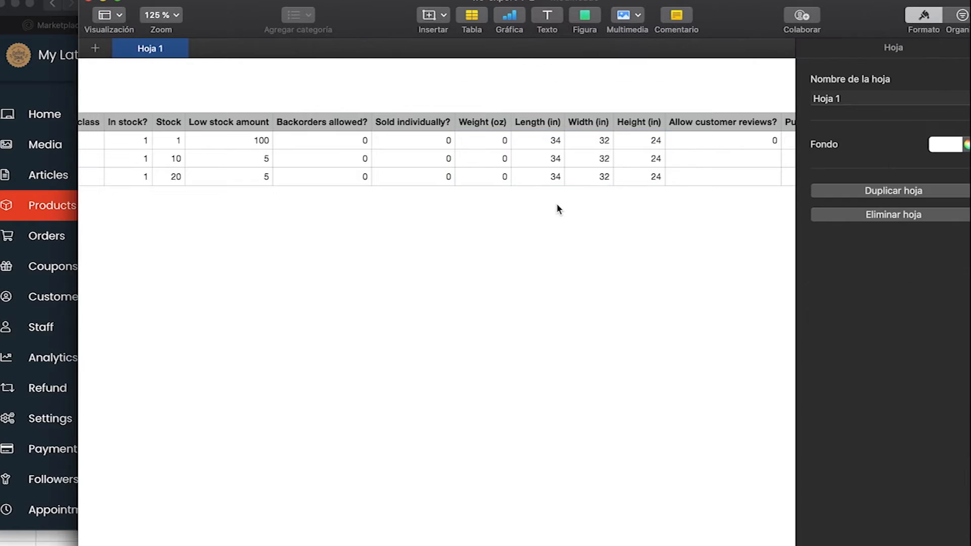
# - Set the Weight (oz) to 1 for all three products in rows 2 to 4
pyautogui.hscroll(3, 556, 209)
pyautogui.click(402, 141)
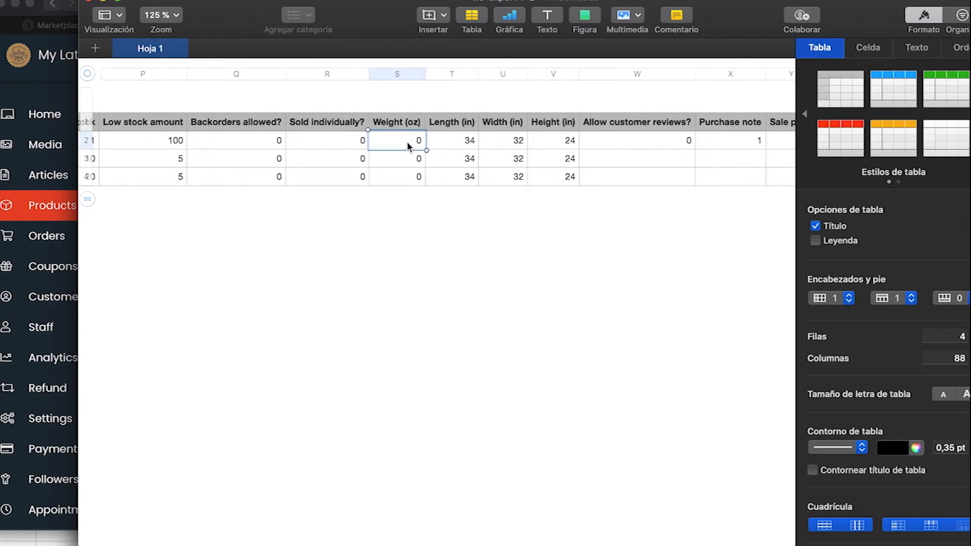
pyautogui.write('500')
pyautogui.press('BackSpace')
pyautogui.press('BackSpace')
pyautogui.press('BackSpace')
pyautogui.write('1')
pyautogui.press('Return')
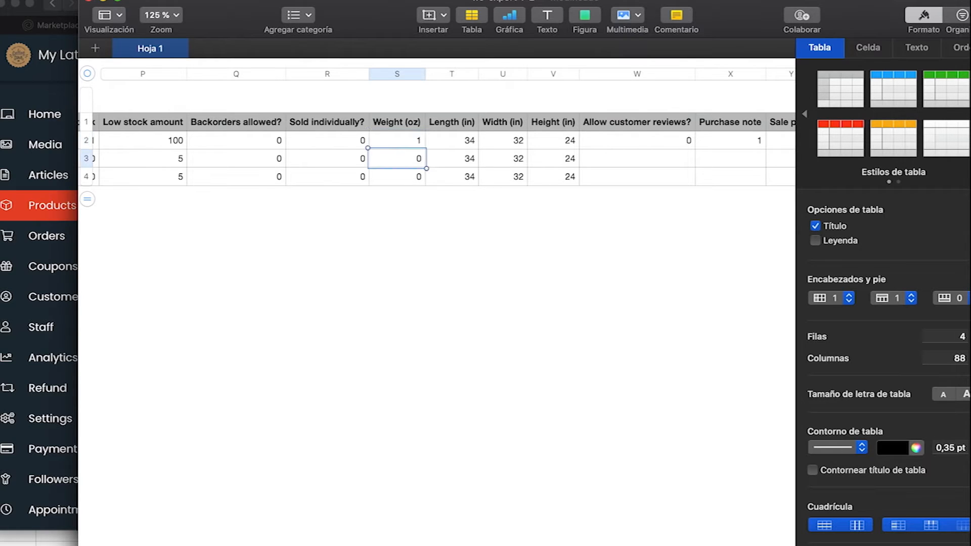
pyautogui.write('1')
pyautogui.press('Return')
pyautogui.write('1')
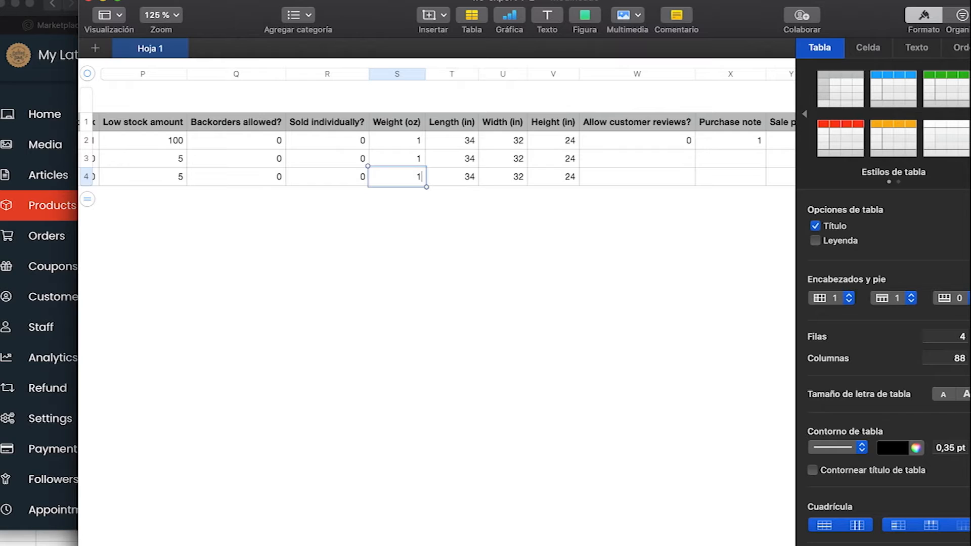
# - Set "Allow customer reviews?" to 1 for all three products in rows 2 to 4
pyautogui.press('Tab')
pyautogui.press('Tab')
pyautogui.press('Tab')
pyautogui.press('Tab')
pyautogui.press('Up')
pyautogui.press('Up')
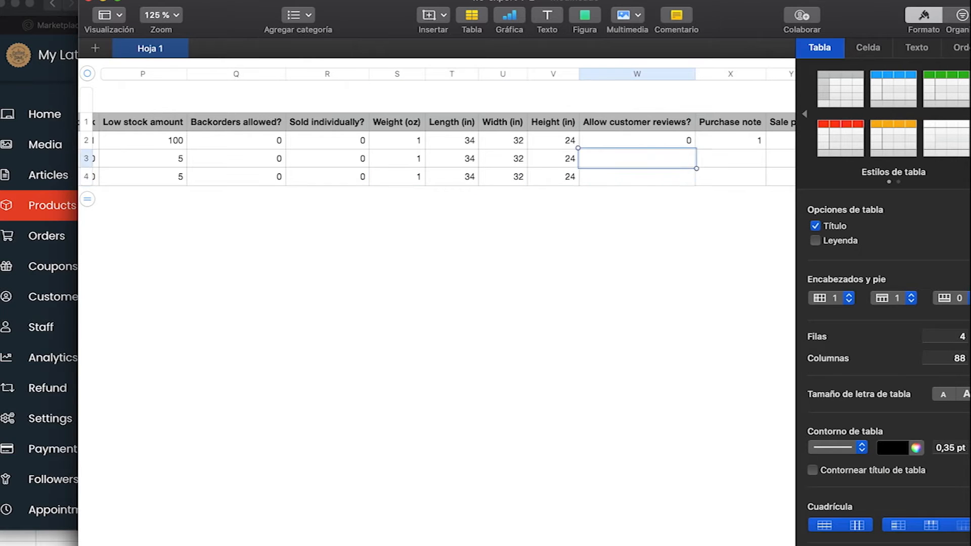
pyautogui.write('1')
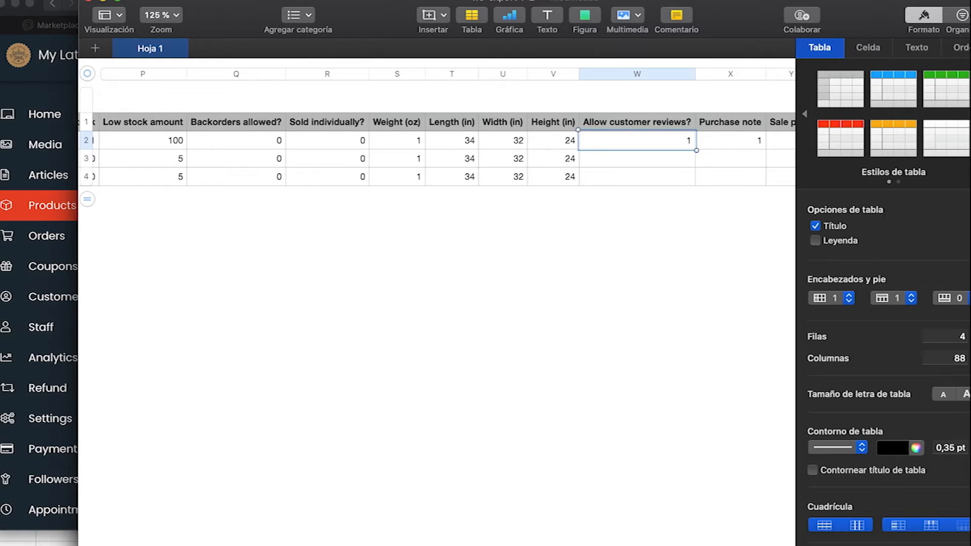
pyautogui.press('Return')
pyautogui.write('1')
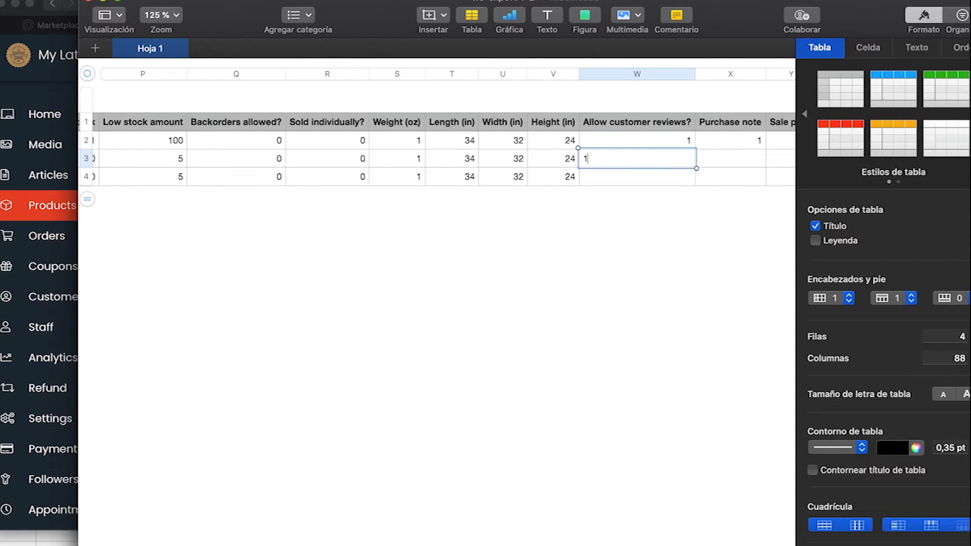
pyautogui.press('Return')
pyautogui.write('1')
pyautogui.press('Tab')
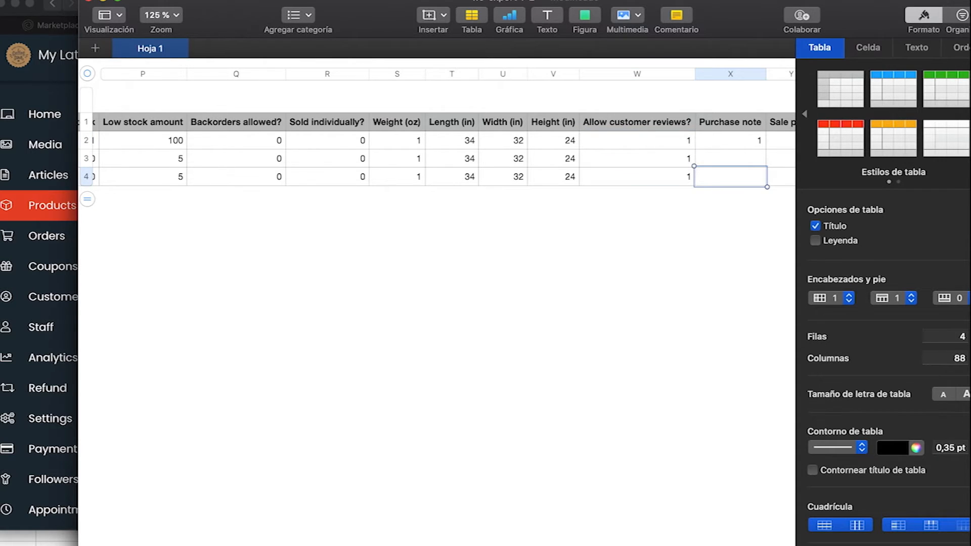
# - Check the price and category columns, and set the Purchase note to 1 for the products in rows 3 and 4
pyautogui.press('Right')
pyautogui.press('Right')
pyautogui.press('Right')
pyautogui.press('Left')
pyautogui.press('Left')
pyautogui.press('Left')
pyautogui.press('Up')
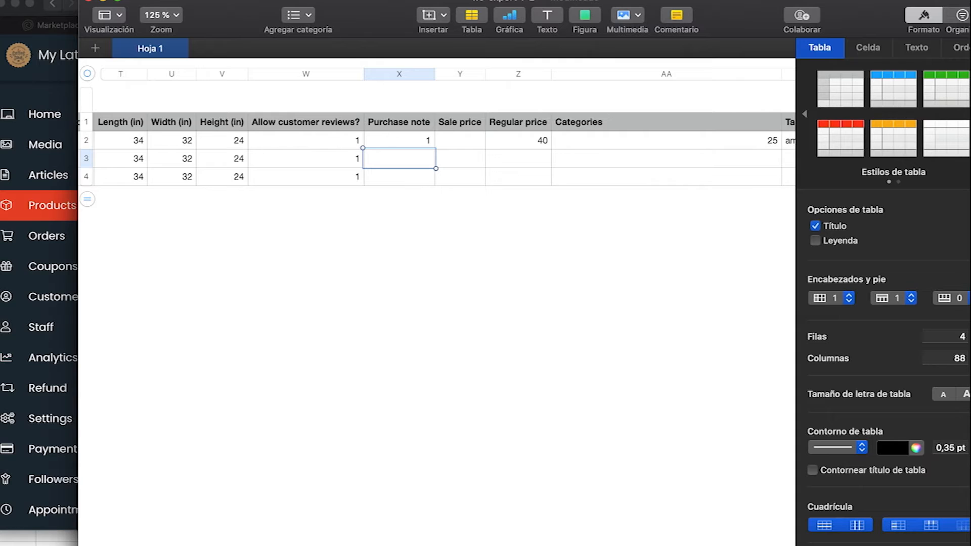
pyautogui.write('1')
pyautogui.press('Return')
pyautogui.write('1')
pyautogui.press('Tab')
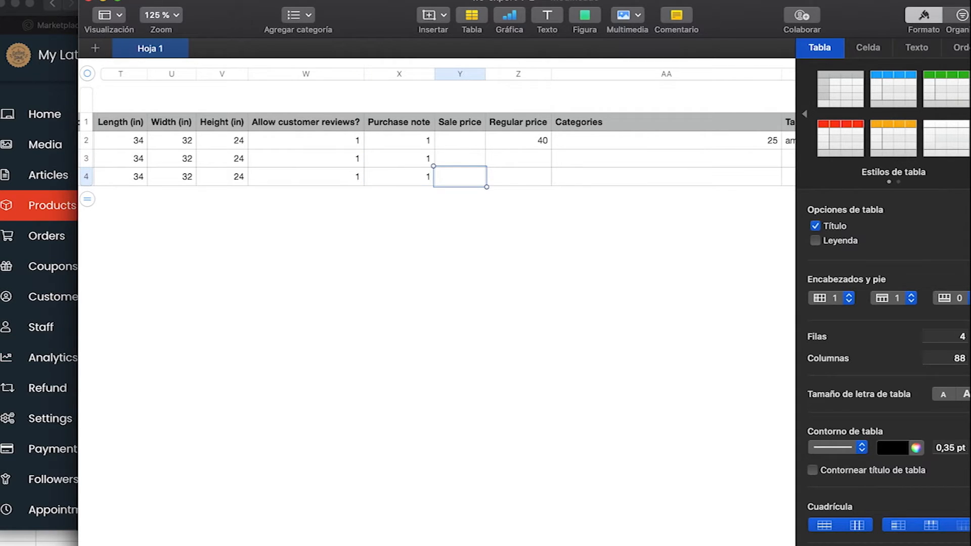
# - Leave the Sale price empty and set the Regular price to 50 for the product in row 3 and 60 for row 4
pyautogui.press('Tab')
pyautogui.press('Up')
pyautogui.press('Up')
pyautogui.press('Left')
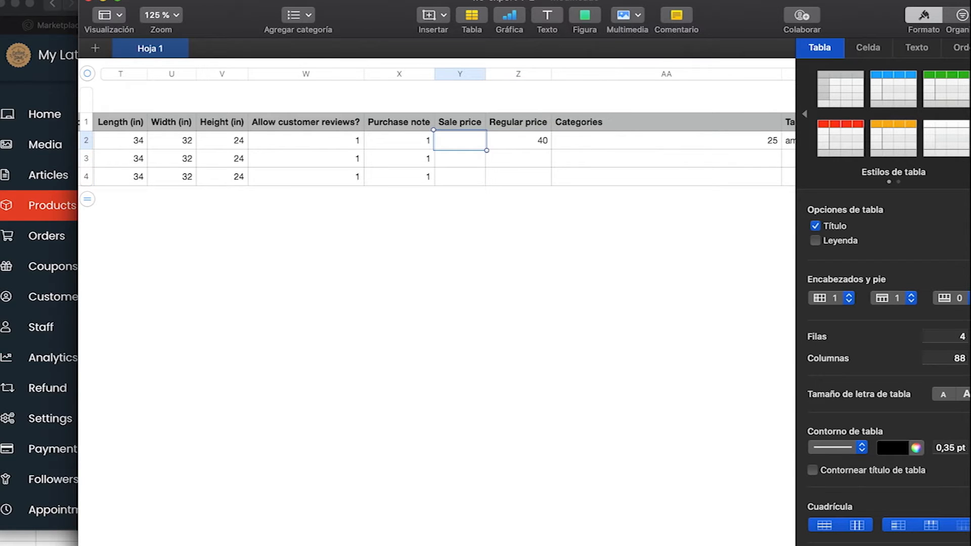
pyautogui.press('Right')
pyautogui.press('Left')
pyautogui.press('Down')
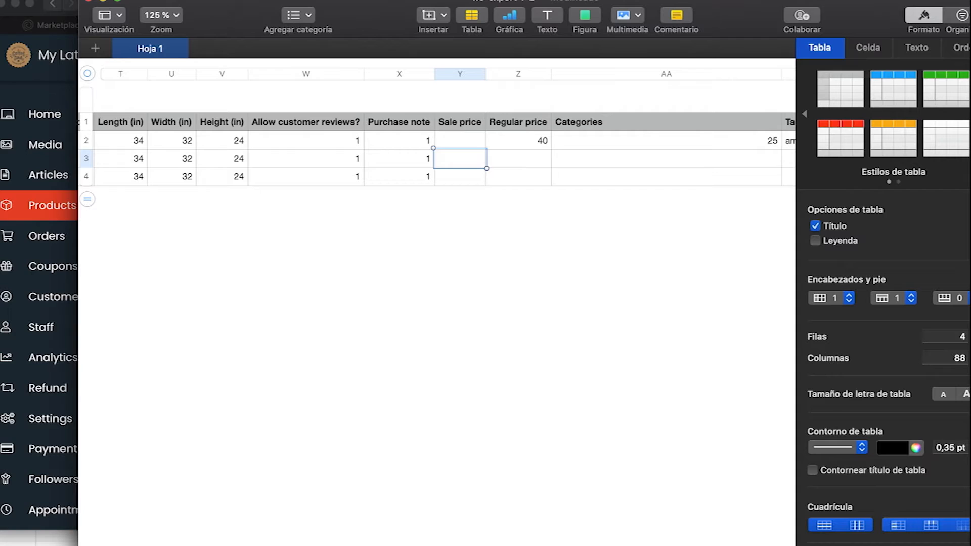
pyautogui.press('Right')
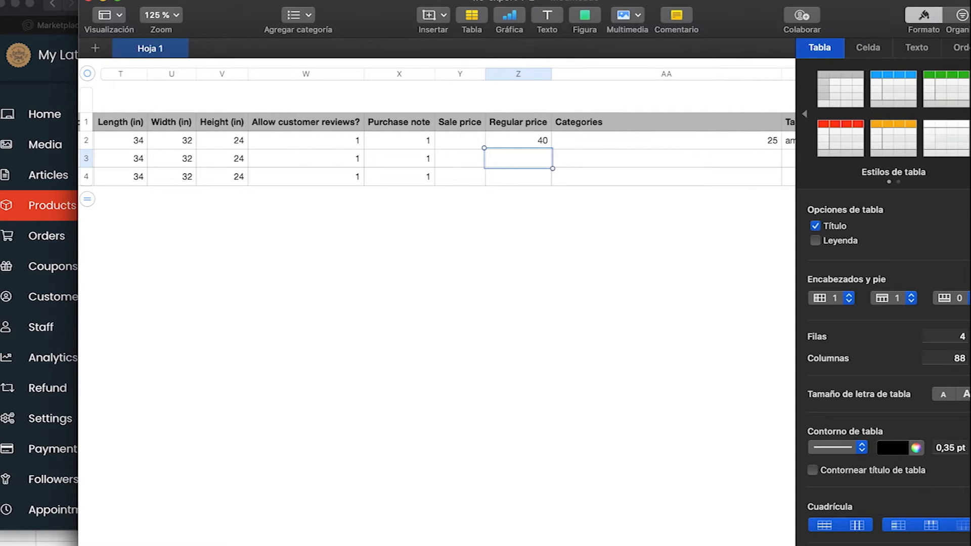
pyautogui.write('50')
pyautogui.press('Return')
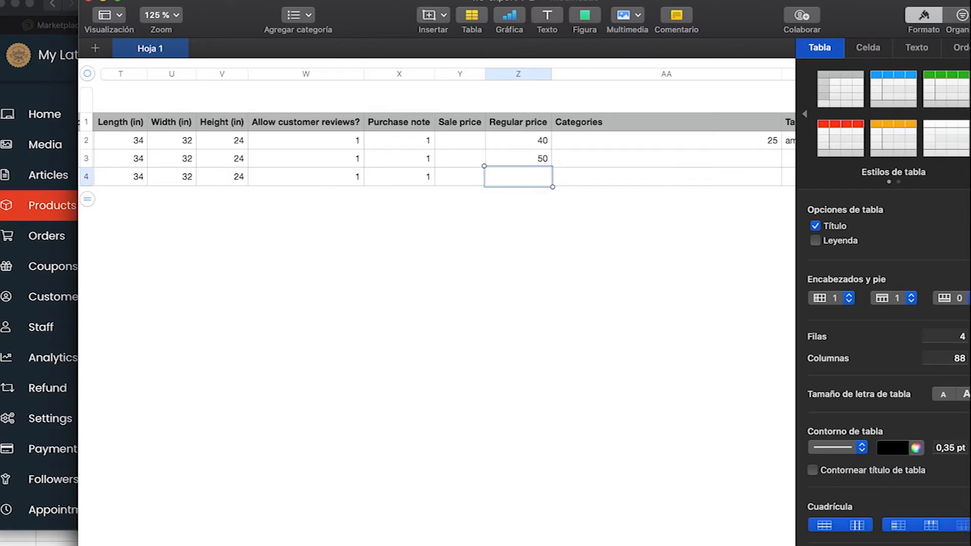
pyautogui.write('60')
pyautogui.press('Tab')
# - Examine row 2's Categories and Tags entries and the neighbouring price columns
pyautogui.press('Up')
pyautogui.press('Up')
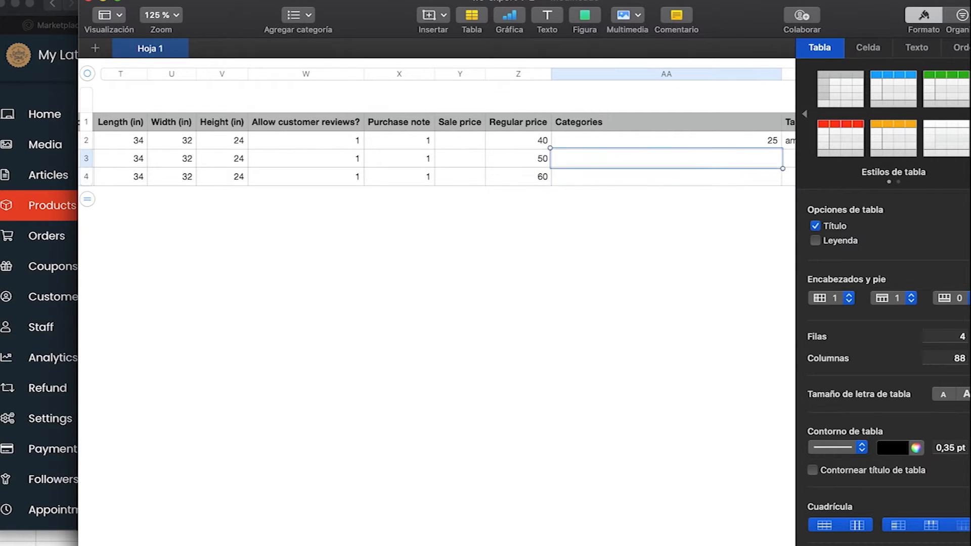
pyautogui.hscroll(6, 445, 126)
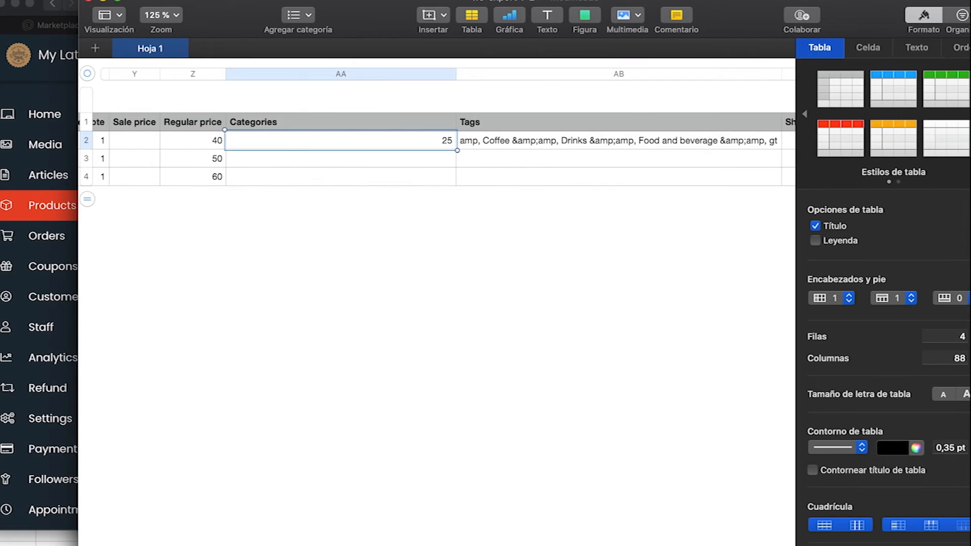
pyautogui.press('Left')
pyautogui.press('Left')
pyautogui.press('Right')
pyautogui.press('Right')
pyautogui.press('Right')
pyautogui.press('Left')
pyautogui.press('Left')
pyautogui.press('Left')
pyautogui.press('Left')
pyautogui.press('Right')
pyautogui.press('Right')
pyautogui.press('Right')
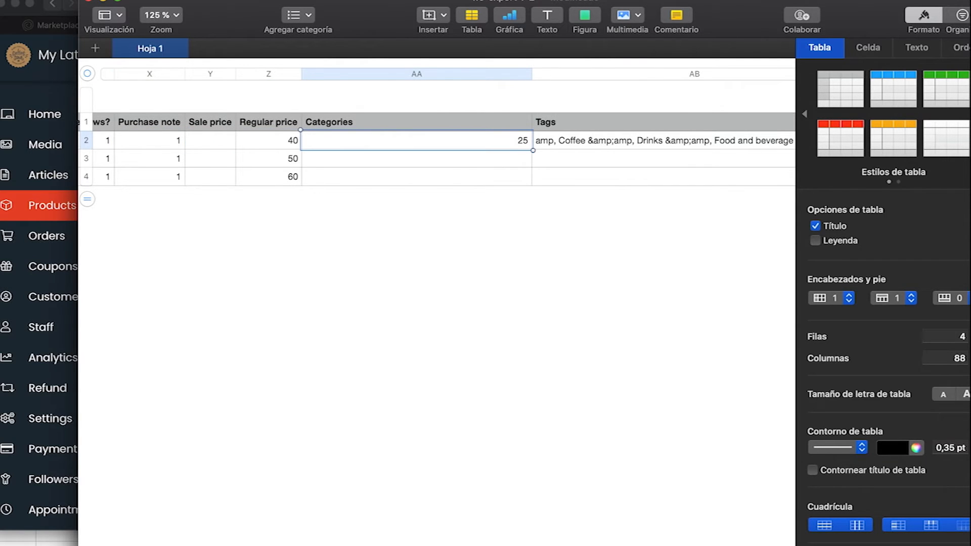
# - Compare the Categories cells of rows 2 to 4 with the neighbouring Tags column
pyautogui.press('Down')
pyautogui.press('Down')
pyautogui.press('Up')
pyautogui.press('Up')
pyautogui.click(416, 159)
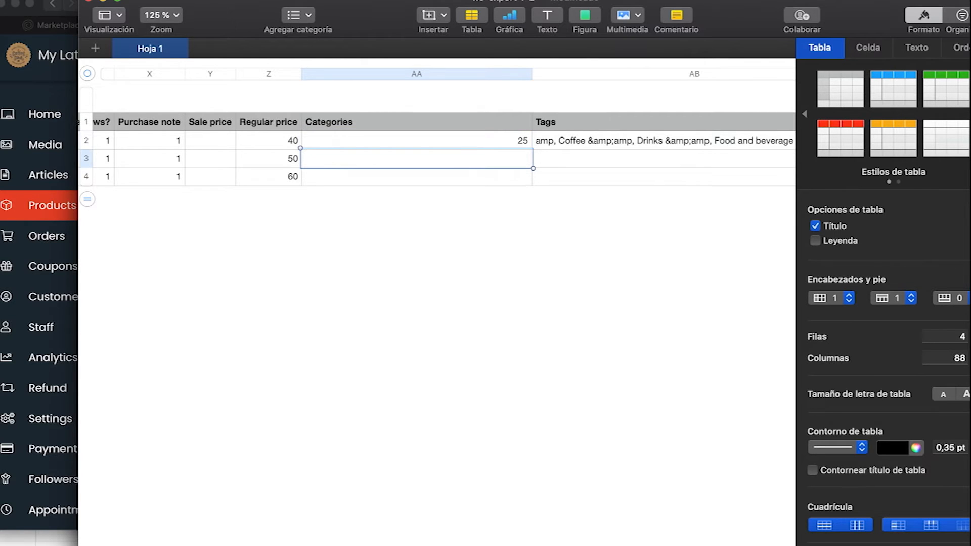
pyautogui.press('Right')
pyautogui.press('Left')
pyautogui.press('Up')
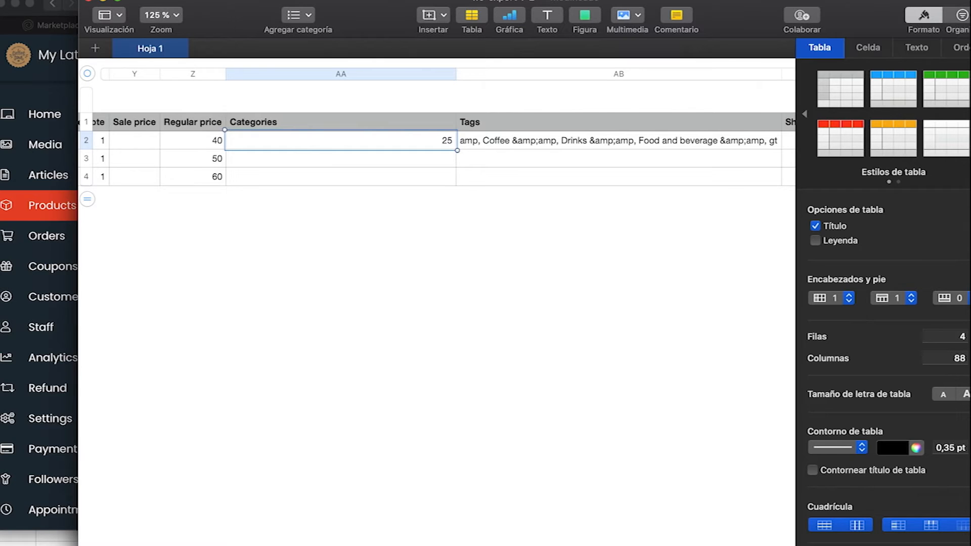
# - Enter Coffee as the tag of the product in row 3
pyautogui.press('Down')
pyautogui.press('Right')
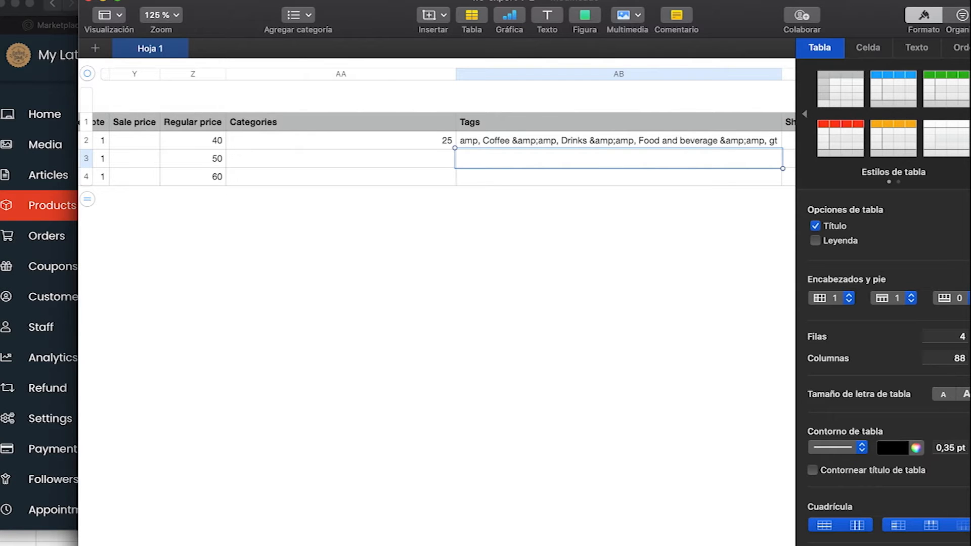
pyautogui.press('Up')
pyautogui.press('Down')
pyautogui.write('coffe')
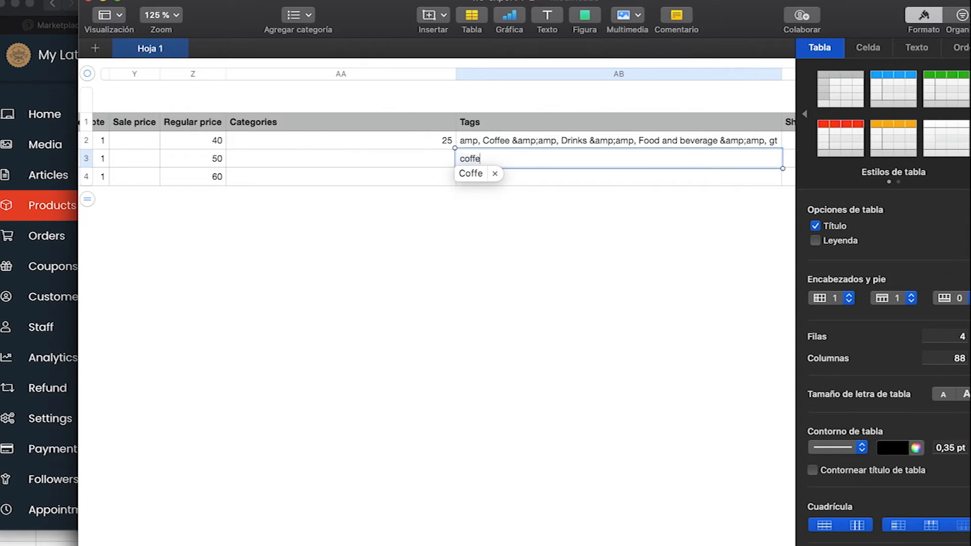
pyautogui.write('e.')
pyautogui.press('BackSpace')
pyautogui.write(',')
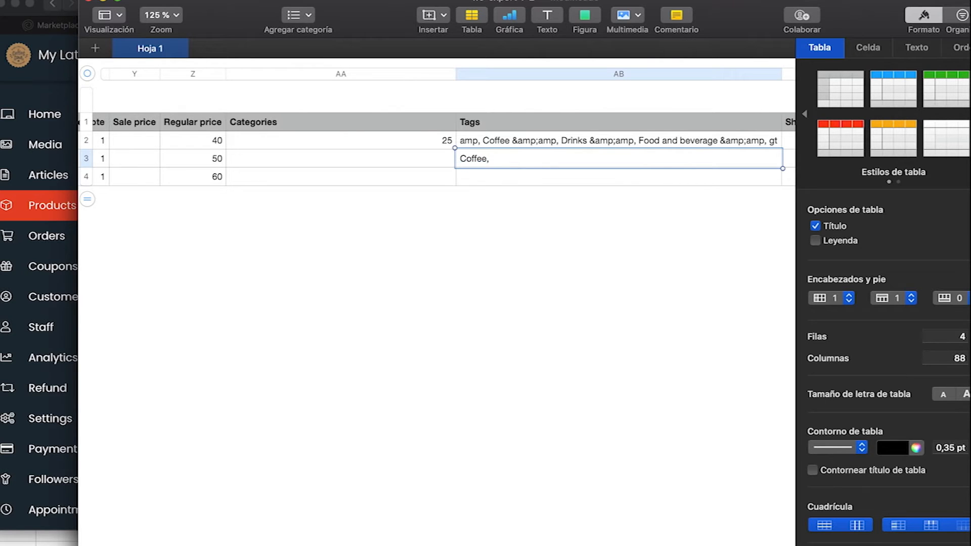
pyautogui.press('BackSpace')
pyautogui.press('Return')
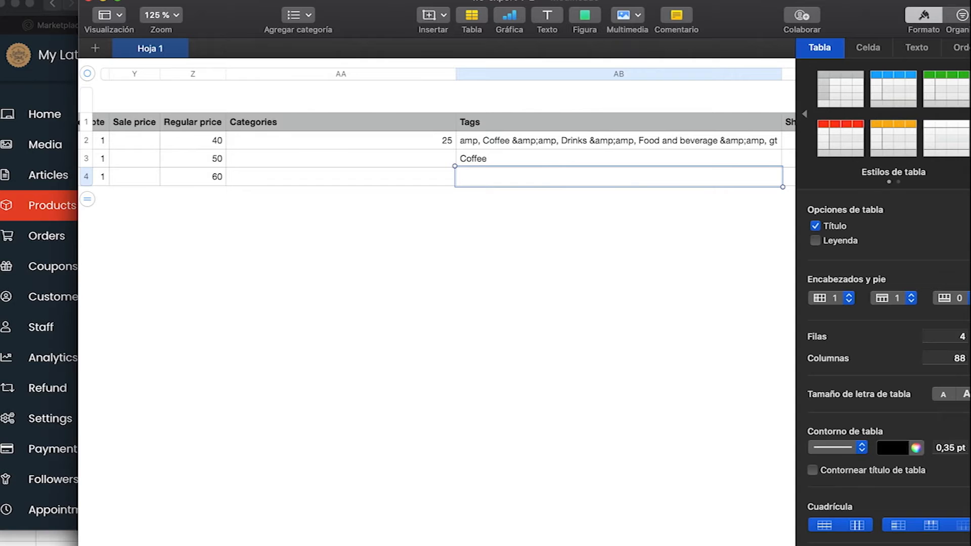
# - Check row 4's product name and its other filled columns, from SKU through Regular price
pyautogui.press('Left')
pyautogui.press('Left')
pyautogui.press('Left')
pyautogui.press('Left')
pyautogui.press('Left')
pyautogui.press('Left')
pyautogui.press('Left')
pyautogui.press('Left')
pyautogui.press('Left')
pyautogui.press('Left')
pyautogui.press('Left')
pyautogui.press('Left')
pyautogui.press('Left')
pyautogui.press('Left')
pyautogui.press('Left')
pyautogui.press('Left')
pyautogui.press('Left')
pyautogui.press('Left')
pyautogui.press('Left')
pyautogui.press('Left')
pyautogui.press('Left')
pyautogui.press('Left')
pyautogui.press('Left')
pyautogui.press('Left')
pyautogui.press('Left')
pyautogui.press('Left')
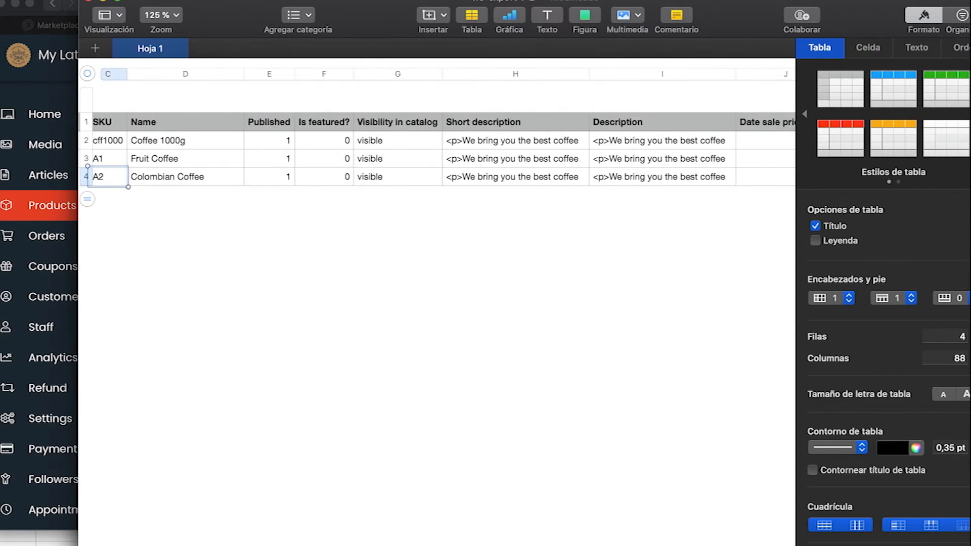
pyautogui.press('Right')
pyautogui.press('Right')
pyautogui.press('Right')
pyautogui.press('Right')
pyautogui.press('Right')
pyautogui.press('Right')
pyautogui.press('Right')
pyautogui.press('Right')
pyautogui.press('Right')
pyautogui.press('Right')
pyautogui.press('Right')
pyautogui.press('Right')
pyautogui.press('Right')
pyautogui.press('Right')
pyautogui.press('Right')
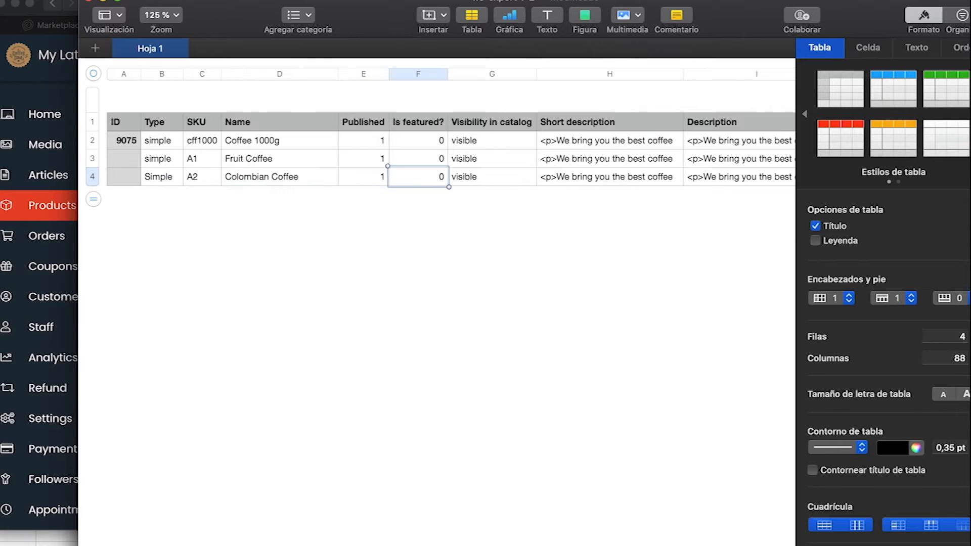
pyautogui.press('Right')
pyautogui.press('Right')
pyautogui.press('Right')
pyautogui.press('Right')
pyautogui.press('Right')
pyautogui.press('Right')
pyautogui.press('Right')
pyautogui.press('Right')
pyautogui.press('Right')
pyautogui.press('Right')
pyautogui.press('Right')
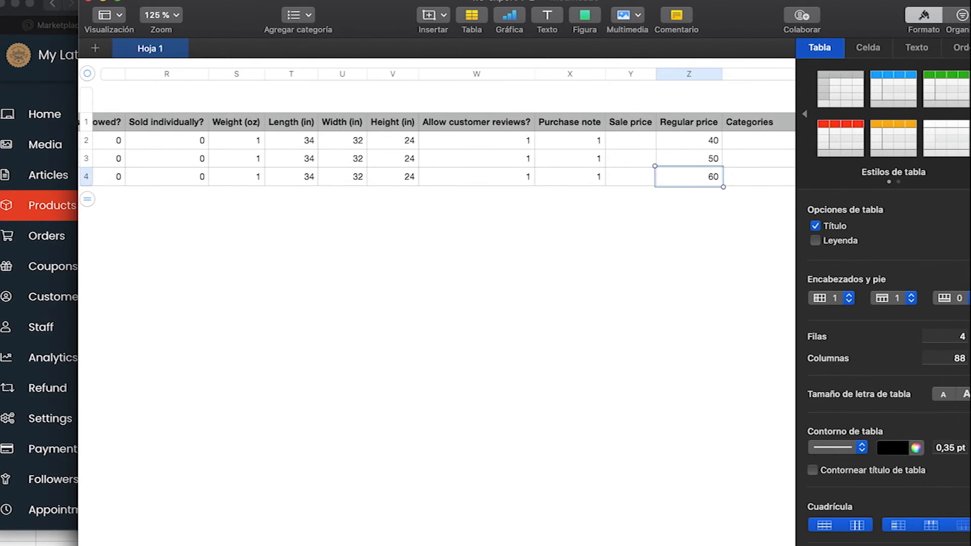
# - Enter Colombian as the tag of the product in row 4
pyautogui.write('Coo')
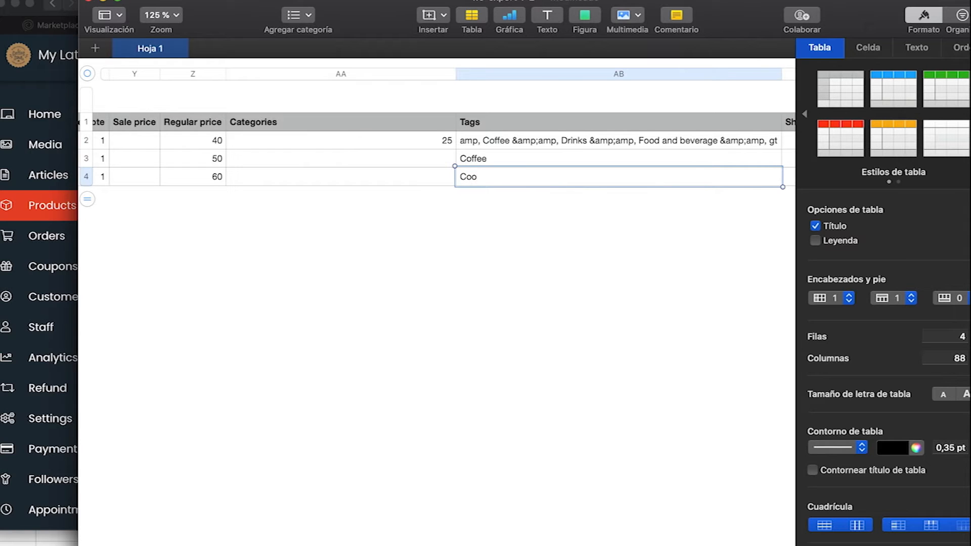
pyautogui.press('BackSpace')
pyautogui.write('lombian')
pyautogui.press('Return')
pyautogui.press('Tab')
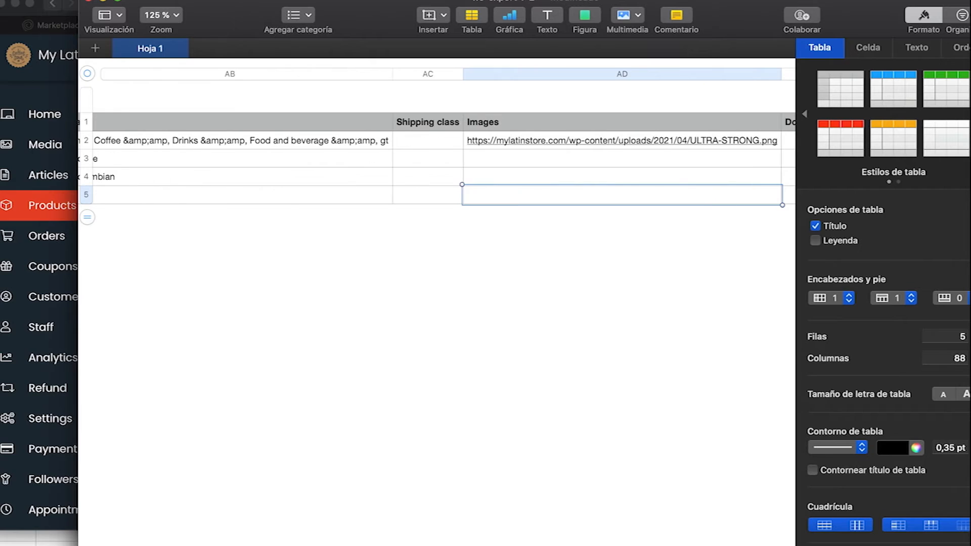
pyautogui.press('Up')
pyautogui.press('Left')
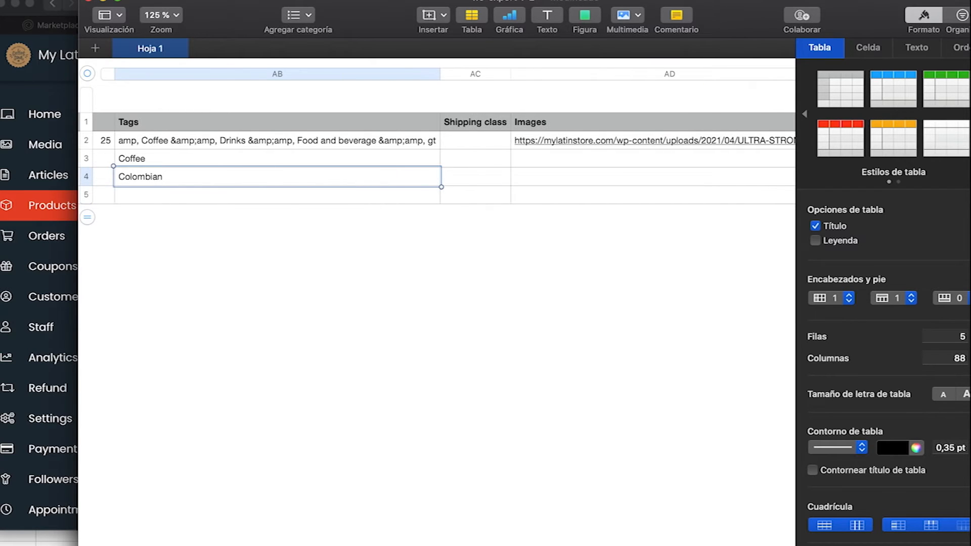
# - Examine row 3's remaining columns from Tags through Shipping class, Images and Position to Pricing
pyautogui.press('Up')
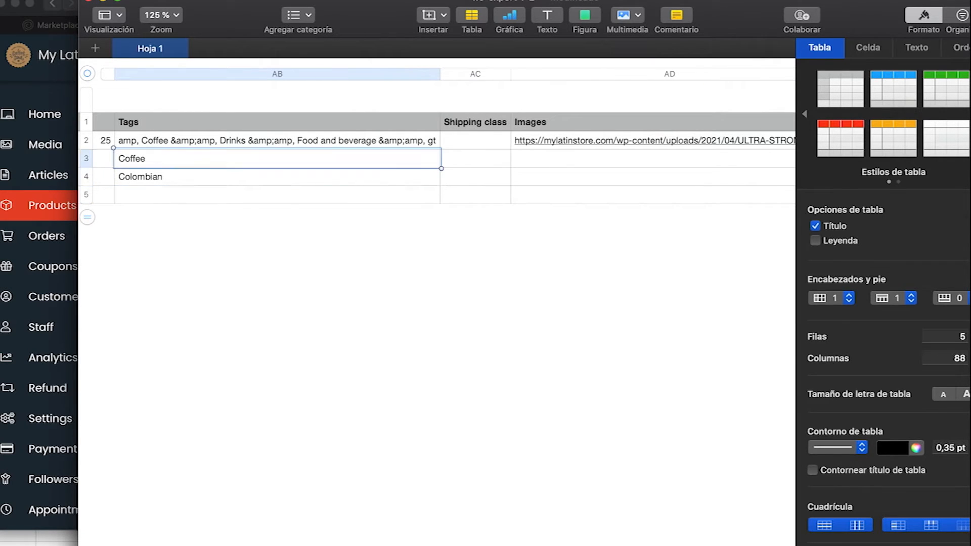
pyautogui.press('Right')
pyautogui.press('Right')
pyautogui.press('Right')
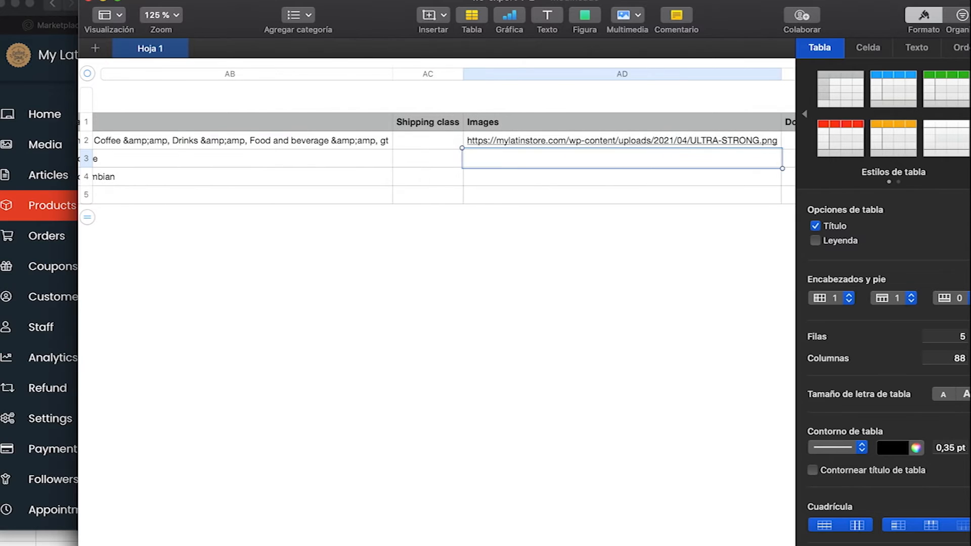
pyautogui.press('Right')
pyautogui.press('Right')
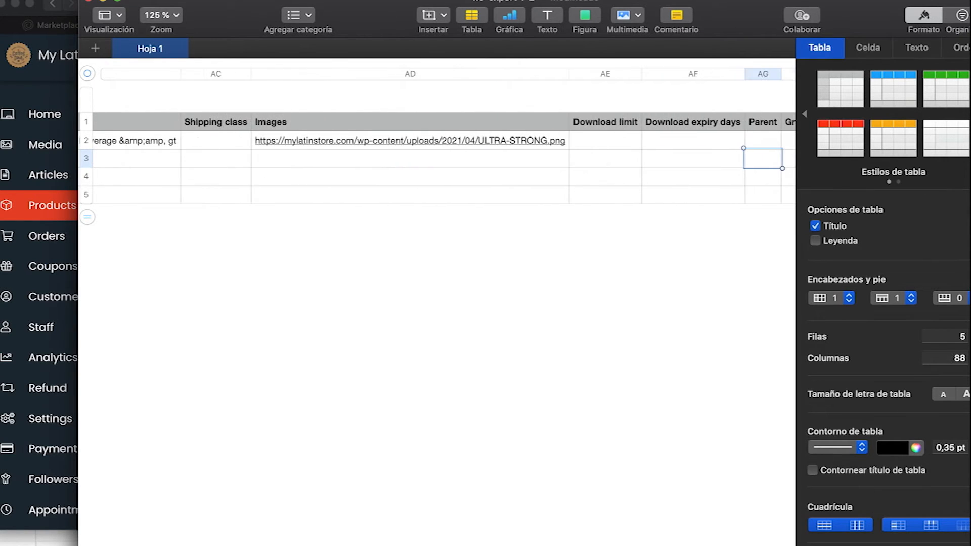
pyautogui.press('Left')
pyautogui.press('Left')
pyautogui.press('Right')
pyautogui.press('Right')
pyautogui.press('Right')
pyautogui.press('Right')
pyautogui.press('Right')
pyautogui.press('Right')
pyautogui.press('Right')
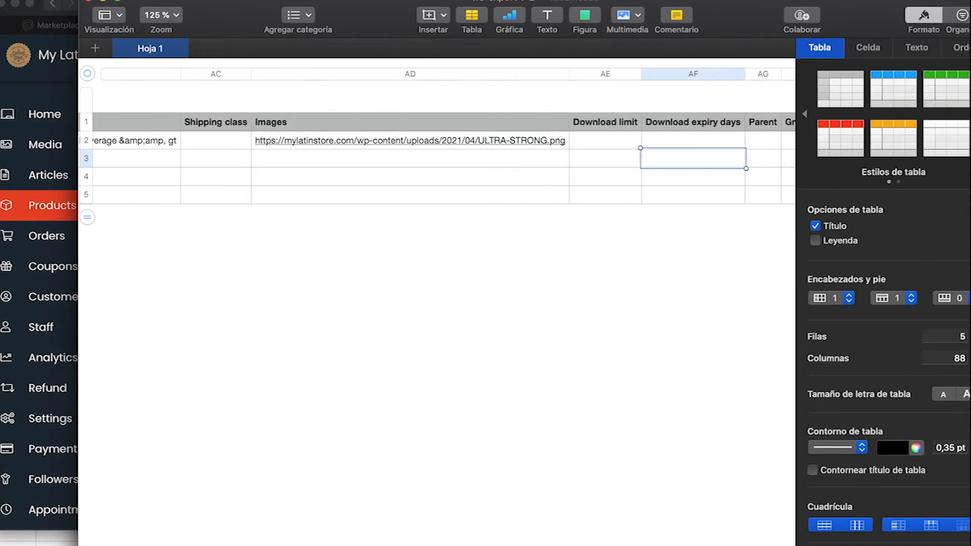
pyautogui.press('Right')
pyautogui.press('Right')
pyautogui.press('Right')
pyautogui.press('Right')
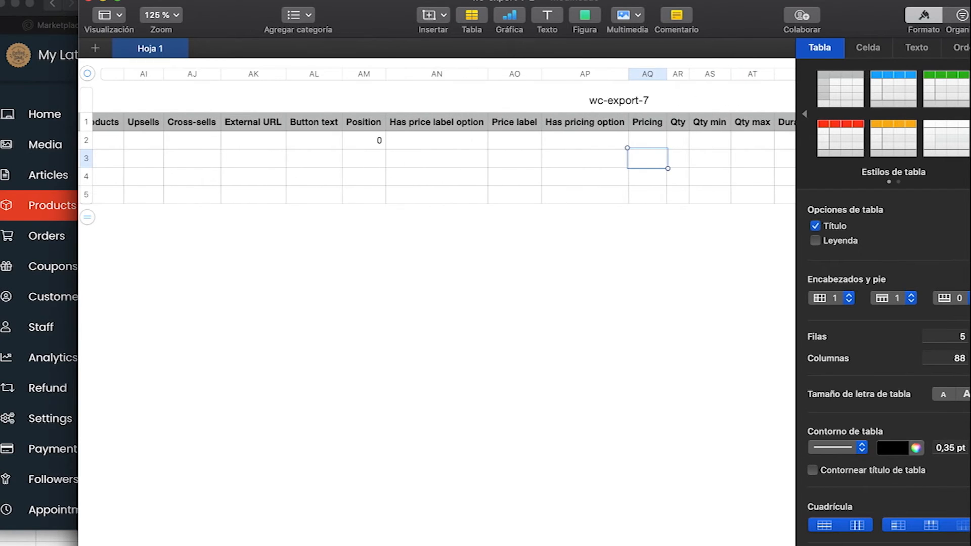
# - Set the Position to 0 for the products in rows 3 and 4
pyautogui.press('Left')
pyautogui.press('Left')
pyautogui.press('Left')
pyautogui.press('Right')
pyautogui.press('Left')
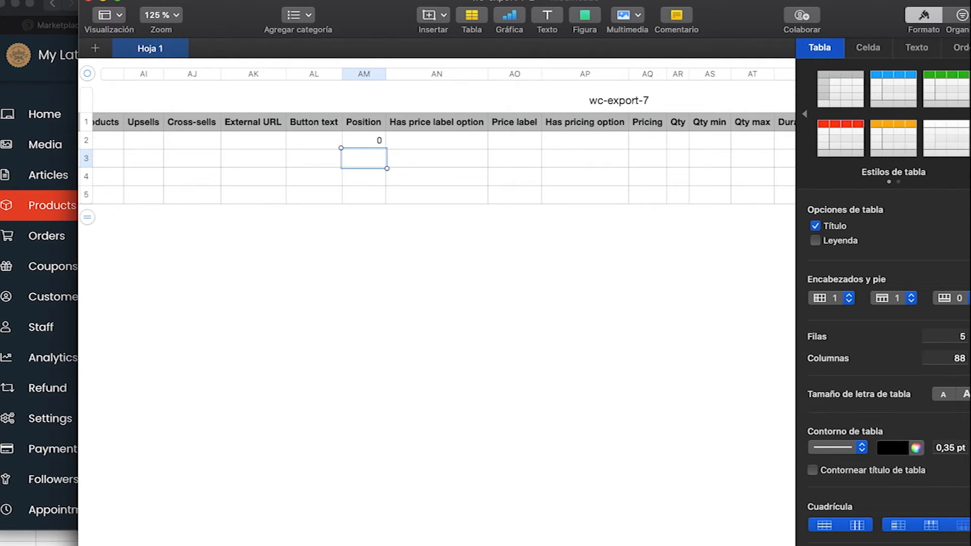
pyautogui.write('0')
pyautogui.press('Return')
pyautogui.write('0')
# - Look through the booking, availability and staff columns up to row 2's Attribute 1 entries
pyautogui.press('Tab')
pyautogui.press('Tab')
pyautogui.press('Tab')
pyautogui.press('Tab')
pyautogui.press('Tab')
pyautogui.press('Tab')
pyautogui.press('Tab')
pyautogui.press('Tab')
pyautogui.press('Tab')
pyautogui.press('Tab')
pyautogui.press('Tab')
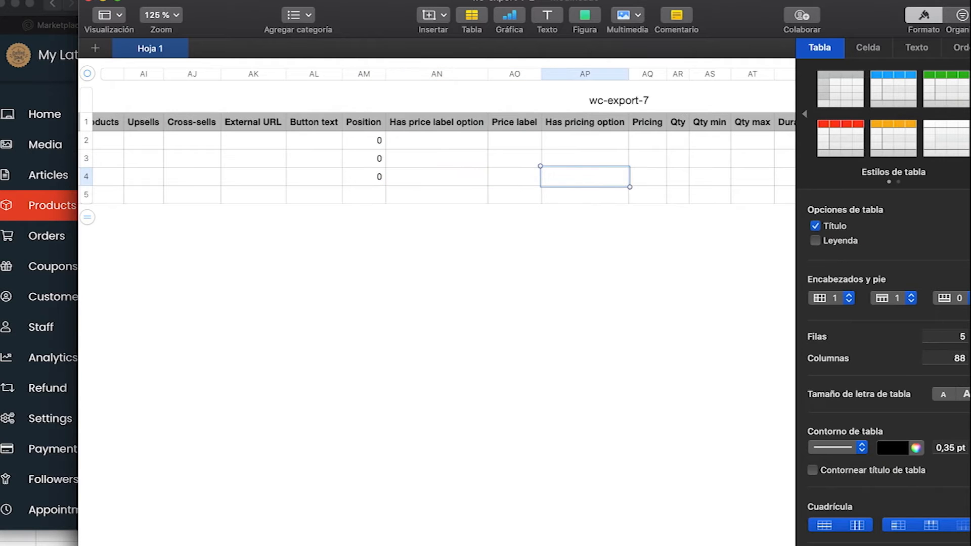
pyautogui.press('Tab')
pyautogui.press('Tab')
pyautogui.press('Tab')
pyautogui.press('Tab')
pyautogui.press('Tab')
pyautogui.press('Tab')
pyautogui.press('Tab')
pyautogui.press('Tab')
pyautogui.press('Tab')
pyautogui.press('Tab')
pyautogui.press('Tab')
pyautogui.press('Tab')
pyautogui.press('Tab')
pyautogui.press('Tab')
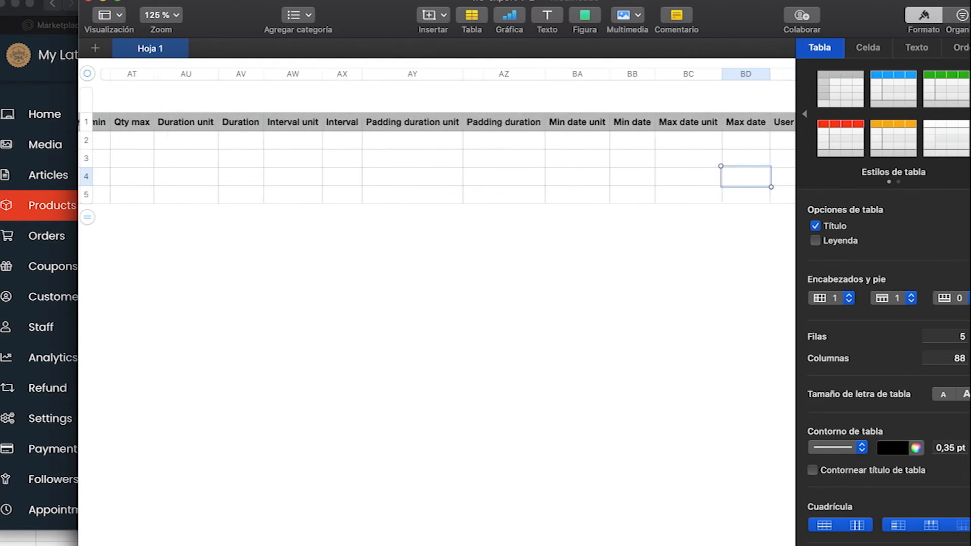
pyautogui.press('Tab')
pyautogui.press('Tab')
pyautogui.press('Tab')
pyautogui.press('Tab')
pyautogui.press('Tab')
pyautogui.press('Tab')
pyautogui.press('Tab')
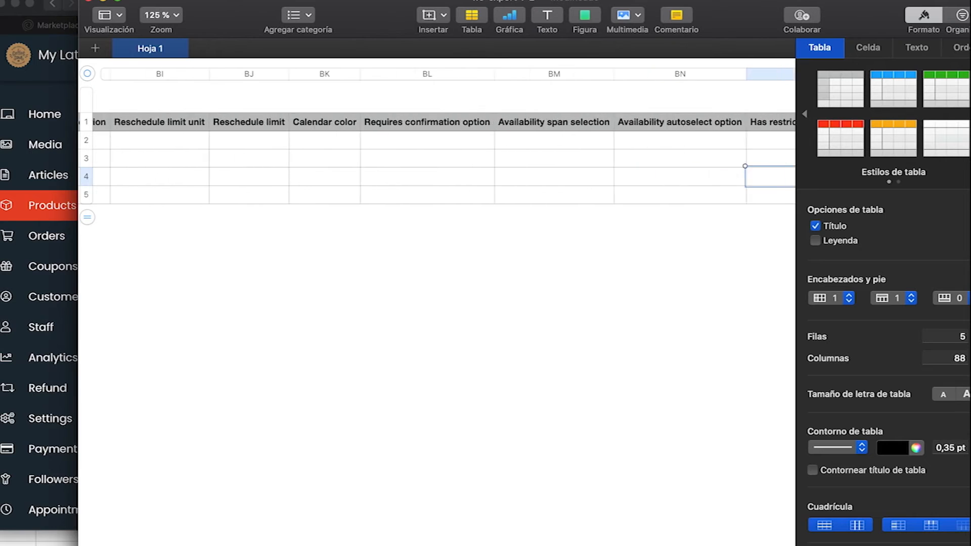
pyautogui.press('Tab')
pyautogui.press('Tab')
pyautogui.press('Tab')
pyautogui.press('Tab')
pyautogui.press('Tab')
pyautogui.press('Tab')
pyautogui.press('Tab')
pyautogui.press('Tab')
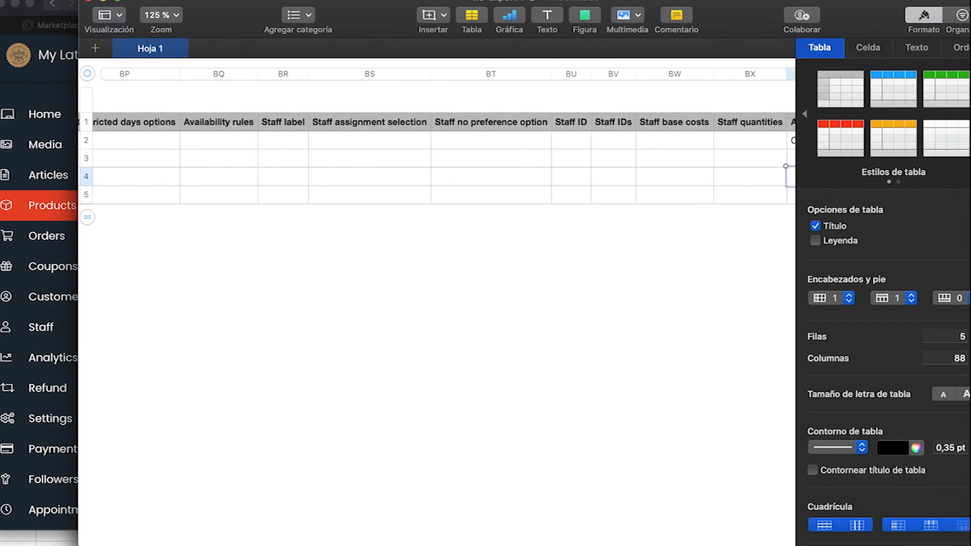
pyautogui.hotkey('shift', 'Tab')
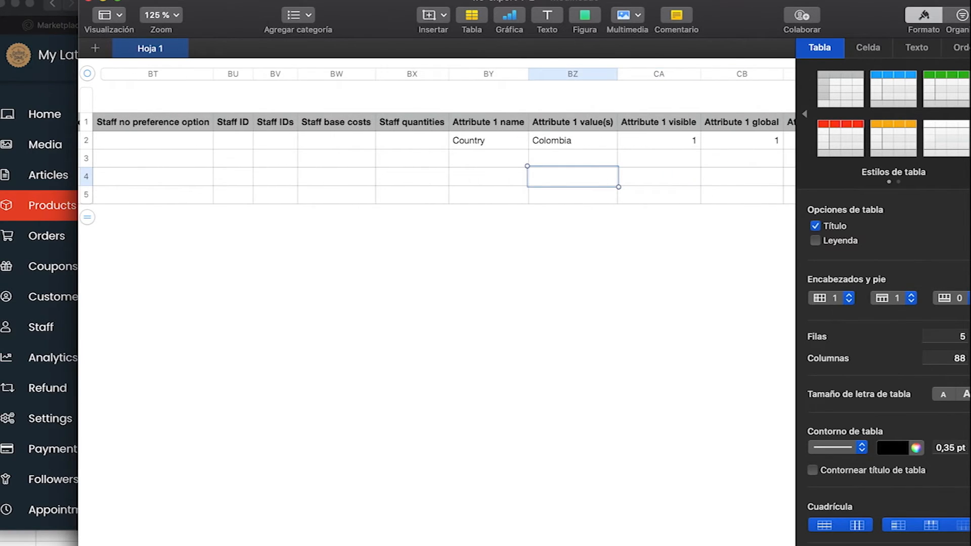
pyautogui.press('Up')
pyautogui.press('Left')
pyautogui.press('Up')
pyautogui.press('Up')
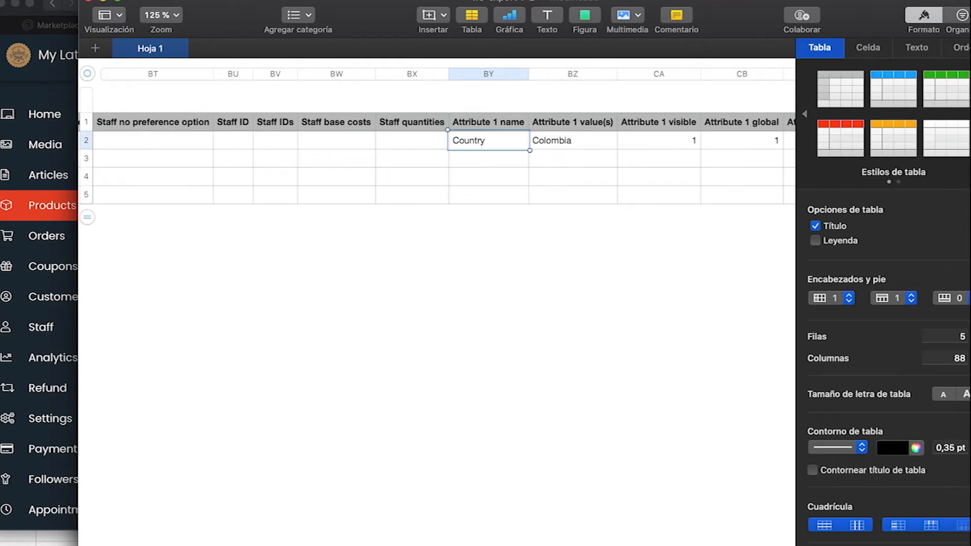
# - Set the Attribute 1 name to Country for the product in row 3
pyautogui.press('Down')
pyautogui.press('Right')
pyautogui.press('Left')
pyautogui.press('Down')
pyautogui.press('Up')
pyautogui.press('Down')
pyautogui.press('Up')
pyautogui.write('Country')
pyautogui.press('Down')
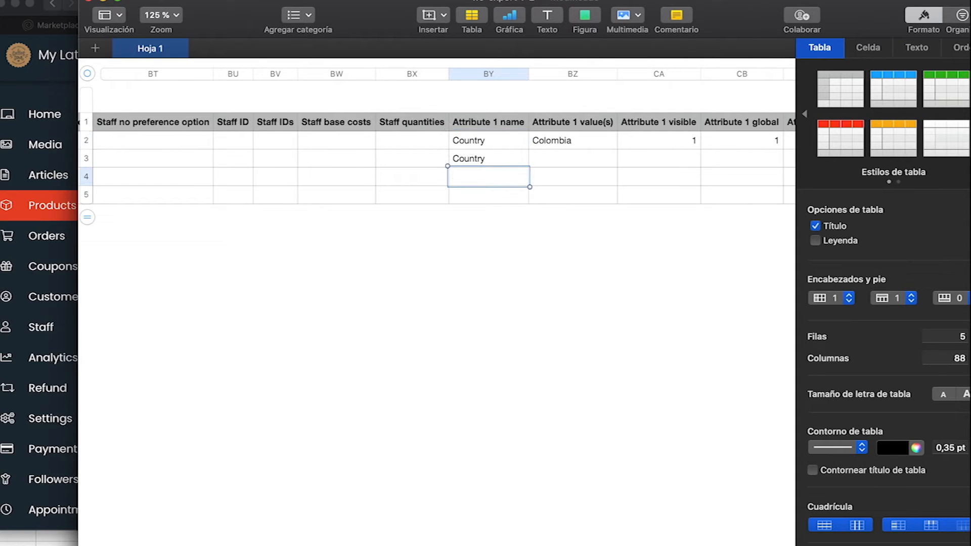
# - Set row 4's Attribute 1 name to Country and copy the attribute value Colombia from row 2 into rows 3 and 4
pyautogui.write('Country')
pyautogui.press('Right')
pyautogui.press('Up')
pyautogui.press('Up')
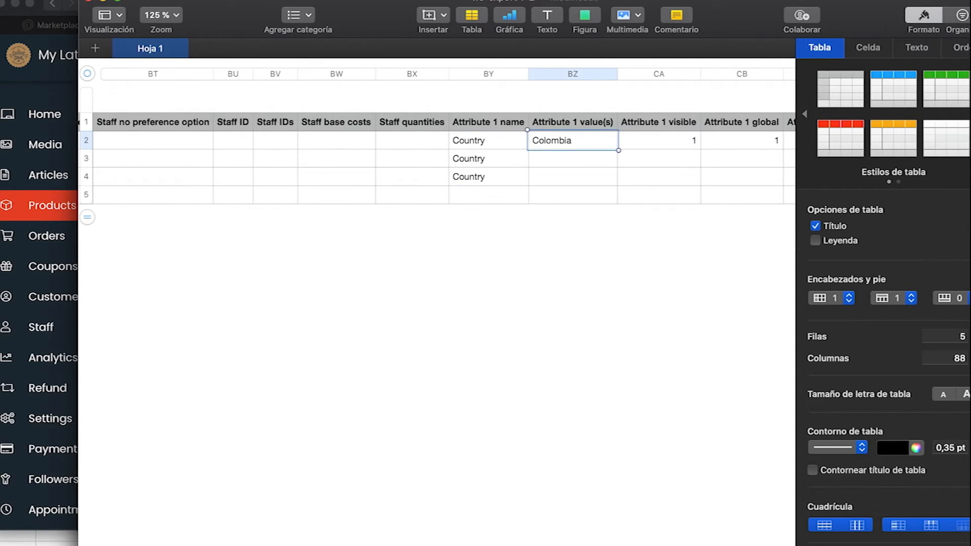
pyautogui.hotkey('ctrl', 'c')
pyautogui.press('Down')
pyautogui.hotkey('ctrl', 'v')
pyautogui.press('Down')
pyautogui.hotkey('ctrl', 'v')
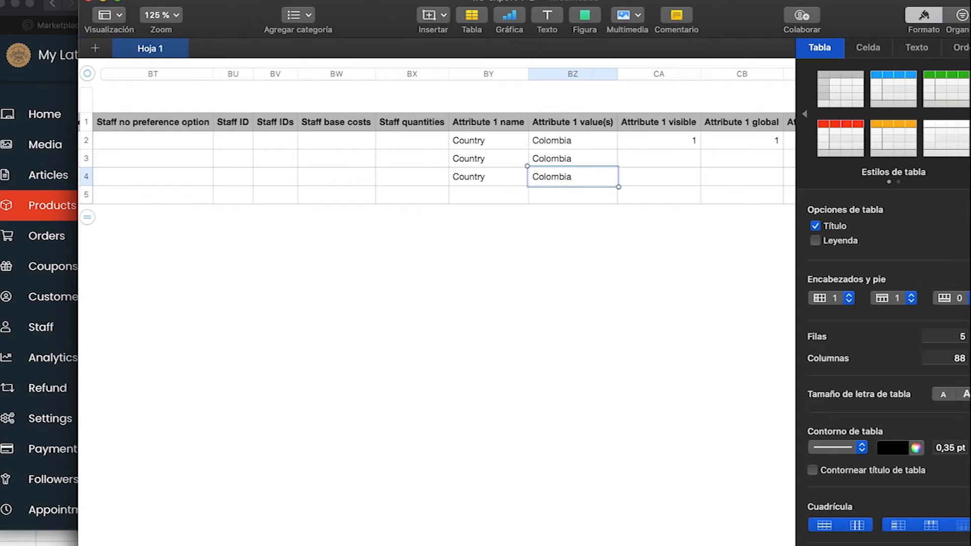
# - Set Attribute 1 visible to 1 for the products in rows 3 and 4
pyautogui.press('Right')
pyautogui.press('Right')
pyautogui.press('Left')
pyautogui.press('Up')
pyautogui.press('Up')
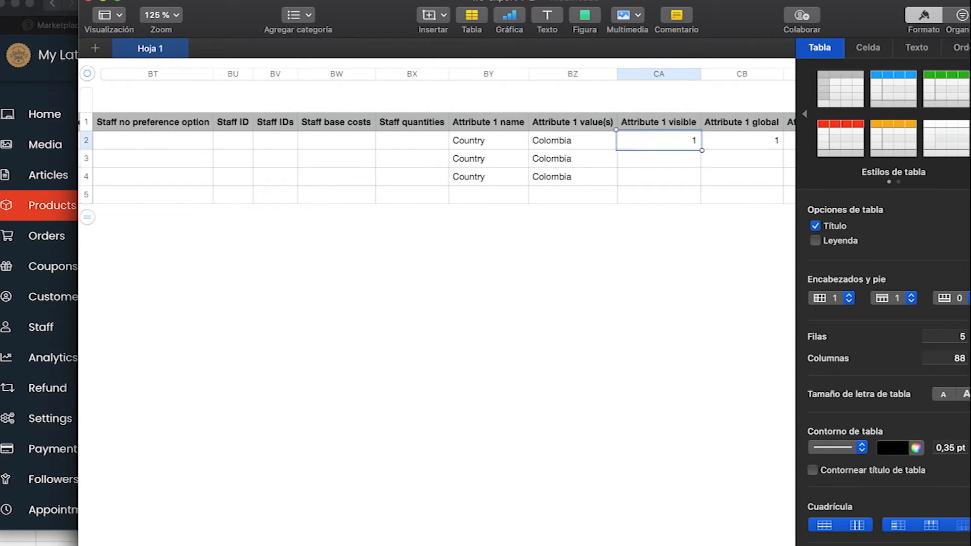
pyautogui.press('Down')
pyautogui.write('1')
pyautogui.press('Return')
pyautogui.write('1')
pyautogui.press('Tab')
pyautogui.press('Tab')
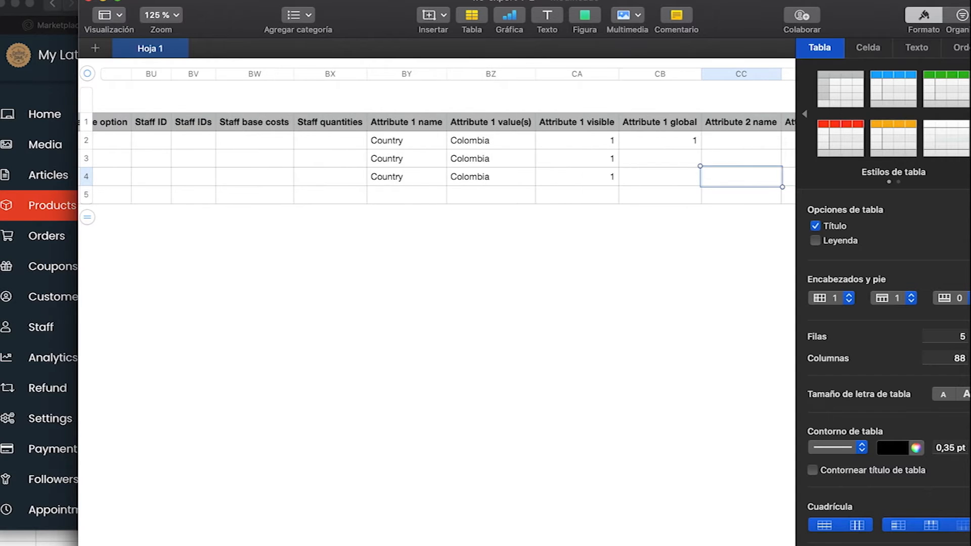
# - Set Attribute 1 global to 1 for the products in rows 3 and 4
pyautogui.press('Left')
pyautogui.press('Up')
pyautogui.press('Up')
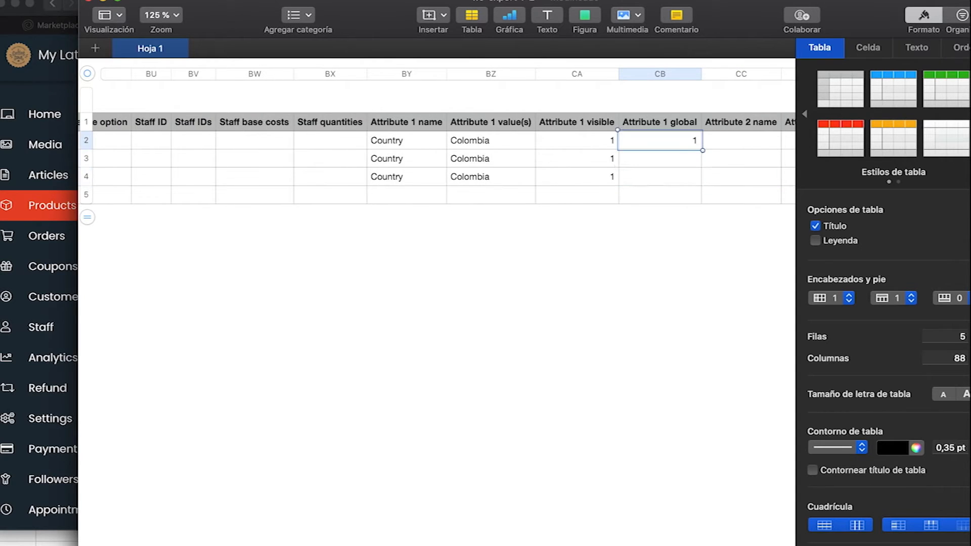
pyautogui.press('Return')
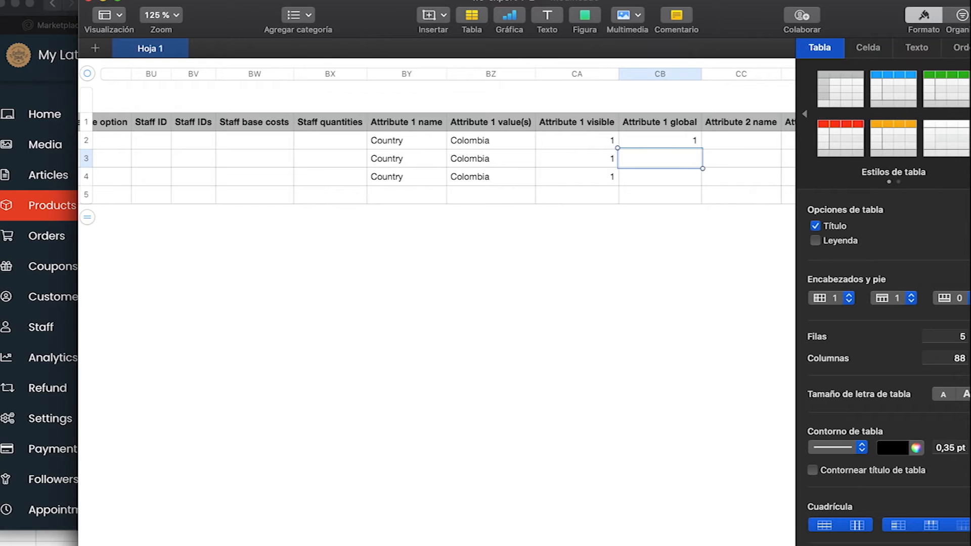
pyautogui.write('1')
pyautogui.press('Return')
pyautogui.write('1')
pyautogui.press('Tab')
# - Look through the Attribute 2 and Attribute 3 columns at the end of the table
pyautogui.press('Tab')
pyautogui.press('Tab')
pyautogui.press('Tab')
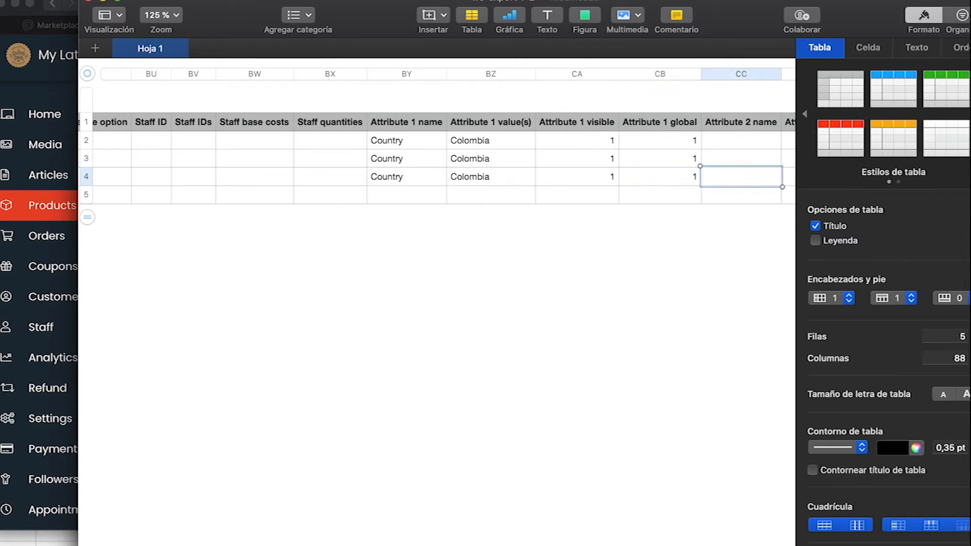
pyautogui.press('Tab')
pyautogui.press('Tab')
pyautogui.press('Tab')
pyautogui.press('Tab')
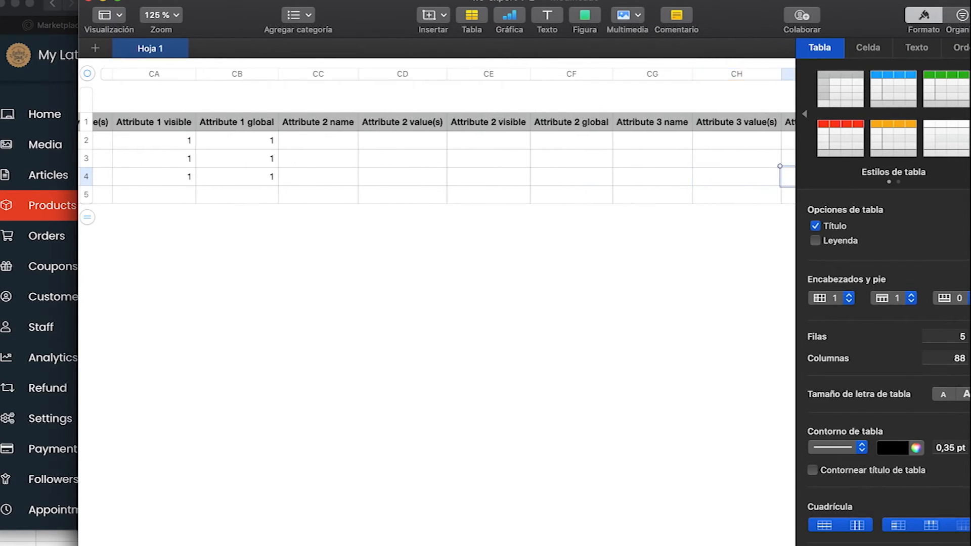
# - Review the product rows from the last attribute columns back through Position, pricing and dimensions to the ID column
pyautogui.press('Left')
pyautogui.press('Left')
pyautogui.press('Left')
pyautogui.press('Left')
pyautogui.press('Left')
pyautogui.press('Left')
pyautogui.press('Left')
pyautogui.press('Left')
pyautogui.press('Left')
pyautogui.press('Left')
pyautogui.press('Left')
pyautogui.press('Left')
pyautogui.press('Left')
pyautogui.press('Left')
pyautogui.press('Left')
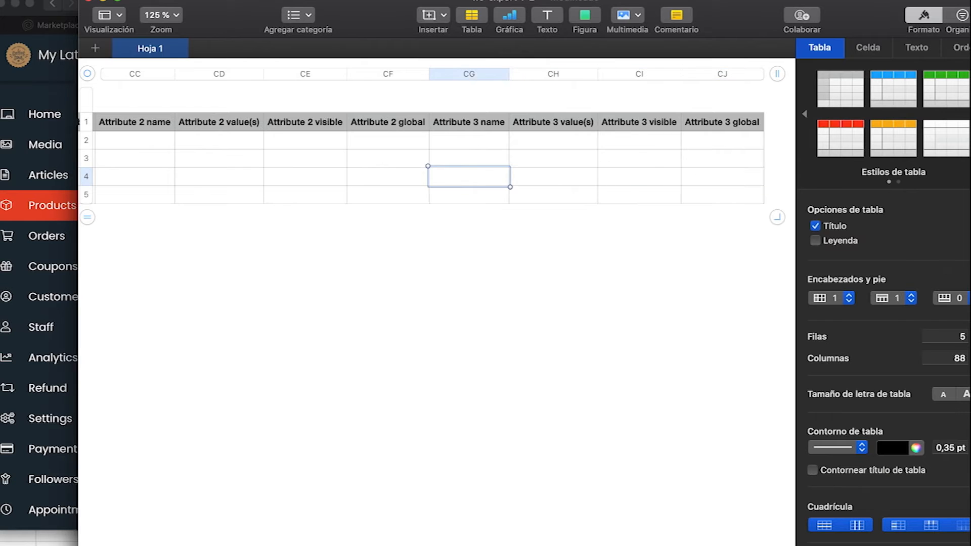
pyautogui.press('Left')
pyautogui.press('Left')
pyautogui.press('Left')
pyautogui.press('Left')
pyautogui.press('Left')
pyautogui.press('Left')
pyautogui.press('Left')
pyautogui.press('Left')
pyautogui.press('Left')
pyautogui.press('Left')
pyautogui.press('Left')
pyautogui.press('Left')
pyautogui.press('Left')
pyautogui.press('Left')
pyautogui.press('Left')
pyautogui.press('Left')
pyautogui.press('Left')
pyautogui.press('Left')
pyautogui.press('Left')
pyautogui.press('Left')
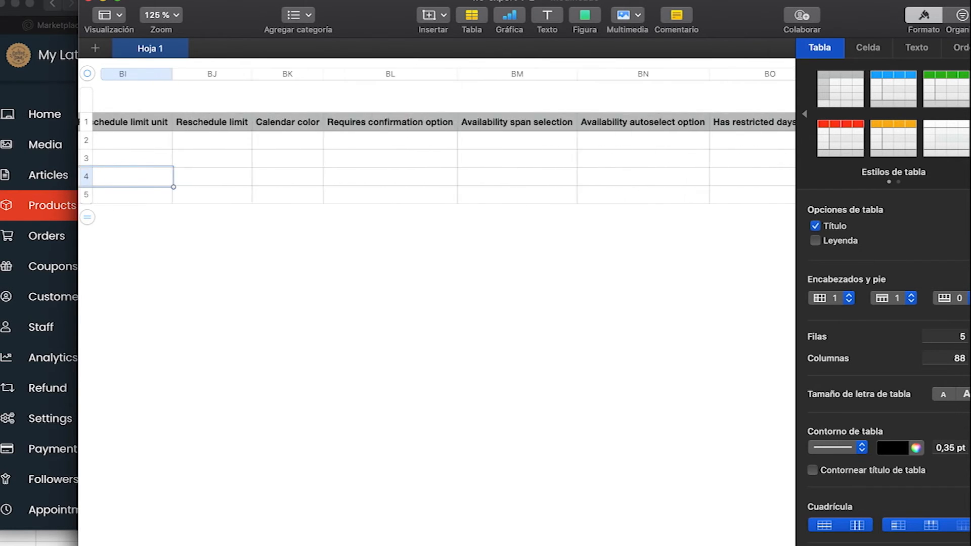
pyautogui.press('Left')
pyautogui.press('Left')
pyautogui.press('Left')
pyautogui.press('Left')
pyautogui.press('Left')
pyautogui.press('Left')
pyautogui.press('Left')
pyautogui.press('Left')
pyautogui.press('Left')
pyautogui.press('Left')
pyautogui.press('Left')
pyautogui.press('Left')
pyautogui.press('Left')
pyautogui.press('Left')
pyautogui.press('Left')
pyautogui.press('Left')
pyautogui.press('Left')
pyautogui.press('Left')
pyautogui.press('Left')
pyautogui.press('Left')
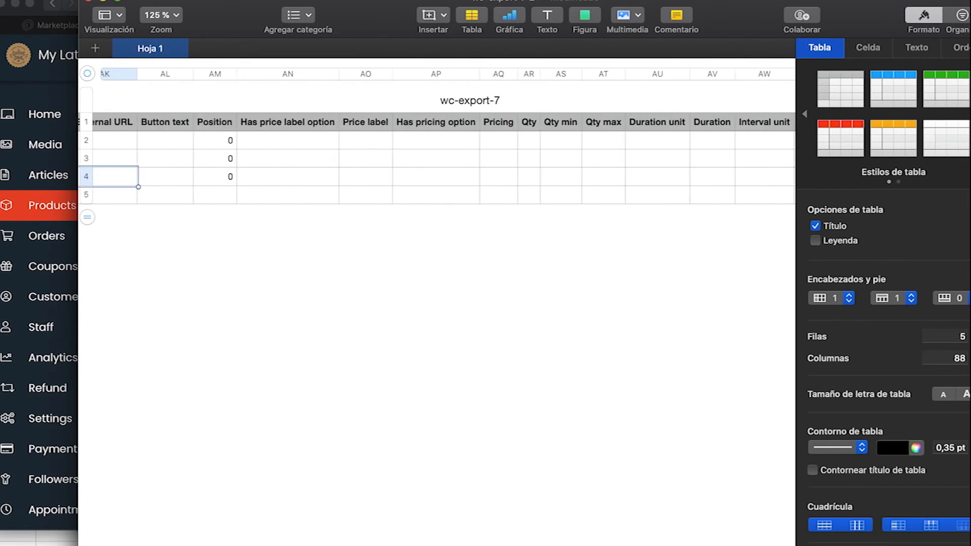
pyautogui.press('Left')
pyautogui.press('Left')
pyautogui.press('Left')
pyautogui.press('Left')
pyautogui.press('Left')
pyautogui.press('Left')
pyautogui.press('Left')
pyautogui.press('Left')
pyautogui.press('Left')
pyautogui.press('Left')
pyautogui.press('Left')
pyautogui.press('Left')
pyautogui.press('Left')
pyautogui.press('Left')
pyautogui.press('Left')
pyautogui.press('Left')
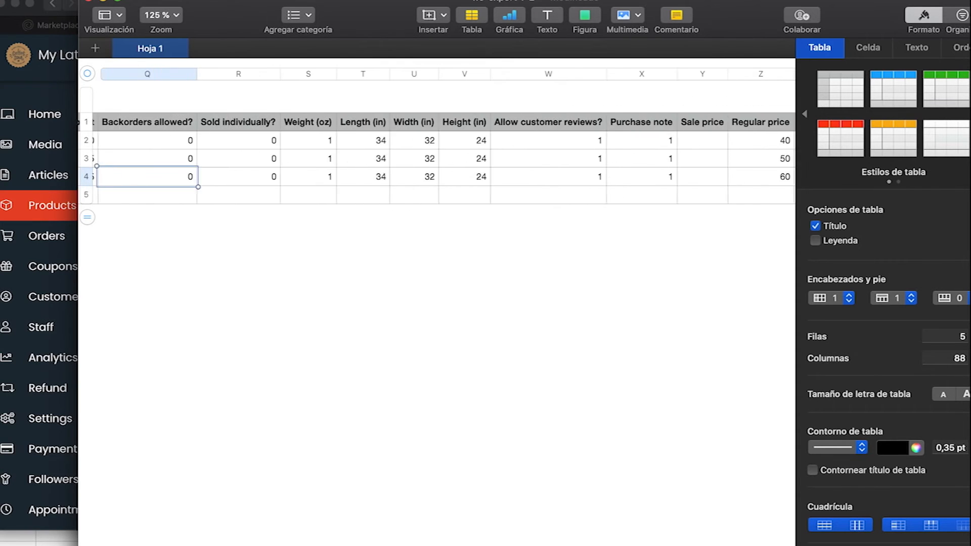
pyautogui.press('Left')
pyautogui.press('Left')
pyautogui.press('Left')
pyautogui.press('Left')
pyautogui.press('Left')
pyautogui.press('Left')
pyautogui.press('Left')
pyautogui.press('Left')
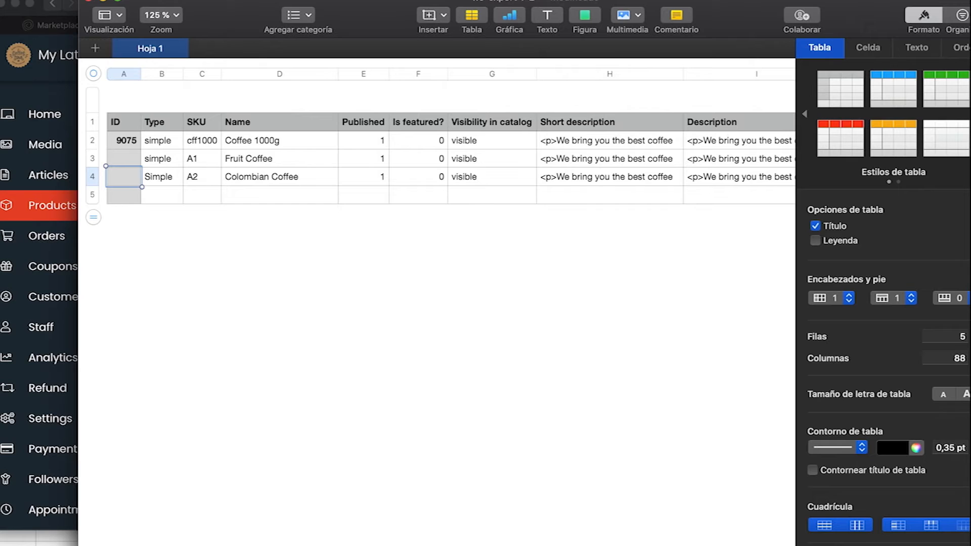
# - Save the spreadsheet as wc-export-7DEF in the Descargas folder and close its window
pyautogui.press('super+s')
pyautogui.press('Right')
pyautogui.press('BackSpace')
pyautogui.press('BackSpace')
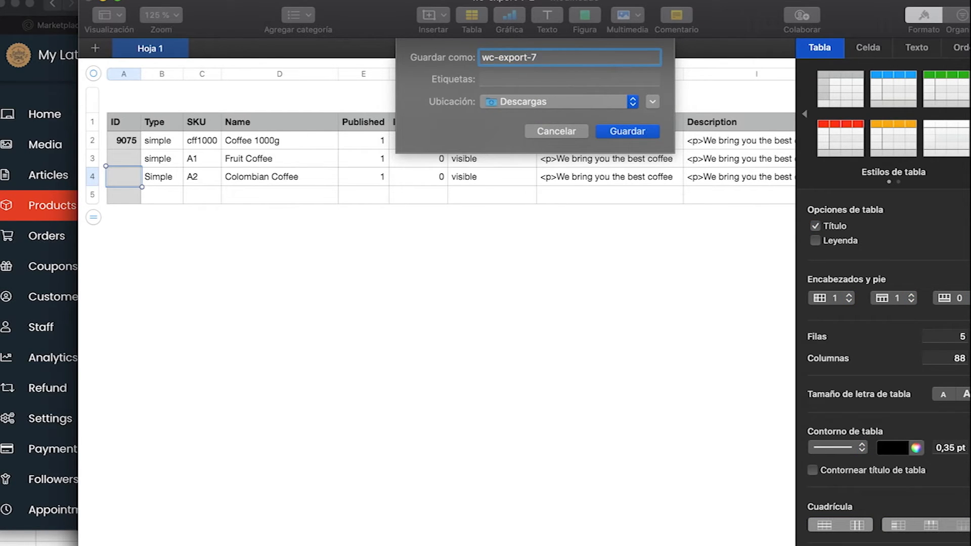
pyautogui.write('DEF')
pyautogui.press('Return')
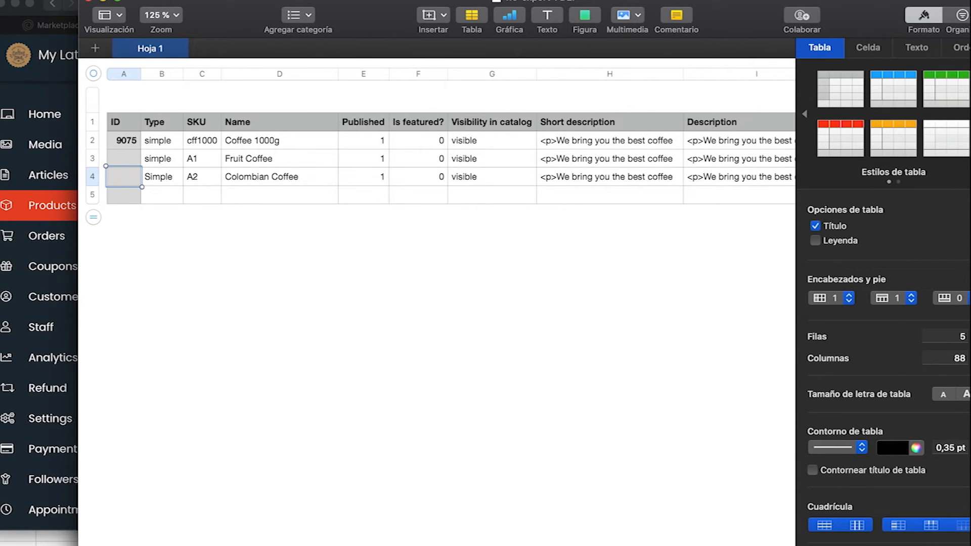
pyautogui.click(91, 2)
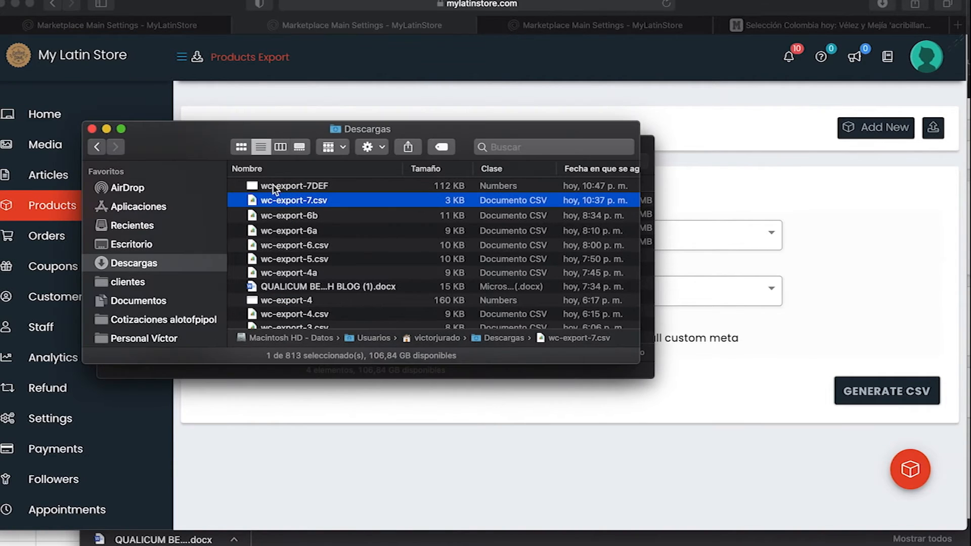
# - Try to open the Numbers file wc-export-7DEF from the Descargas folder with TextEdit
pyautogui.click(279, 186)
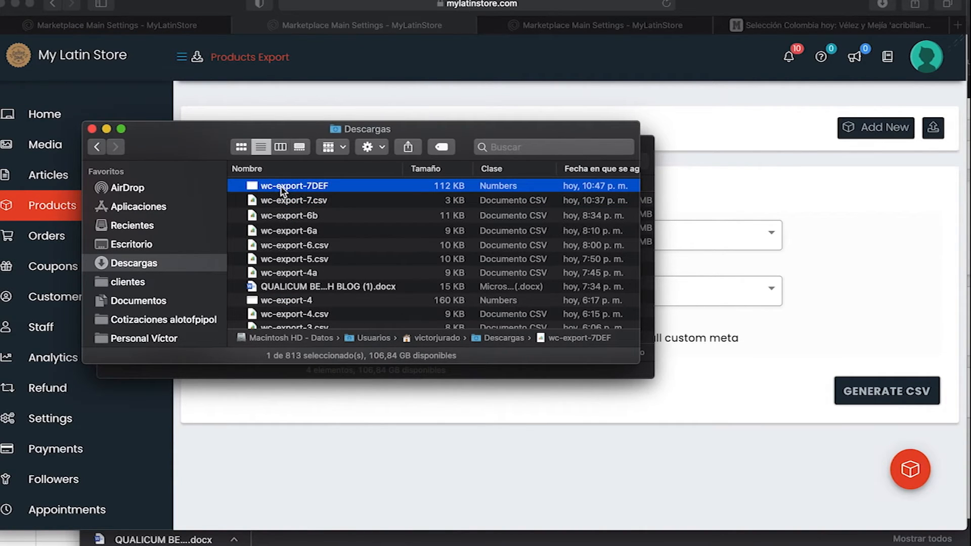
pyautogui.rightClick(355, 192)
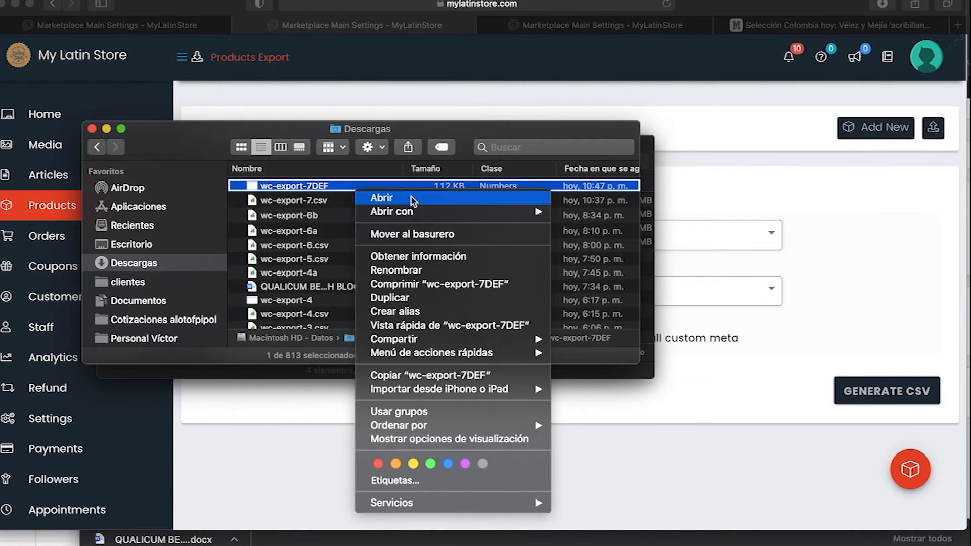
pyautogui.moveTo(415, 212)
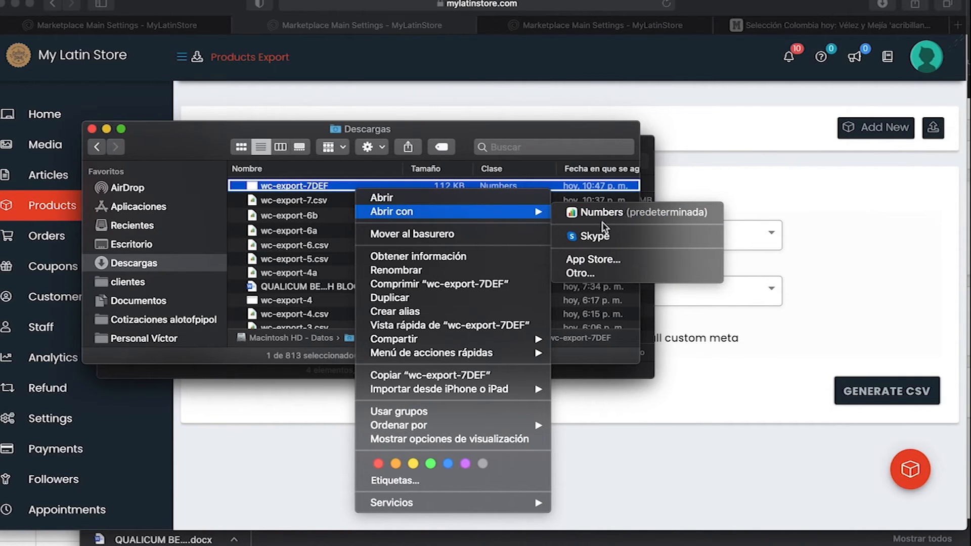
pyautogui.click(581, 273)
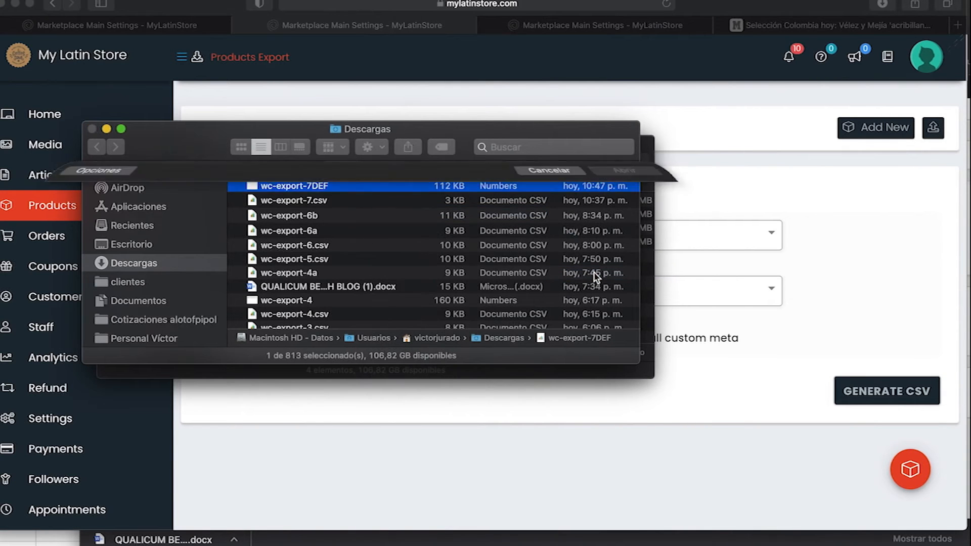
pyautogui.scroll(-15, 277, 292)
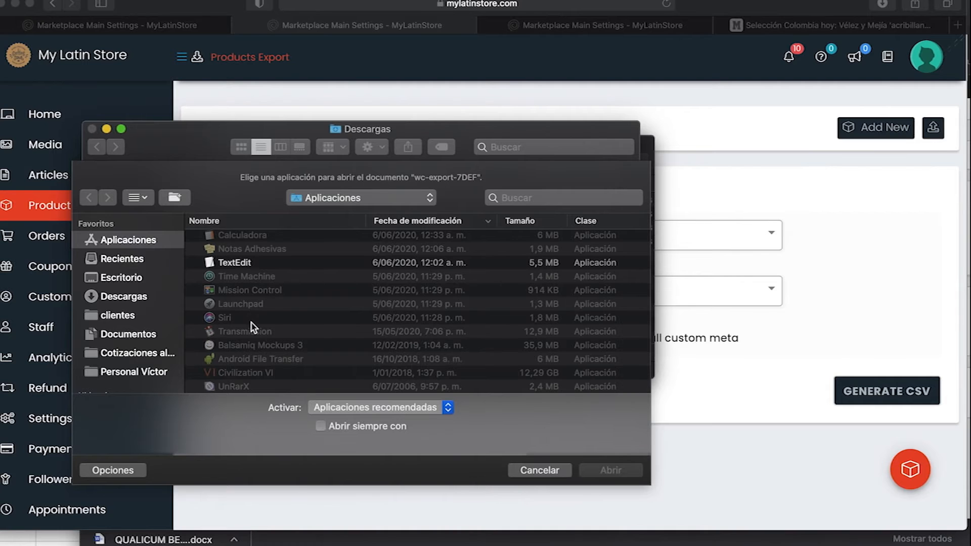
pyautogui.scroll(2, 248, 346)
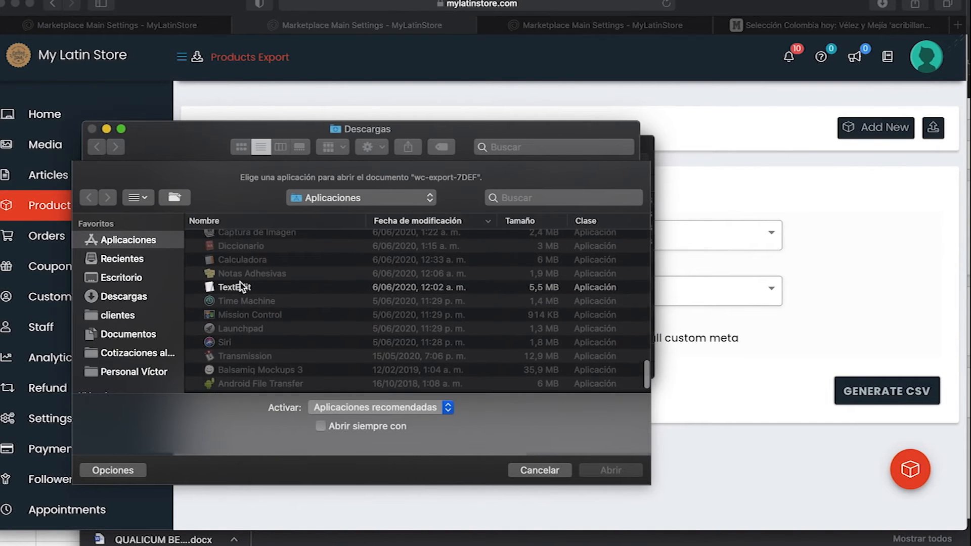
pyautogui.doubleClick(241, 289)
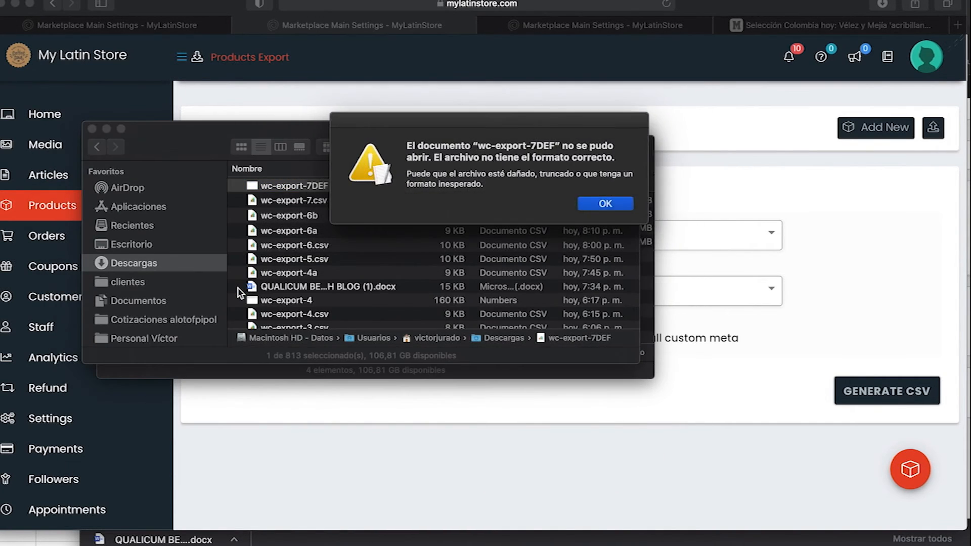
pyautogui.click(607, 203)
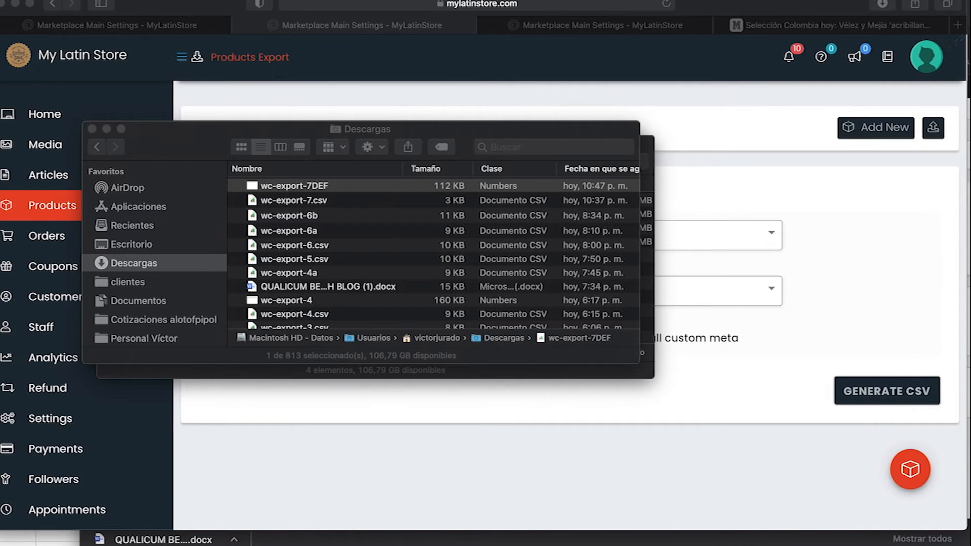
# - Return to the open Numbers spreadsheet, export it as a UTF-8 CSV named wc-export-7DEF in Descargas, and close its window
pyautogui.click(860, 544)
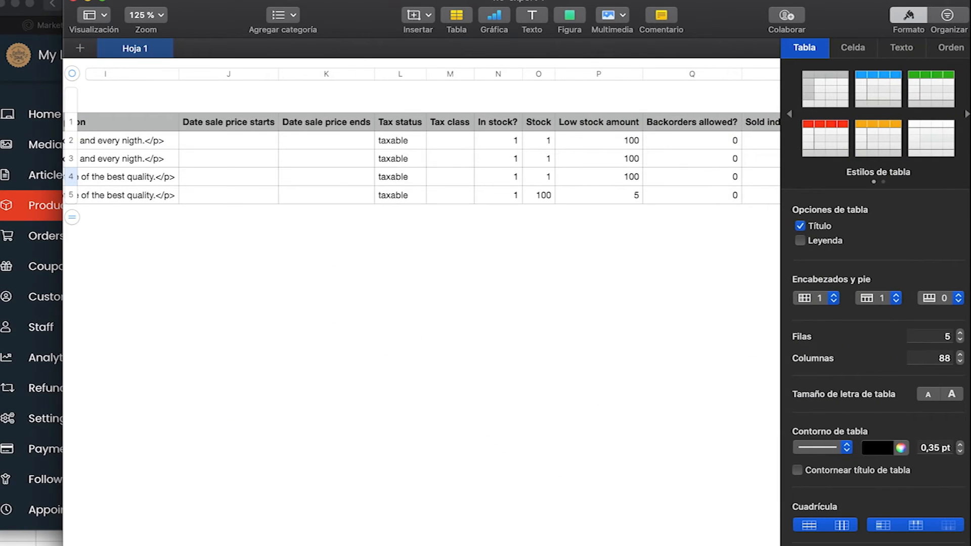
pyautogui.click(80, 0)
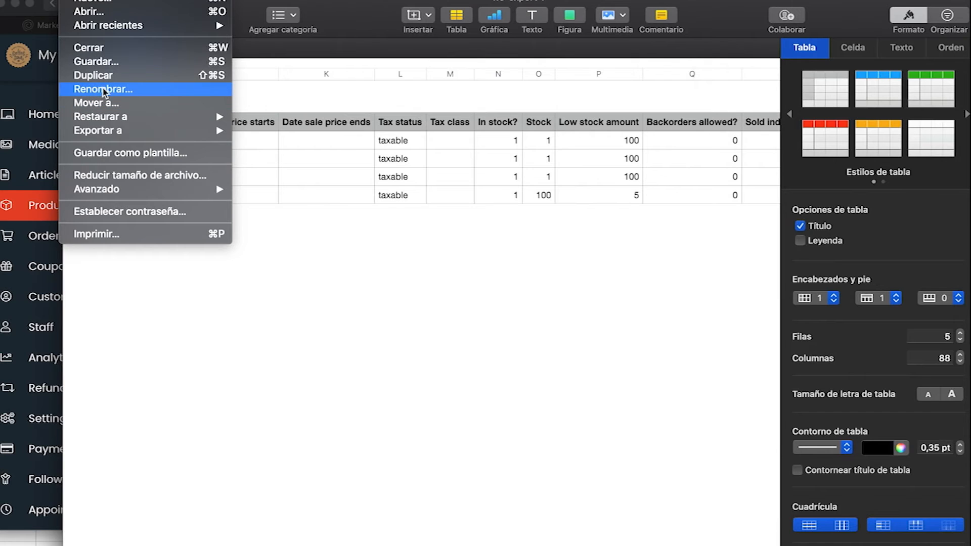
pyautogui.moveTo(140, 132)
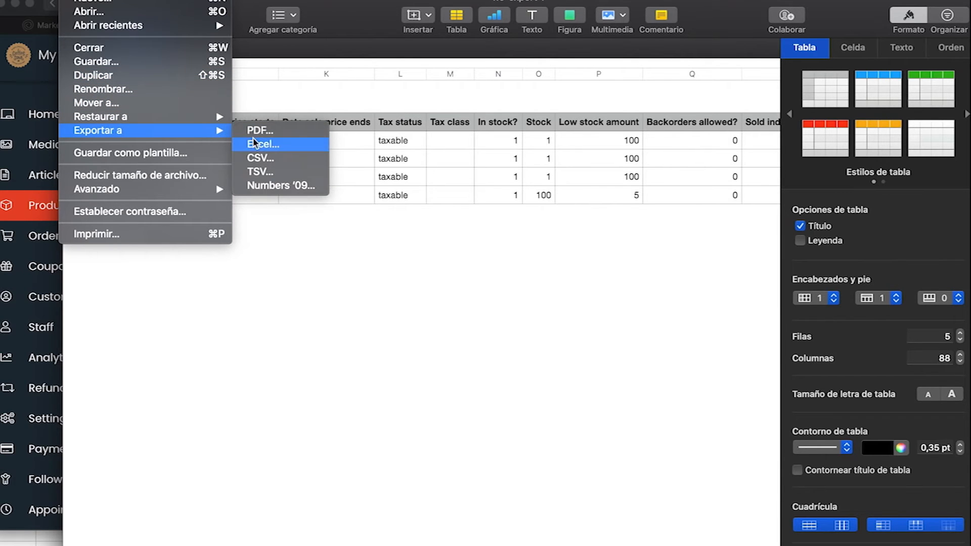
pyautogui.click(259, 159)
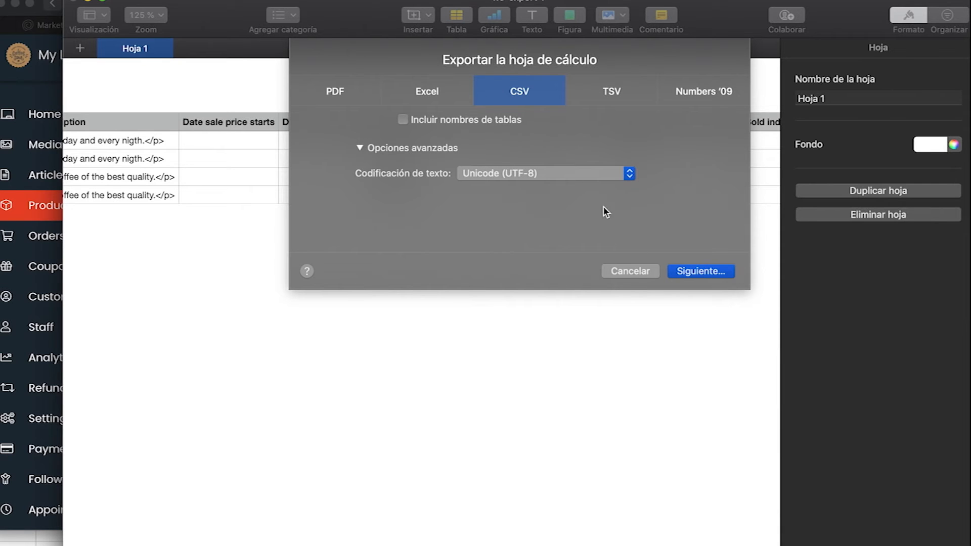
pyautogui.click(682, 272)
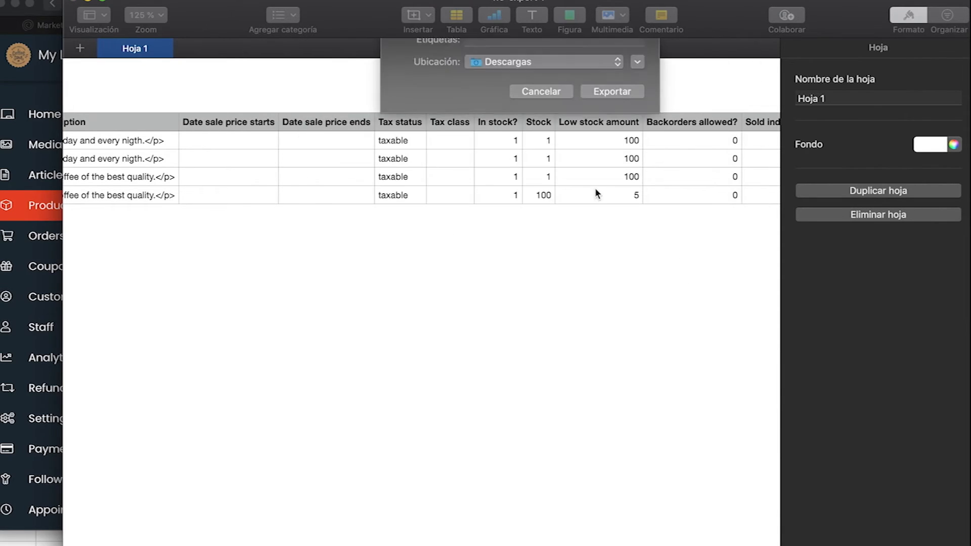
pyautogui.click(556, 55)
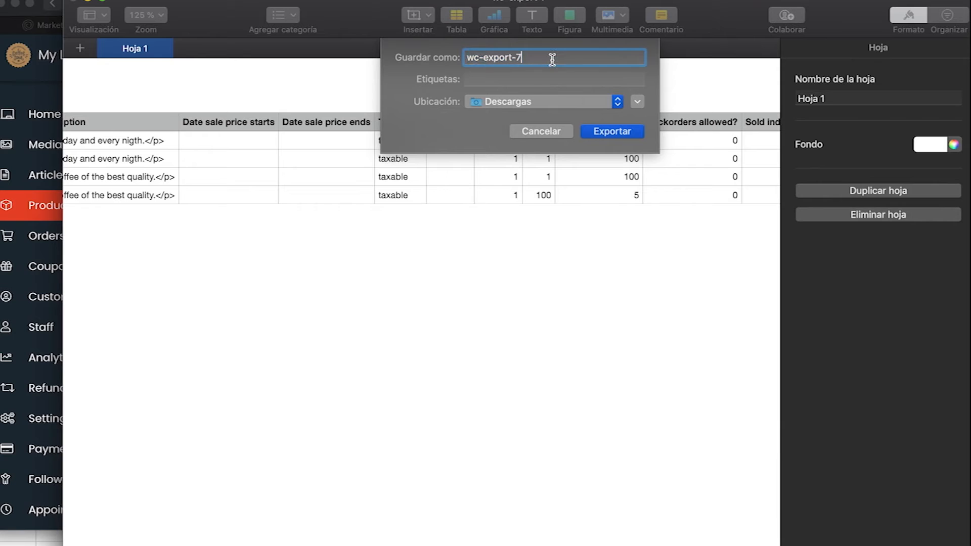
pyautogui.write('DEF')
pyautogui.press('Return')
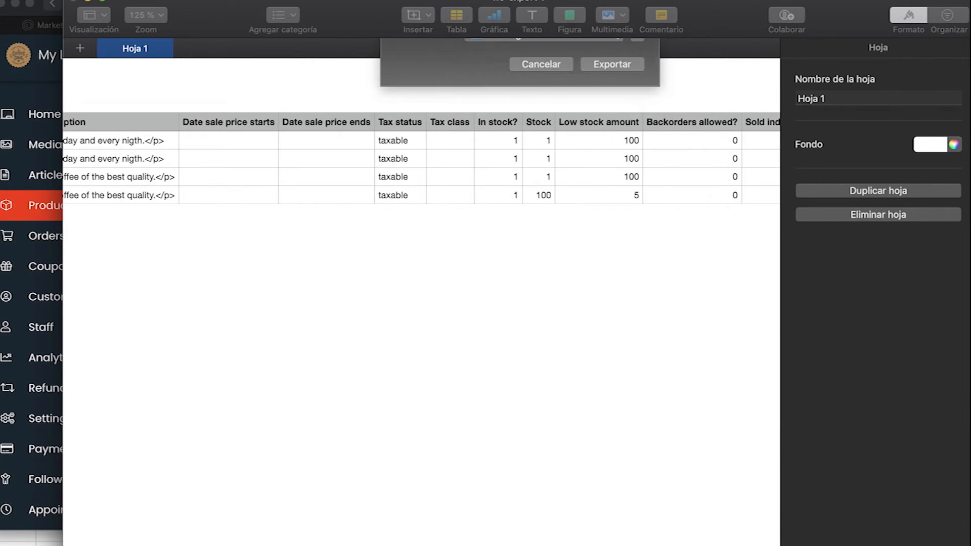
pyautogui.click(74, 2)
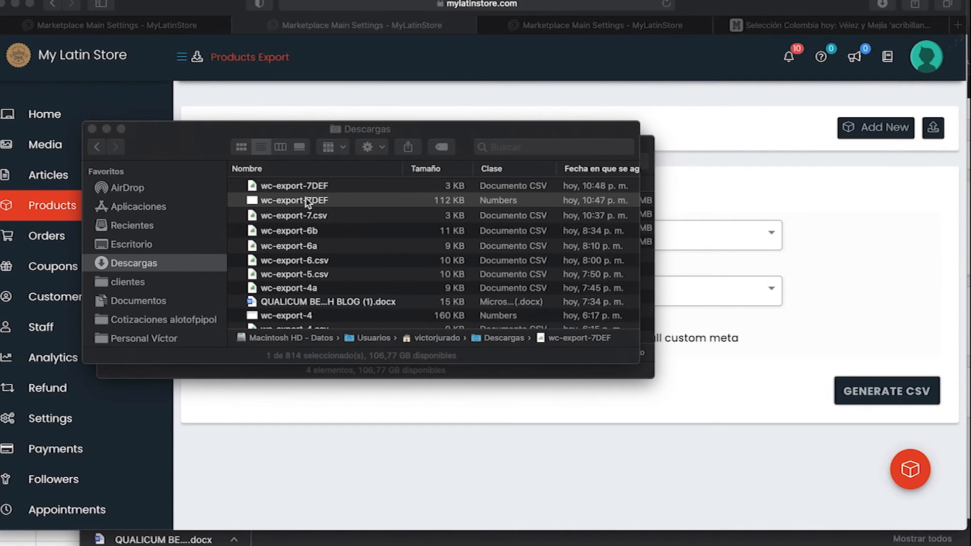
# - Open the CSV version of wc-export-7DEF from the Descargas folder with TextEdit
pyautogui.click(320, 187)
pyautogui.click(322, 186)
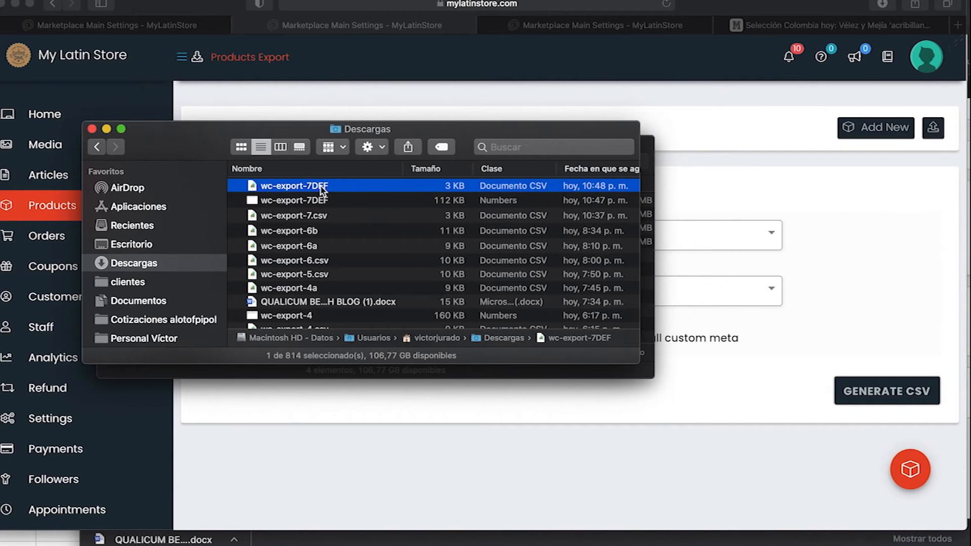
pyautogui.rightClick(347, 187)
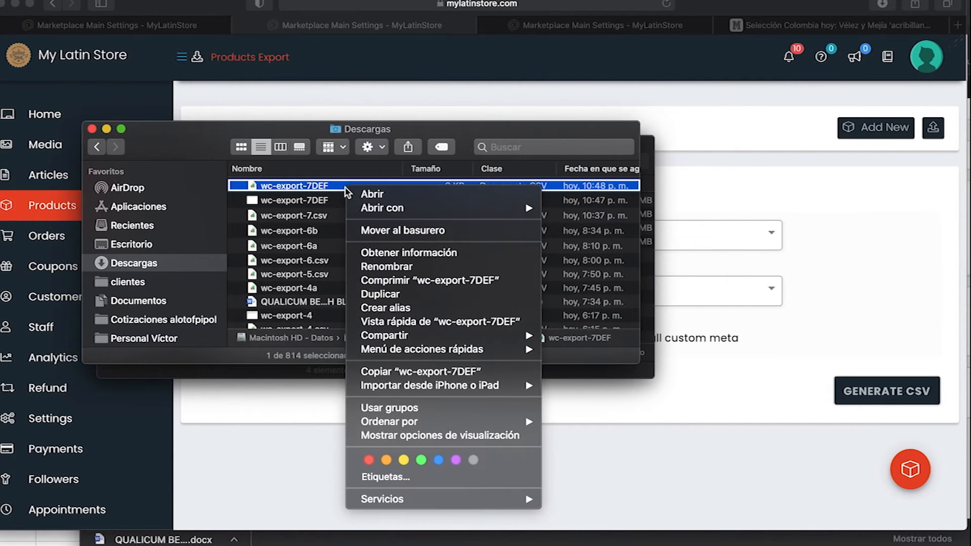
pyautogui.moveTo(380, 213)
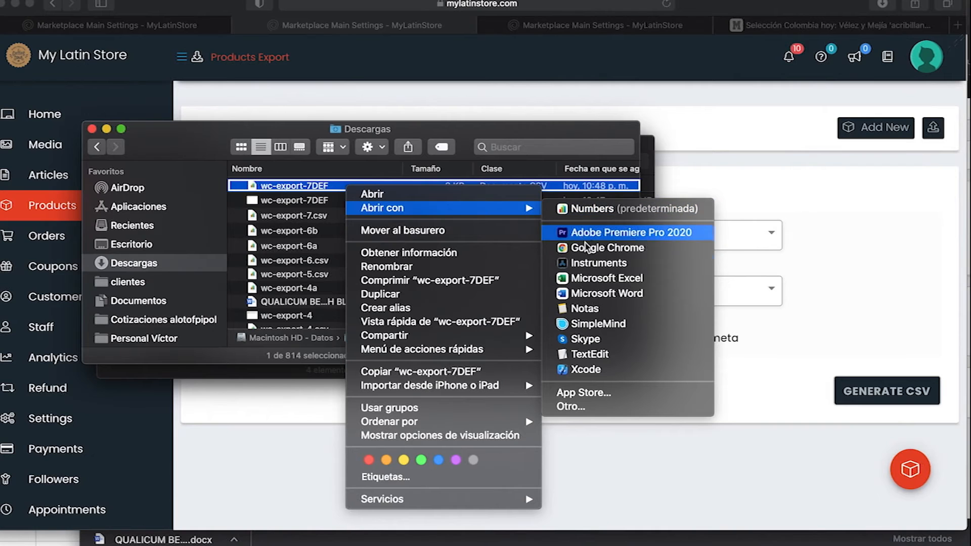
pyautogui.click(593, 348)
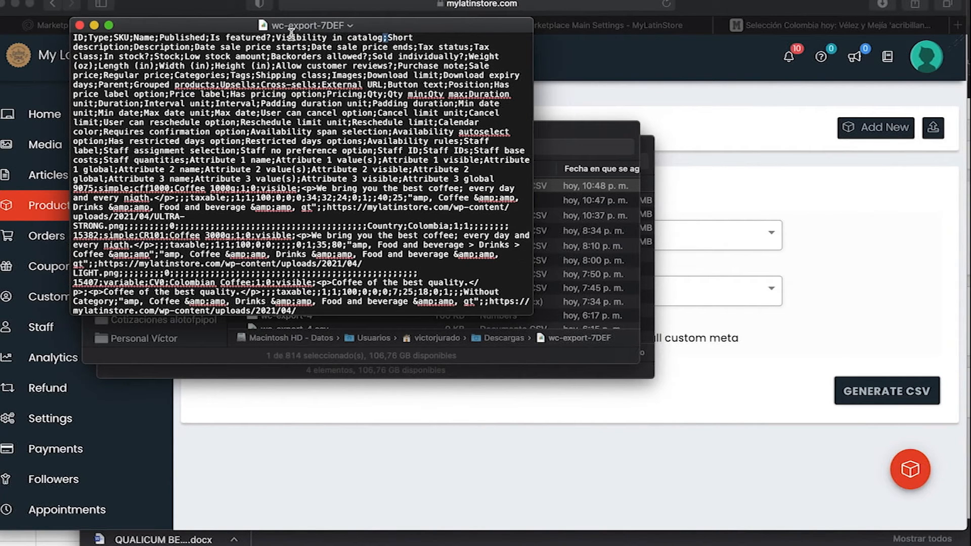
# - Find every semicolon in the CSV text and replace them all with commas
pyautogui.click(274, 37)
pyautogui.press('super+f')
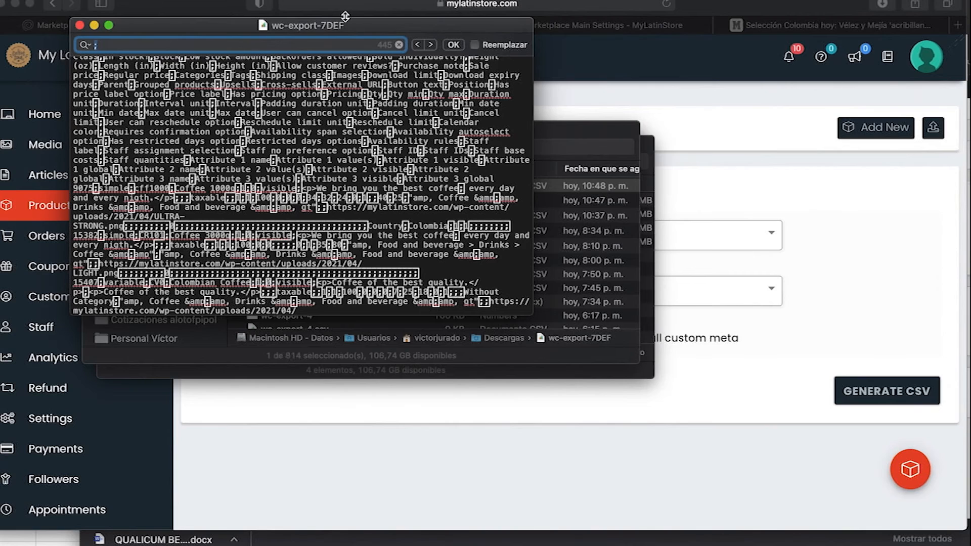
pyautogui.moveTo(347, 30); pyautogui.dragTo(368, 47)
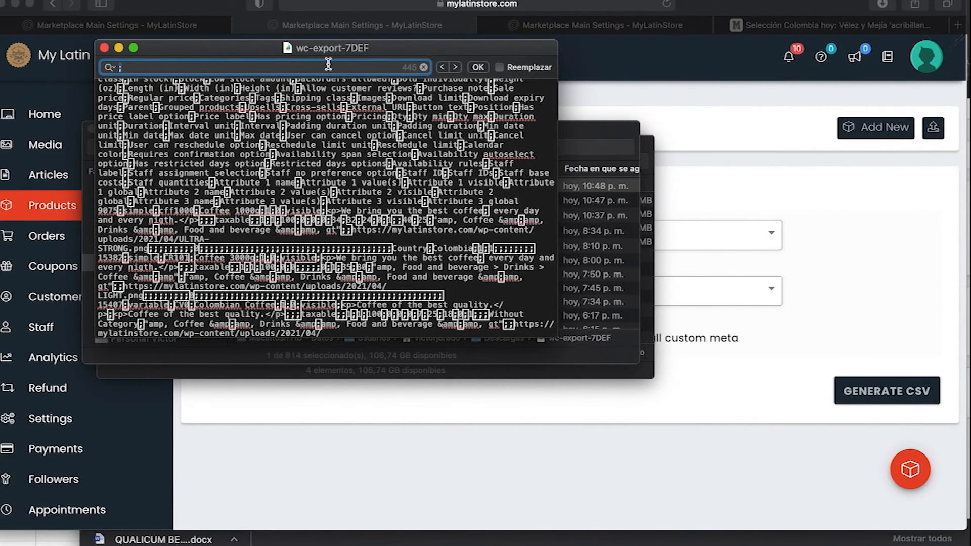
pyautogui.click(500, 67)
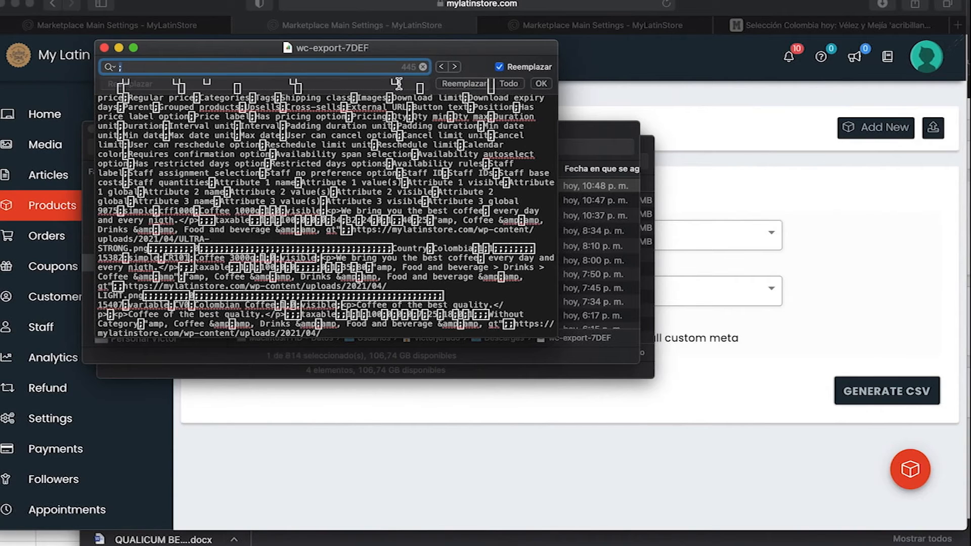
pyautogui.click(224, 84)
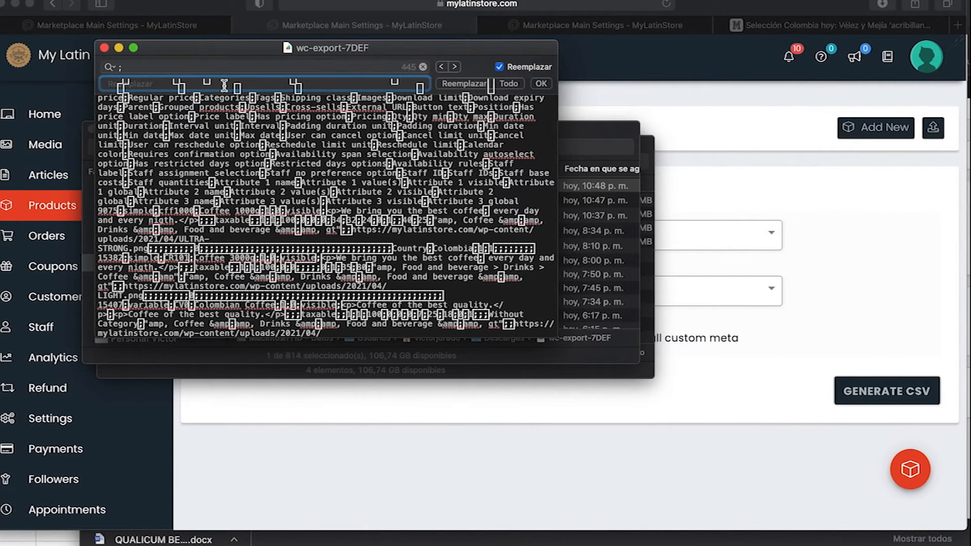
pyautogui.write(',')
pyautogui.click(511, 84)
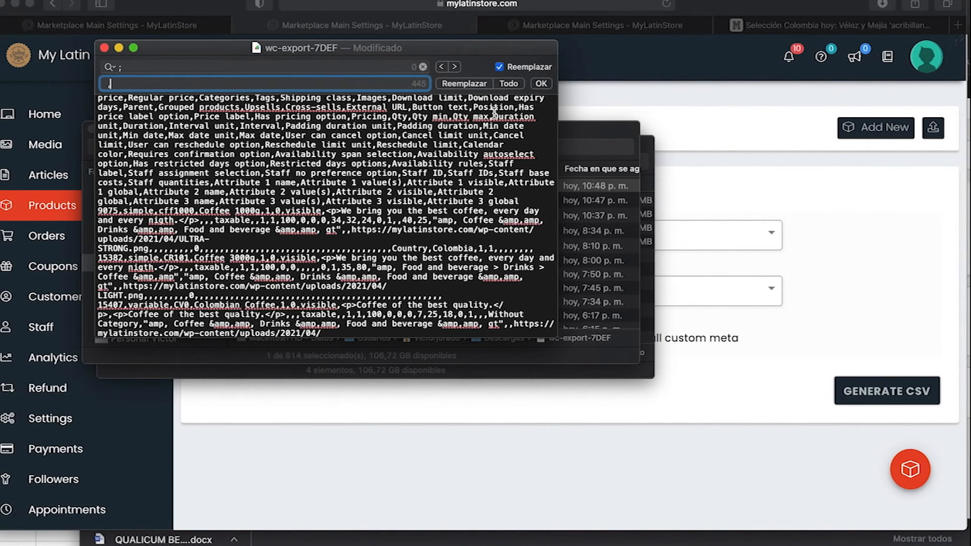
# - Save the edited CSV, close its window and return to the MyLatinStore page in the browser
pyautogui.press('super+s')
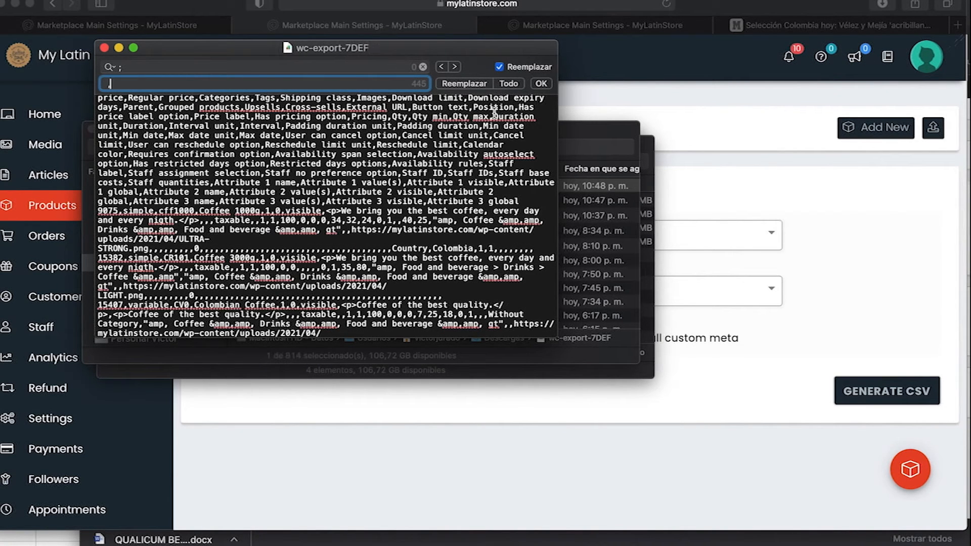
pyautogui.click(105, 48)
pyautogui.click(386, 122)
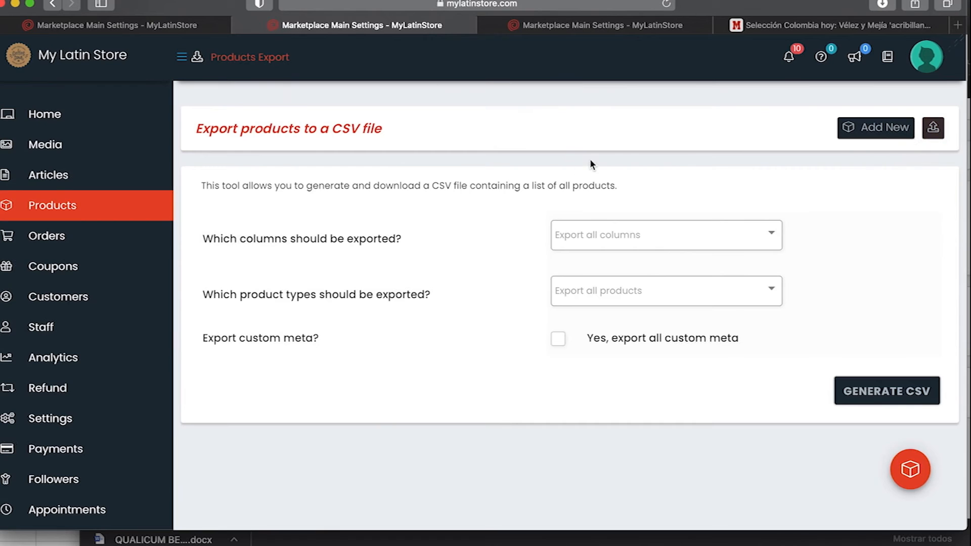
# - Start a product import in the store with the wc-export-7DEF CSV file and continue to column mapping
pyautogui.click(80, 207)
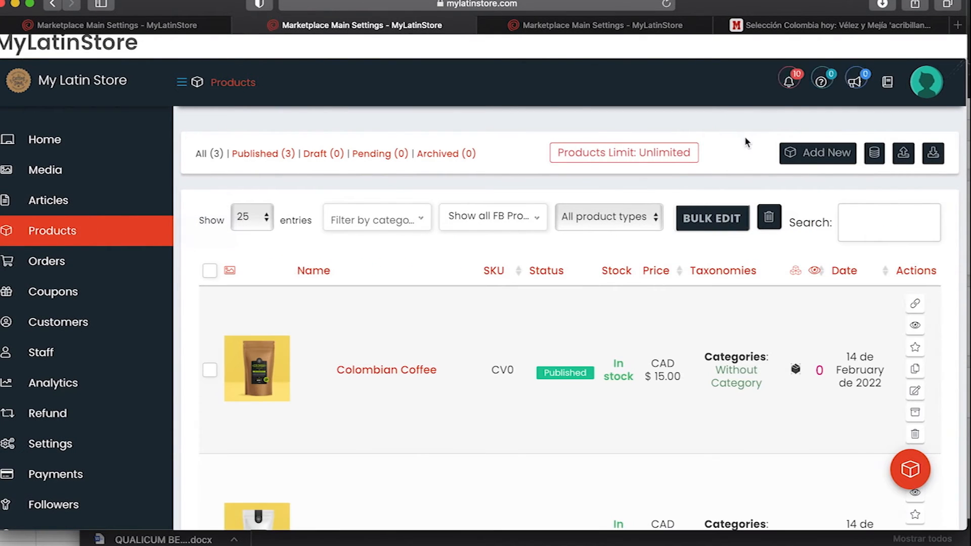
pyautogui.click(903, 153)
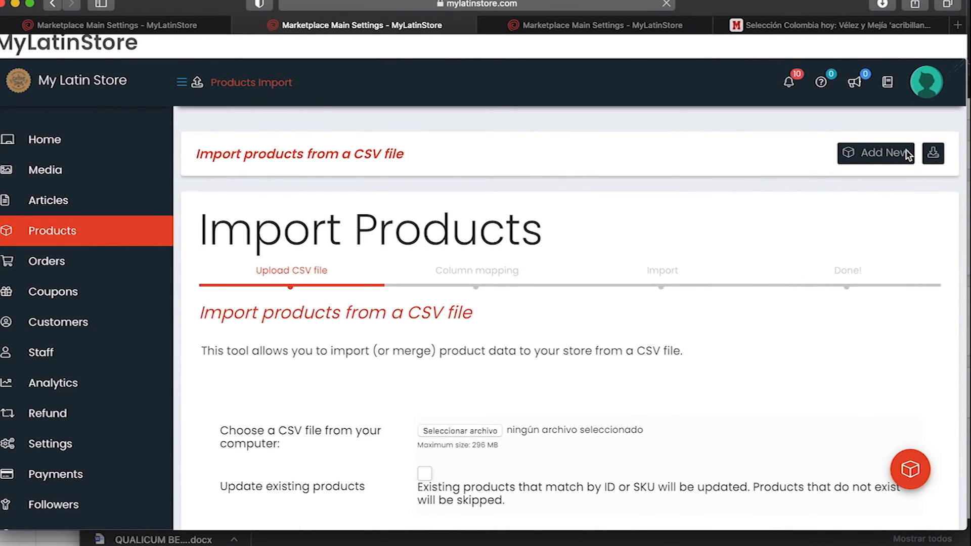
pyautogui.scroll(-4, 466, 301)
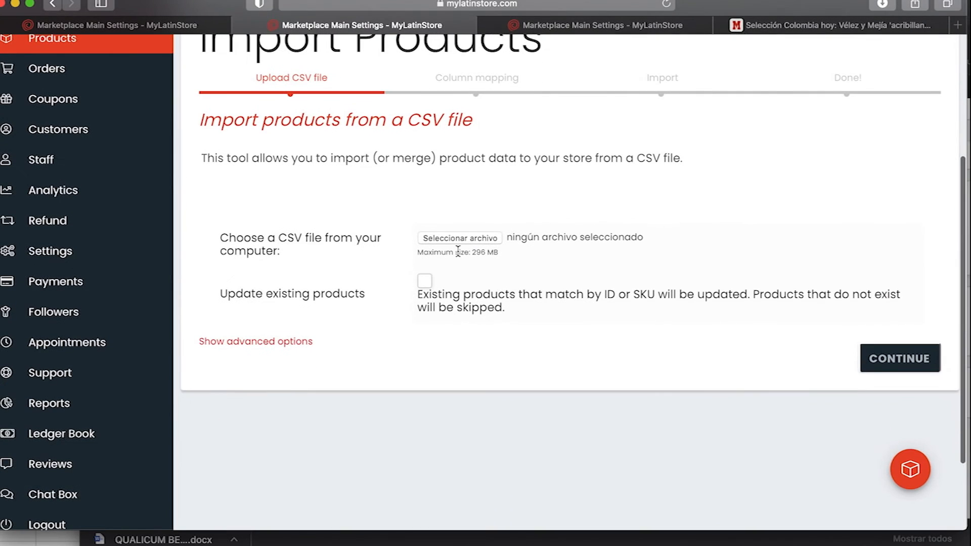
pyautogui.click(457, 235)
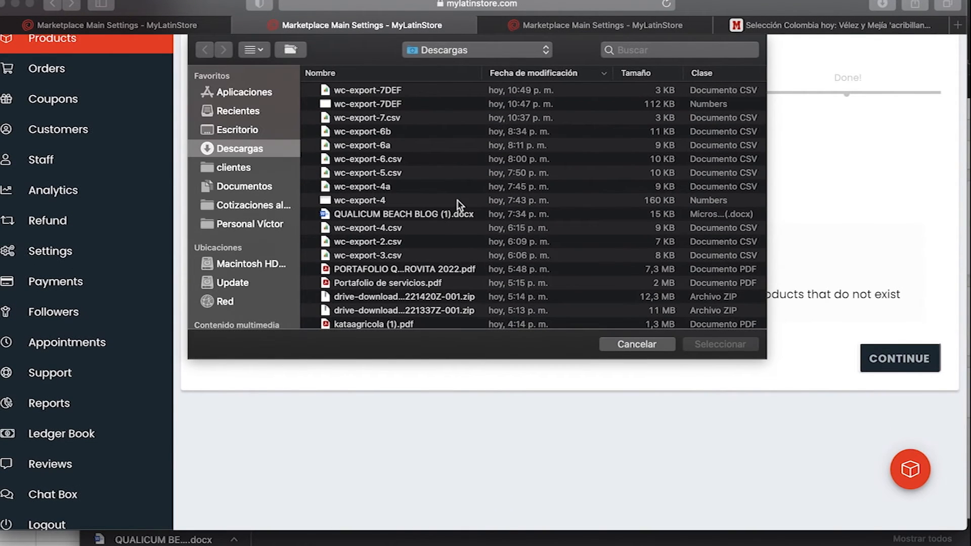
pyautogui.doubleClick(389, 90)
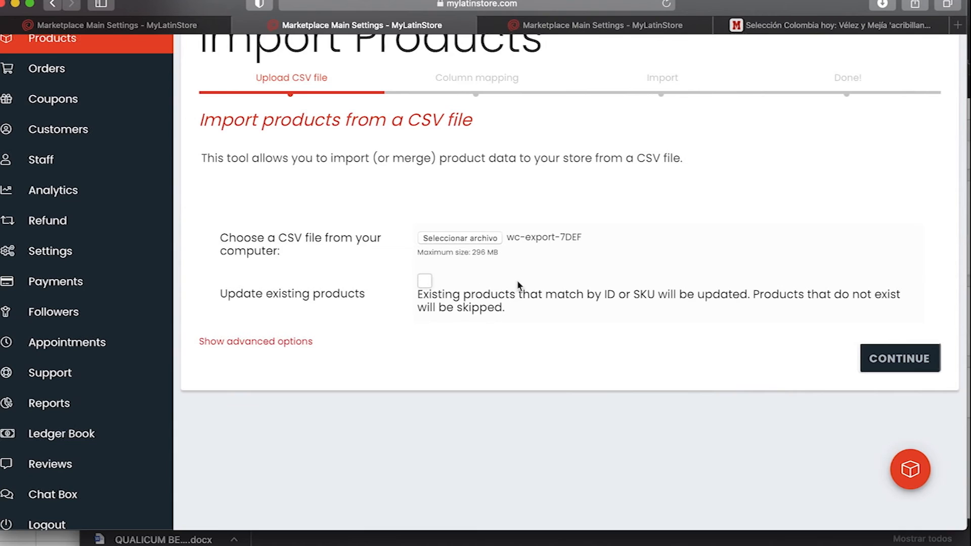
pyautogui.click(906, 359)
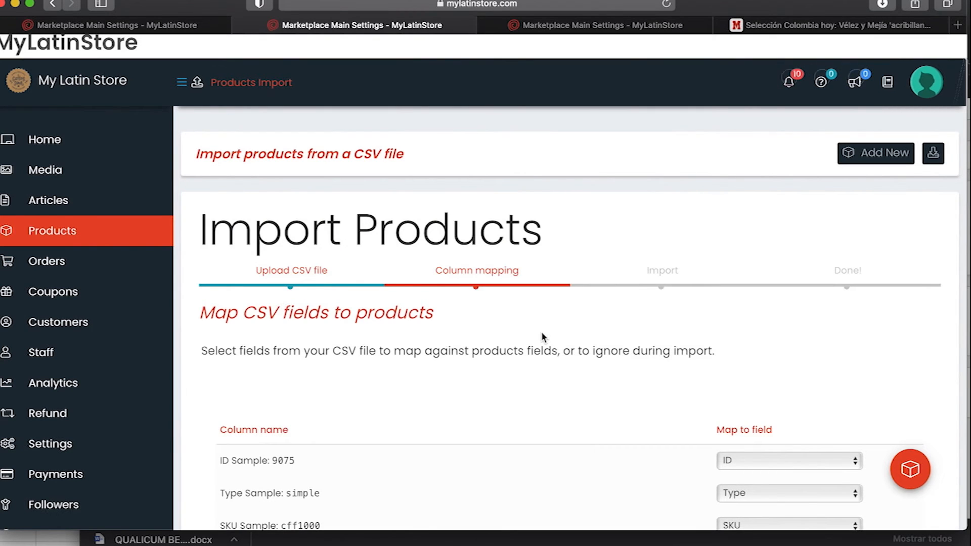
# - Review how the CSV columns map to product fields, from ID through stock, dimensions and booking options, comparing the sample values
pyautogui.scroll(-5, 535, 389)
pyautogui.scroll(-3, 534, 387)
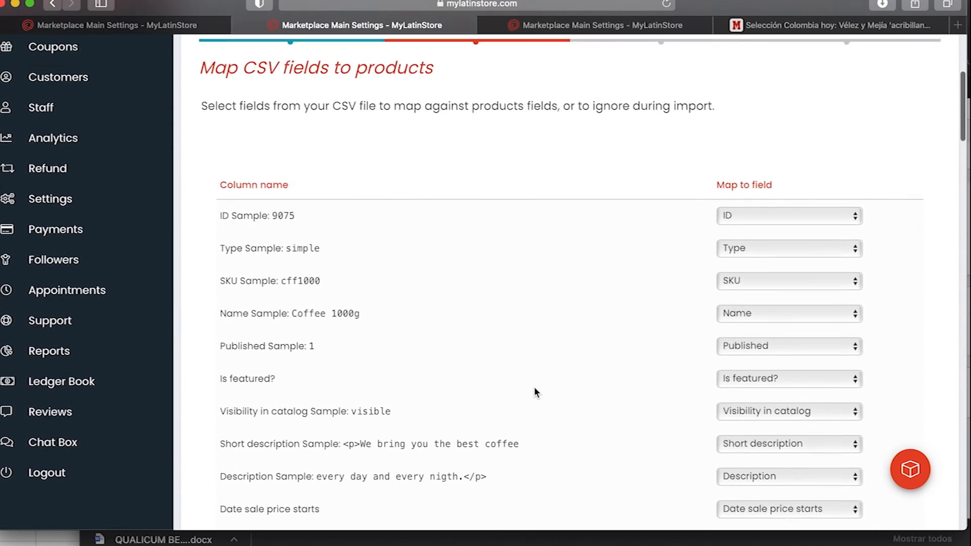
pyautogui.scroll(2, 534, 386)
pyautogui.scroll(-1, 533, 387)
pyautogui.scroll(-5, 535, 393)
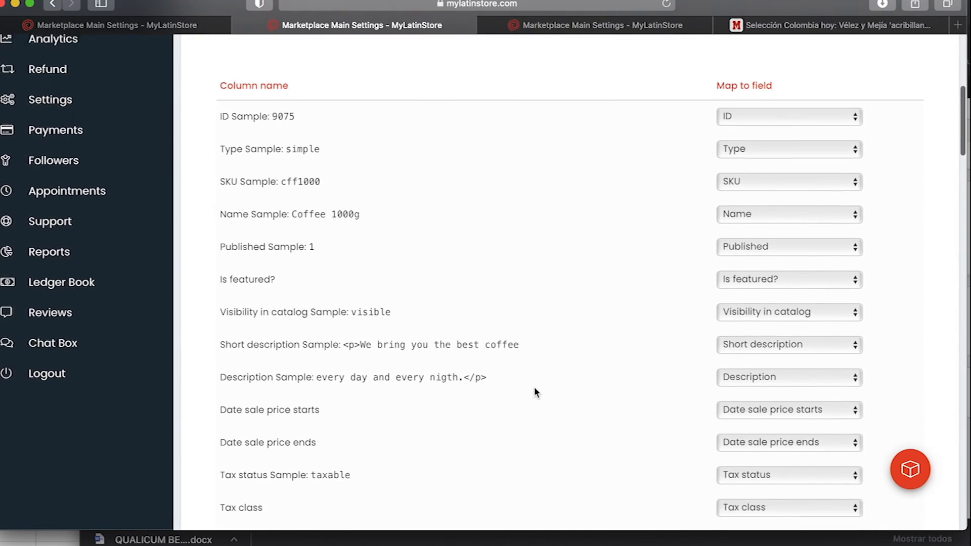
pyautogui.scroll(-5, 534, 389)
pyautogui.scroll(7, 534, 389)
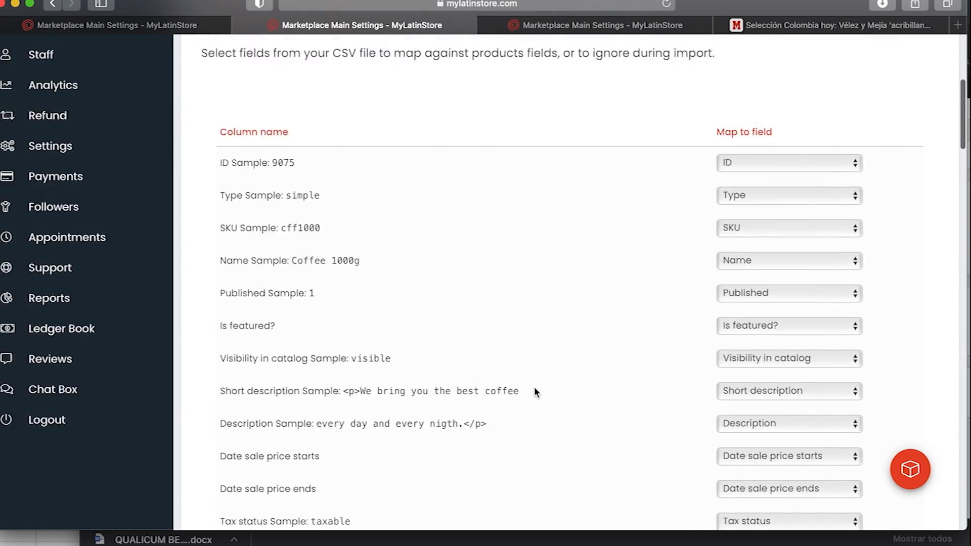
pyautogui.scroll(3, 535, 392)
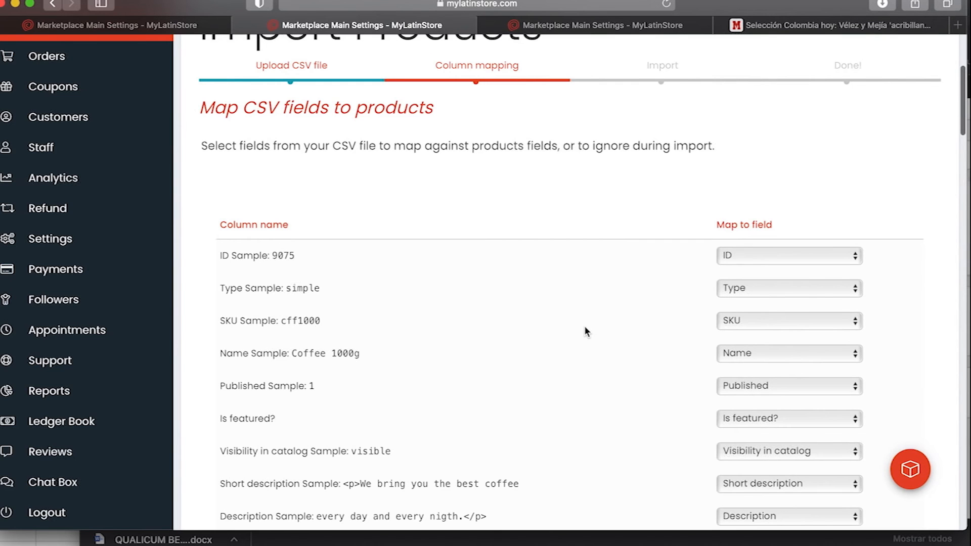
pyautogui.scroll(-10, 584, 331)
pyautogui.scroll(-3, 585, 332)
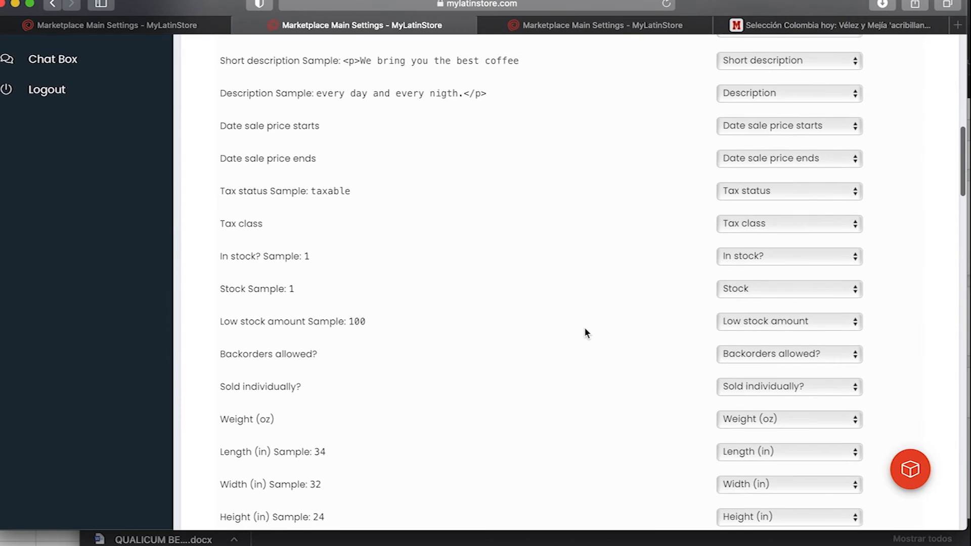
pyautogui.scroll(-1, 584, 326)
pyautogui.scroll(2, 584, 327)
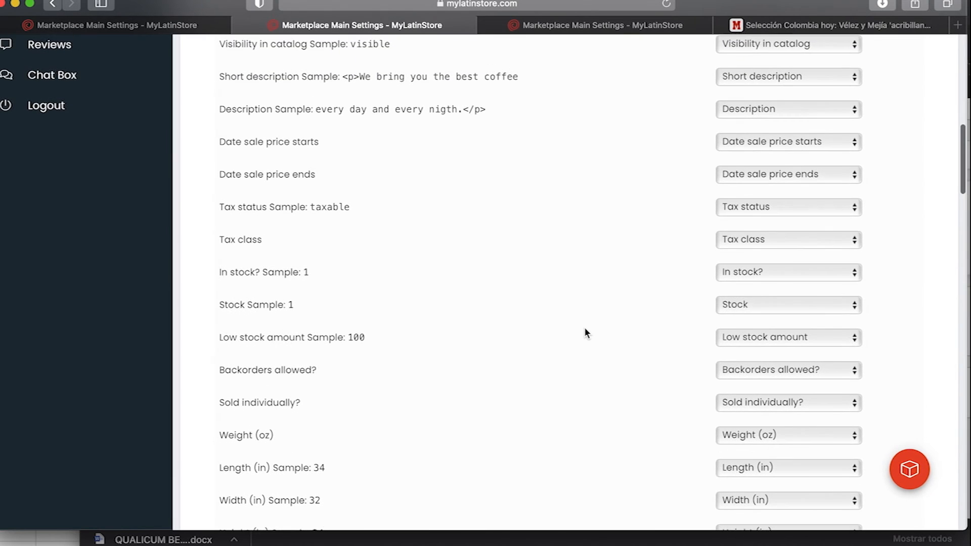
pyautogui.scroll(6, 585, 333)
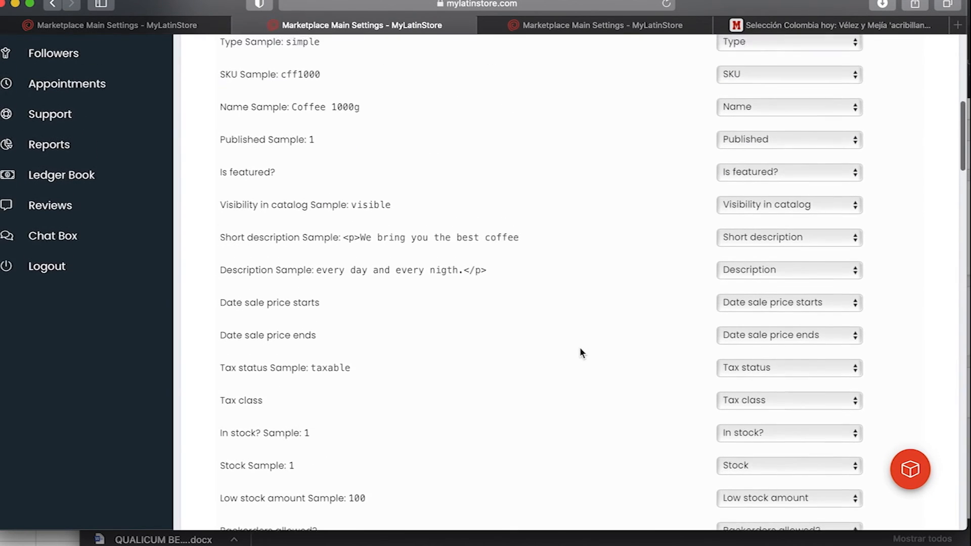
pyautogui.scroll(5, 579, 354)
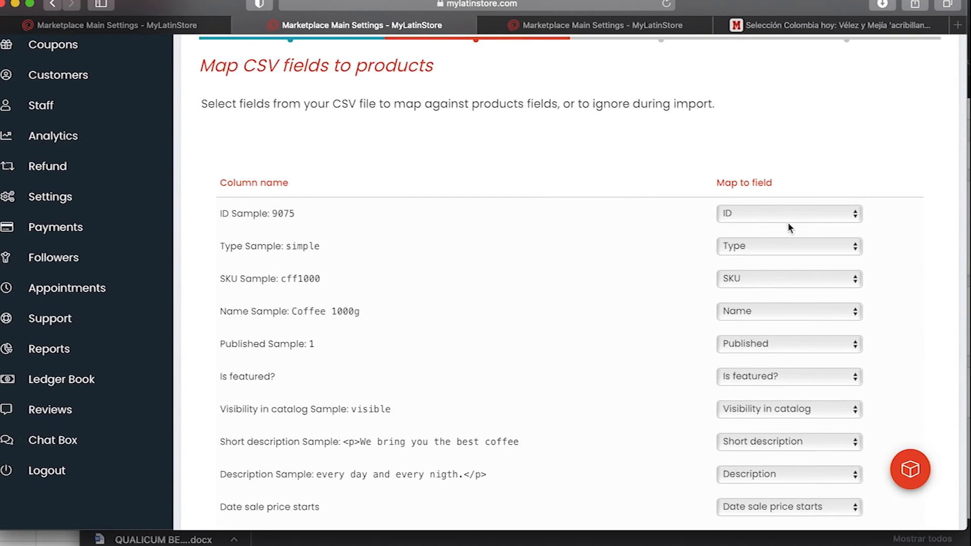
pyautogui.scroll(-18, 778, 340)
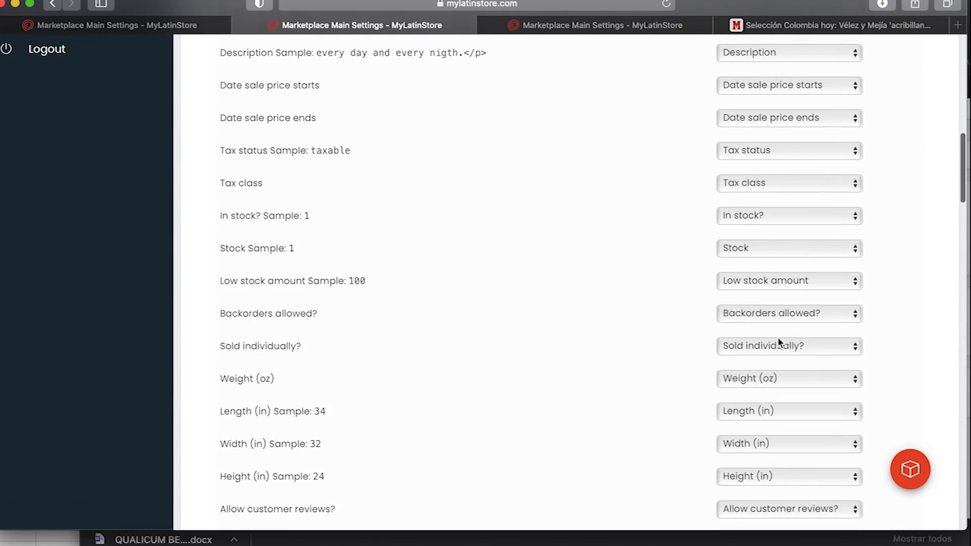
pyautogui.scroll(-10, 777, 337)
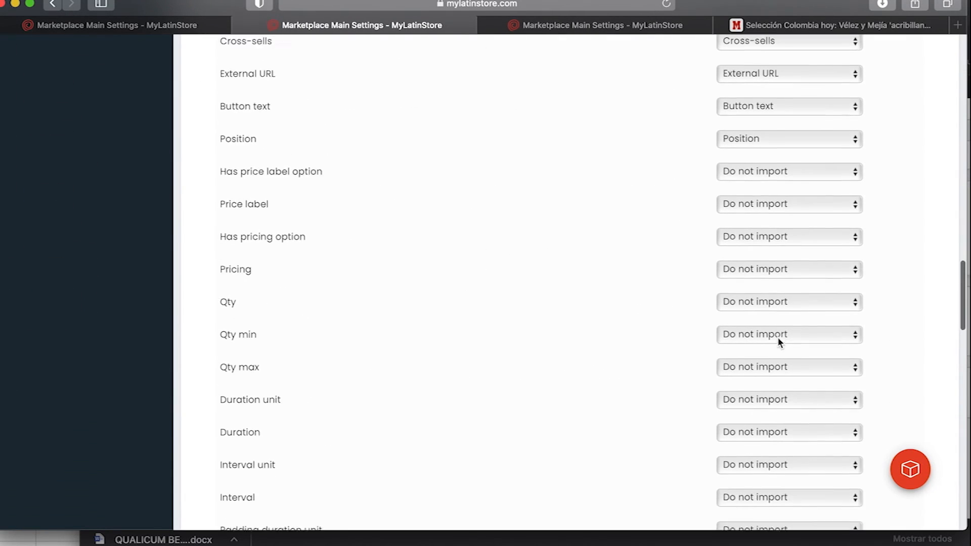
pyautogui.scroll(-10, 777, 338)
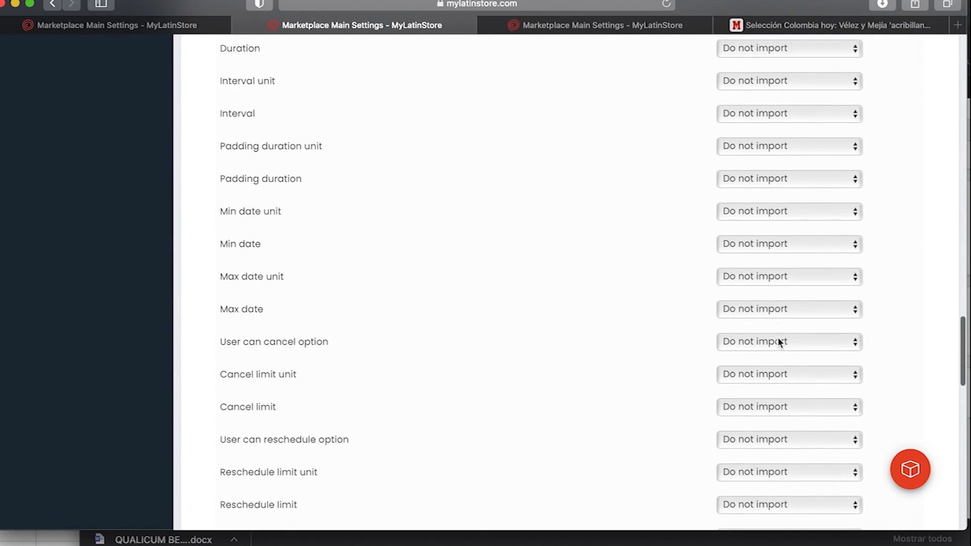
pyautogui.scroll(20, 778, 337)
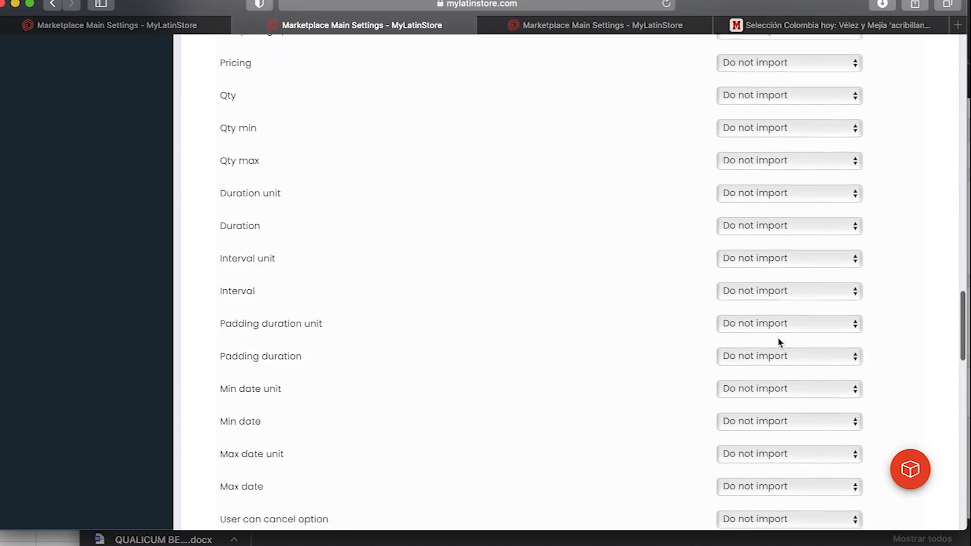
pyautogui.scroll(10, 778, 347)
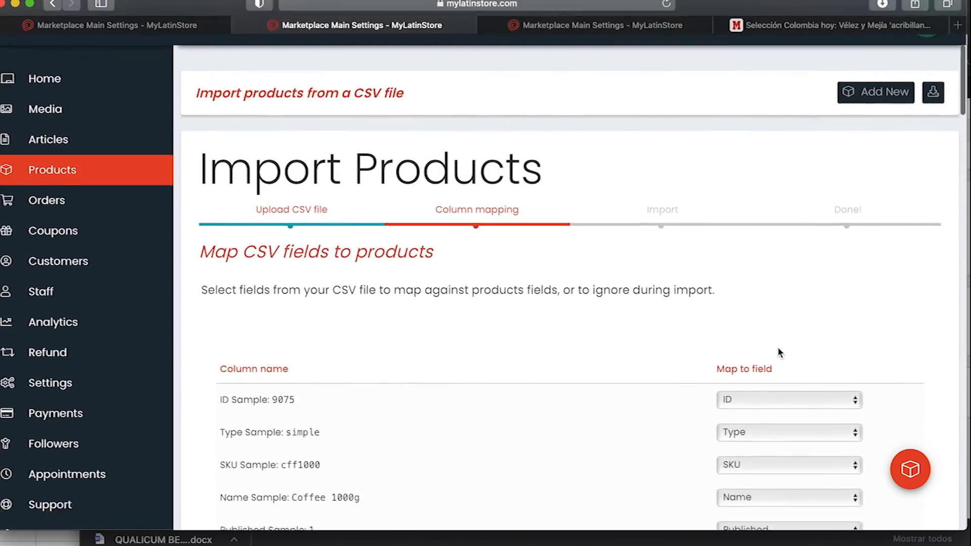
# - Check the remaining mappings through the Attribute 3 fields and run the importer with the proposed column mapping
pyautogui.scroll(-4, 778, 347)
pyautogui.scroll(-20, 778, 351)
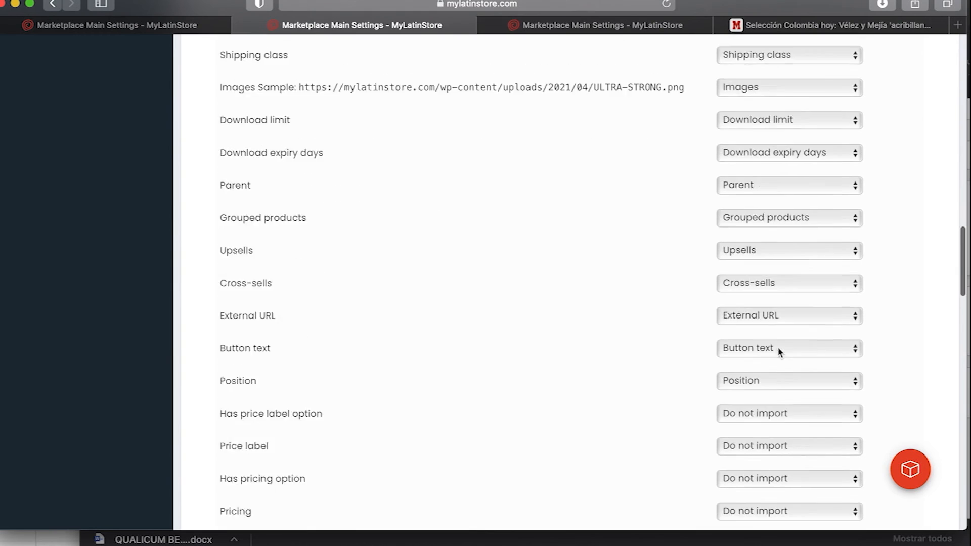
pyautogui.scroll(-17, 779, 351)
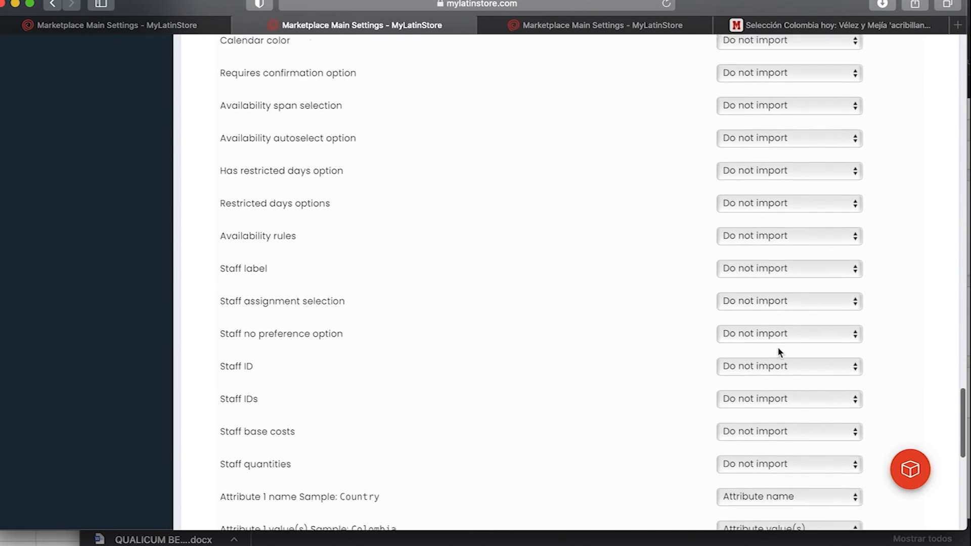
pyautogui.scroll(-2, 778, 349)
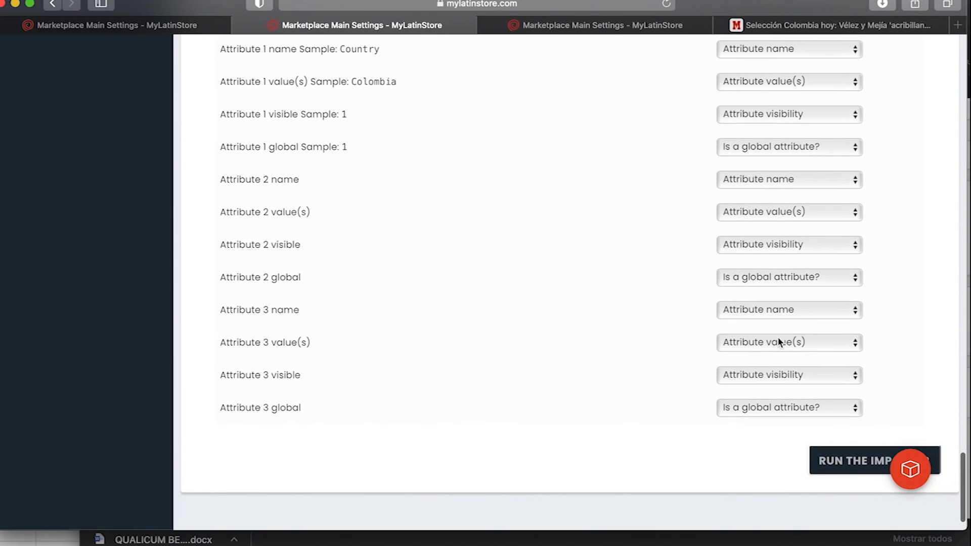
pyautogui.scroll(-2, 776, 450)
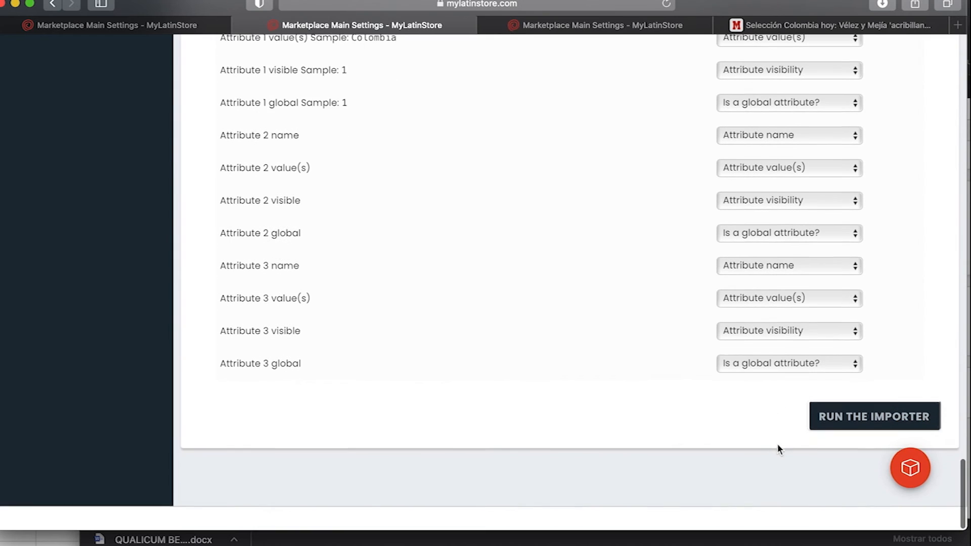
pyautogui.click(854, 423)
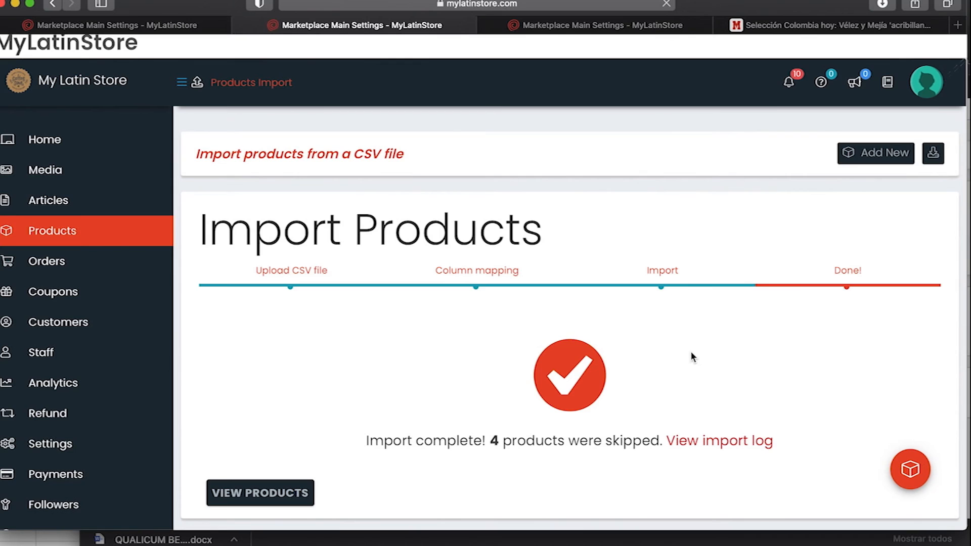
# - Open the import log and read the failure reason listed for each skipped product
pyautogui.scroll(-2, 692, 357)
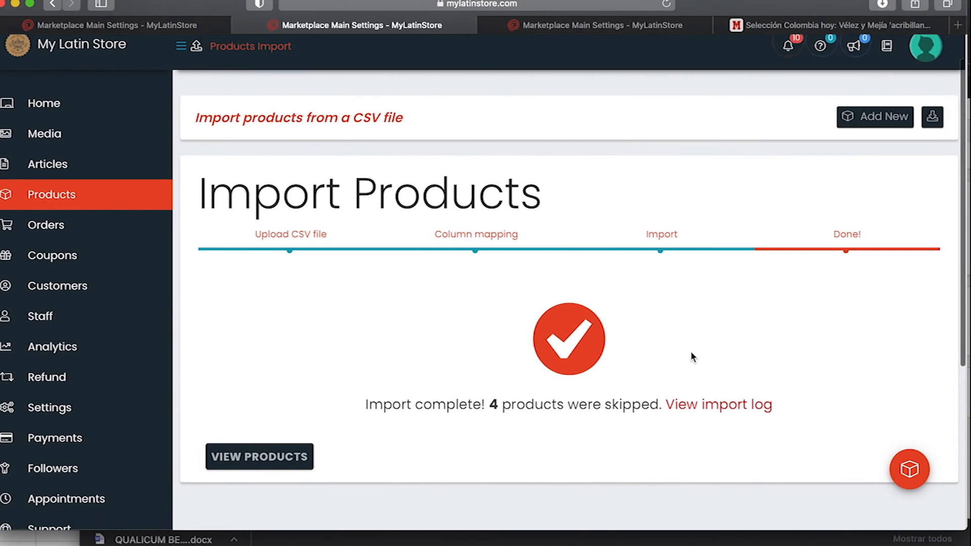
pyautogui.scroll(-2, 692, 357)
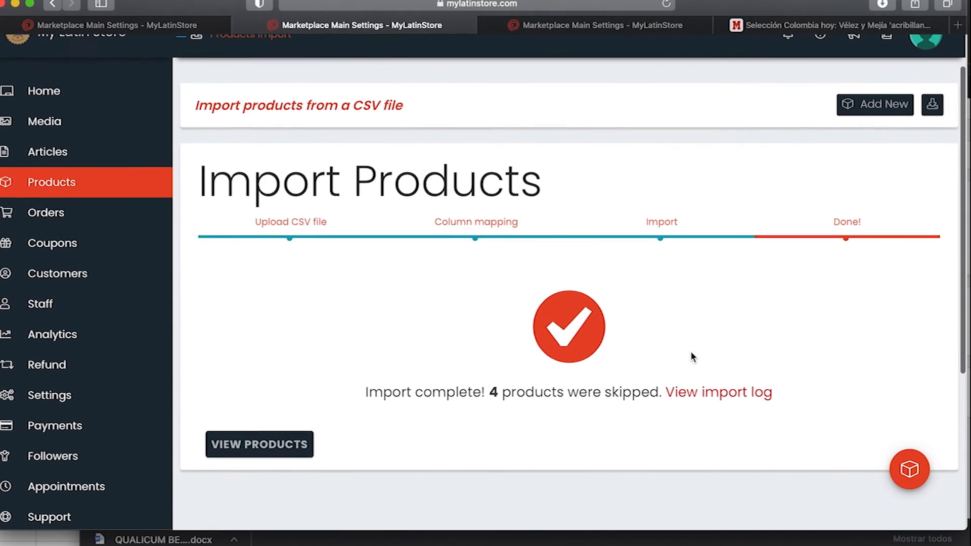
pyautogui.scroll(-3, 692, 357)
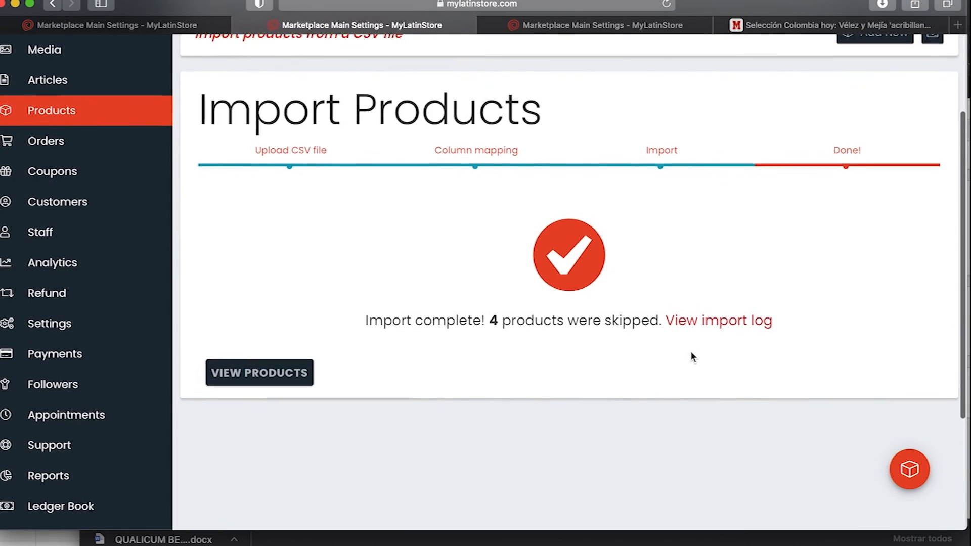
pyautogui.click(700, 313)
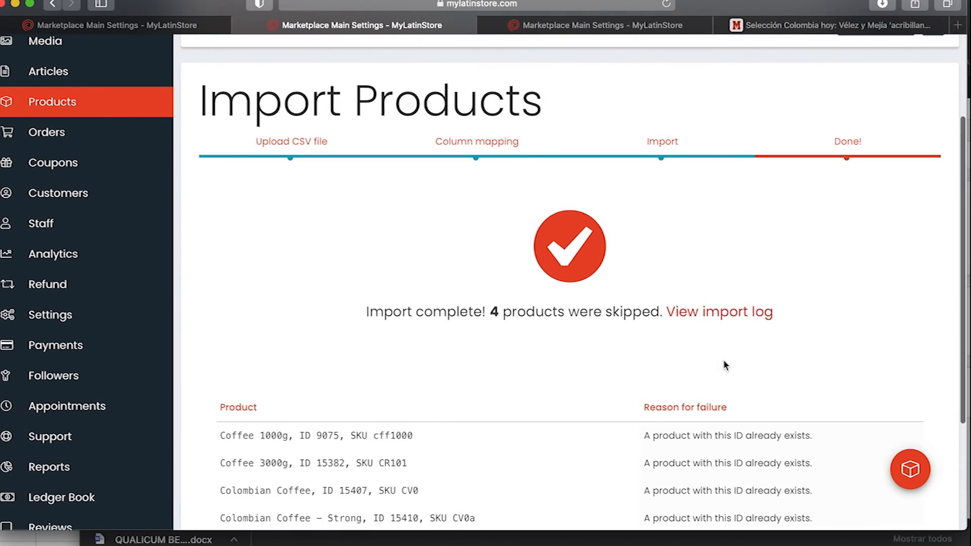
pyautogui.scroll(-5, 724, 362)
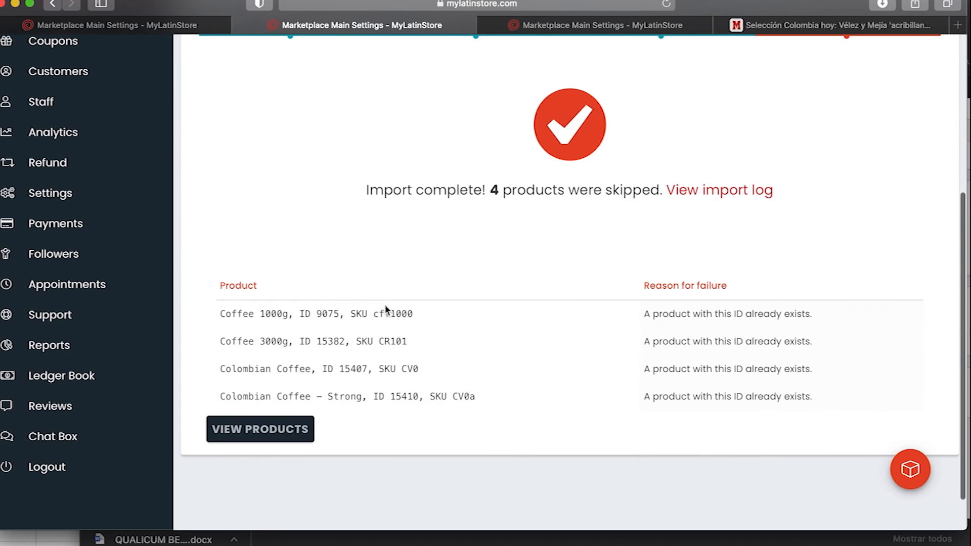
# - Open the store's product list from the import results and examine the names, SKUs, prices and categories of all listed products
pyautogui.click(301, 434)
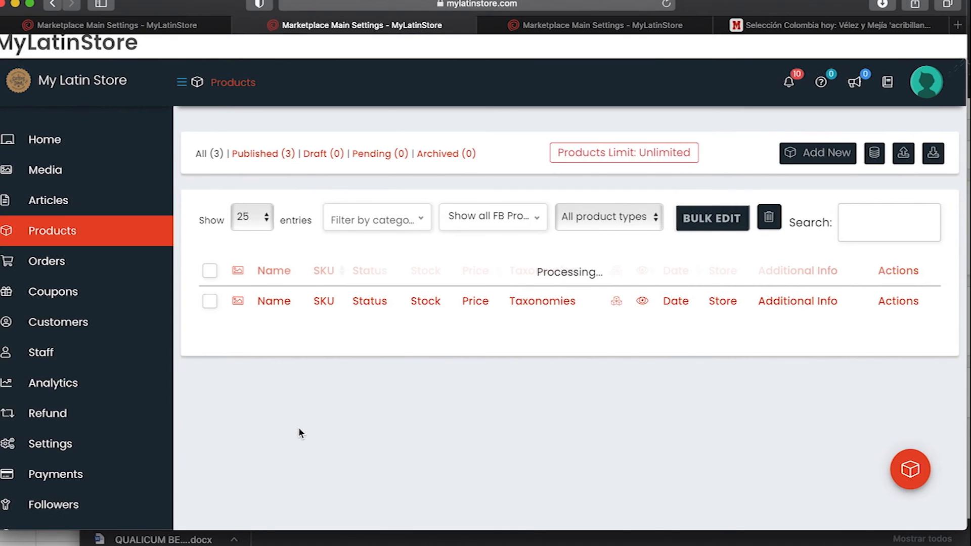
pyautogui.scroll(-3, 298, 429)
pyautogui.scroll(-10, 299, 432)
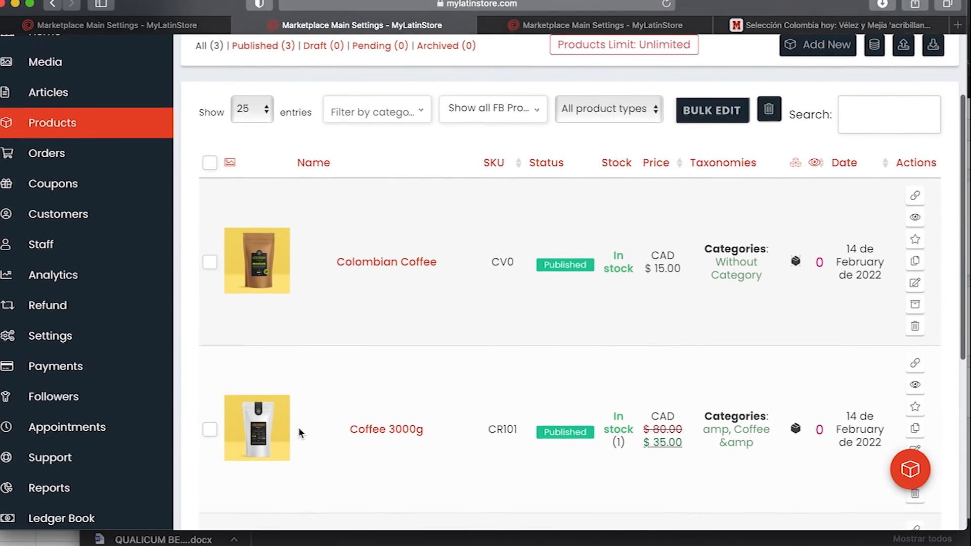
pyautogui.scroll(9, 299, 432)
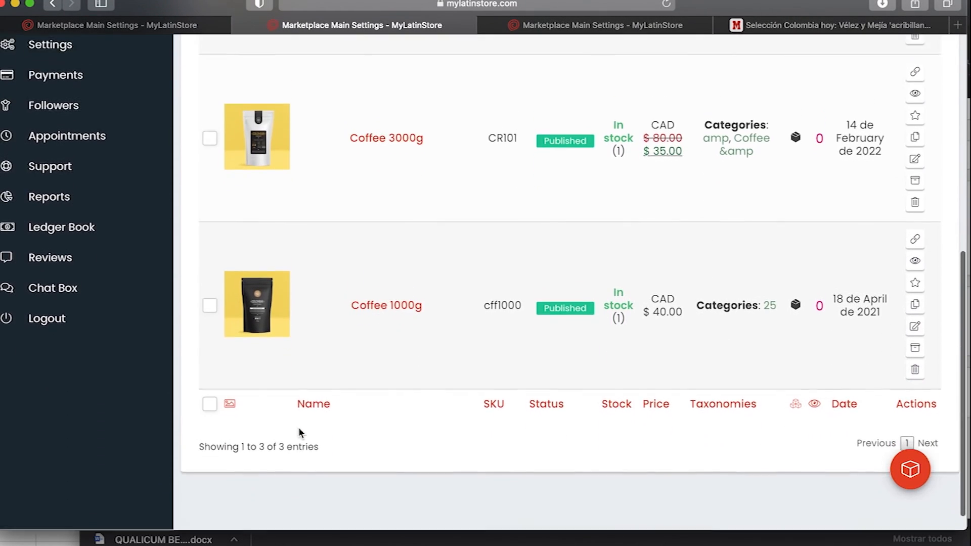
pyautogui.scroll(-4, 300, 432)
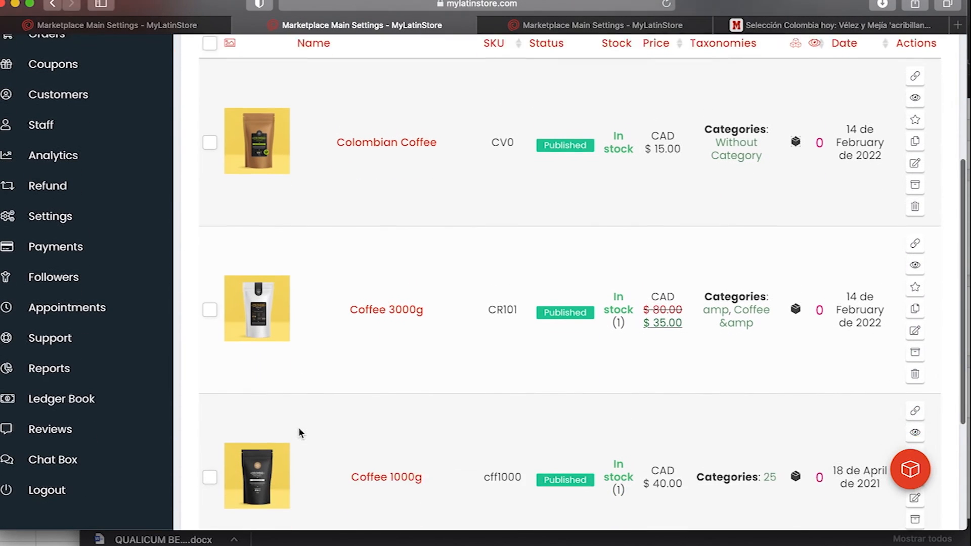
pyautogui.scroll(-1, 299, 432)
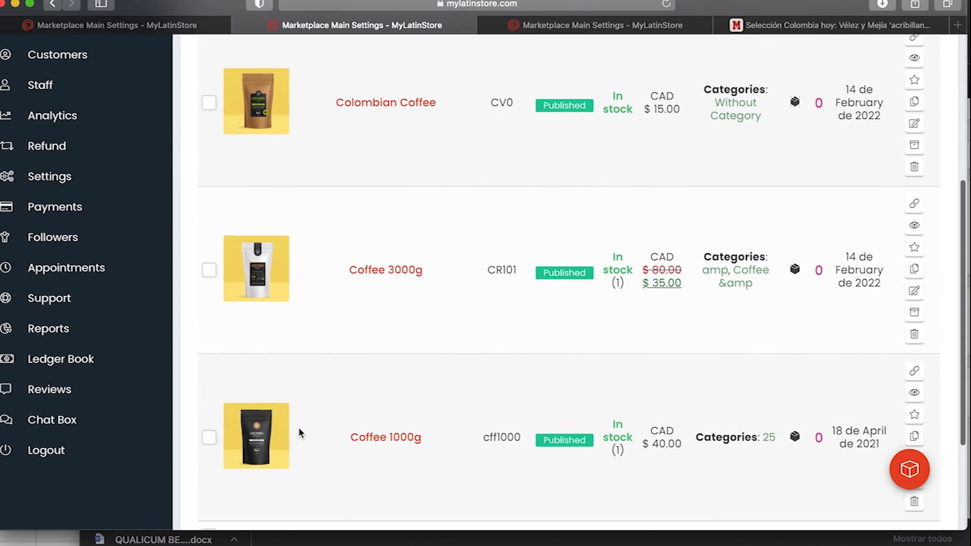
pyautogui.scroll(-3, 299, 433)
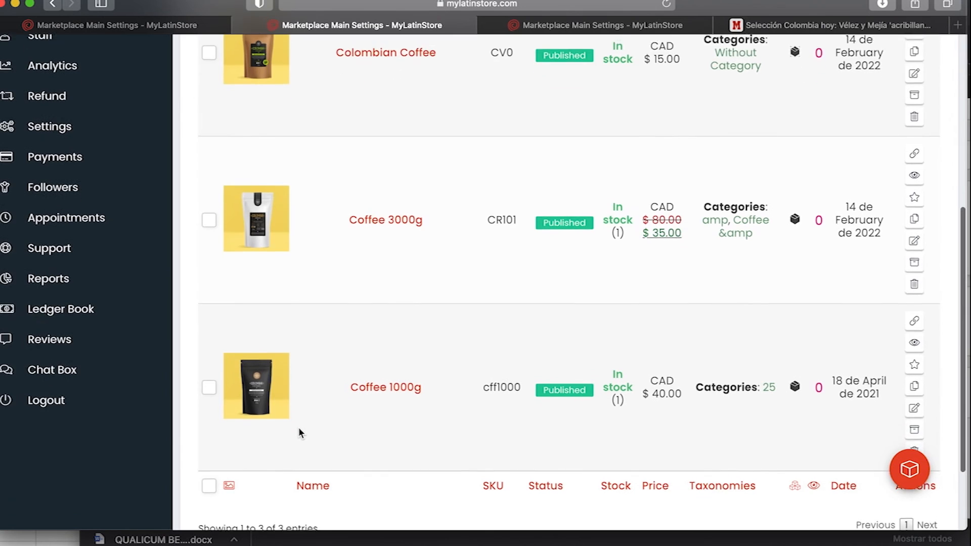
pyautogui.scroll(7, 300, 432)
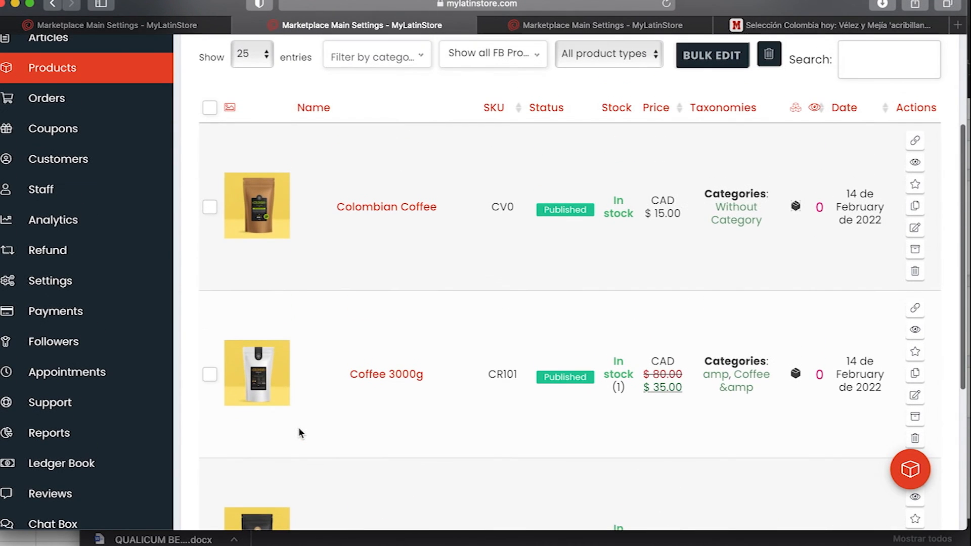
pyautogui.scroll(6, 299, 432)
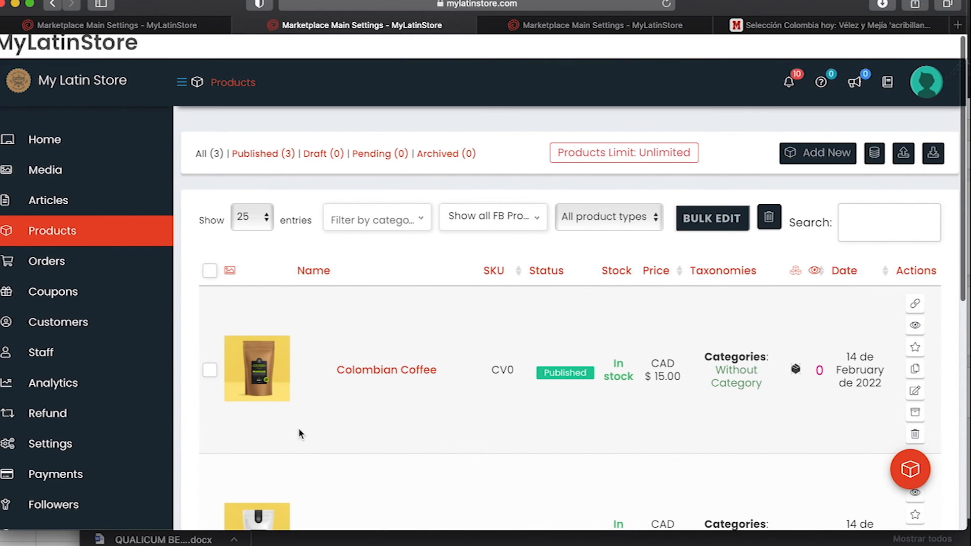
pyautogui.scroll(-6, 299, 430)
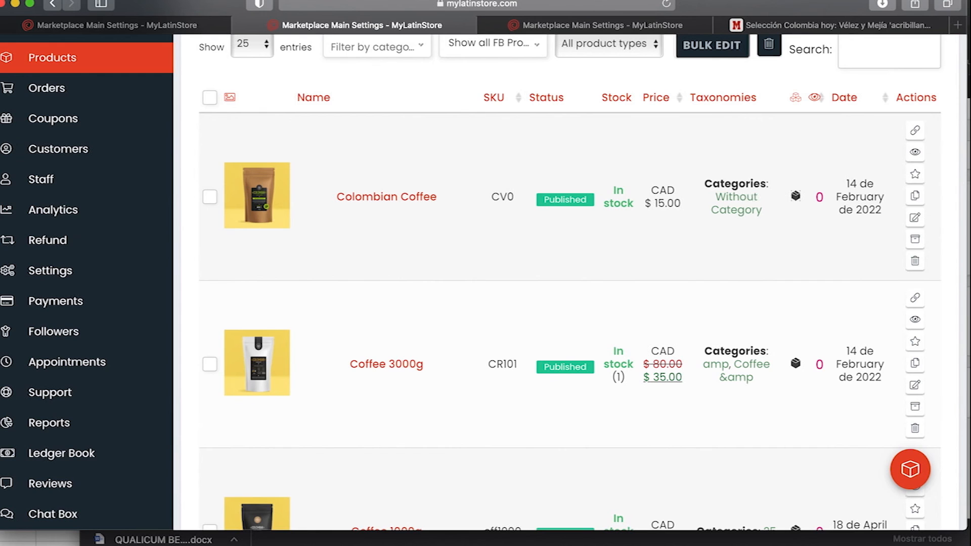
# - Open the wc-export-7DEF Numbers spreadsheet from the Descargas folder, check its product names, and return to the store's product list in the browser
pyautogui.click(81, 543)
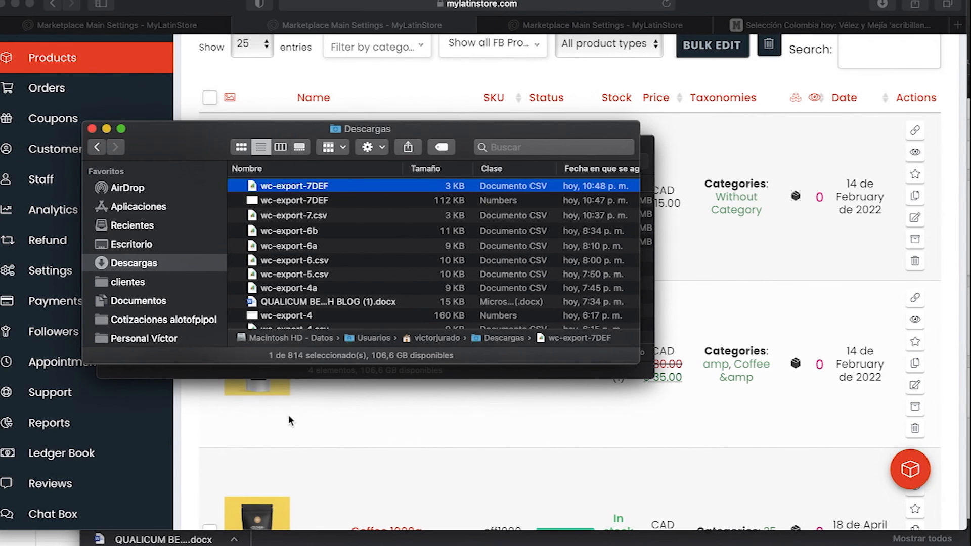
pyautogui.doubleClick(305, 201)
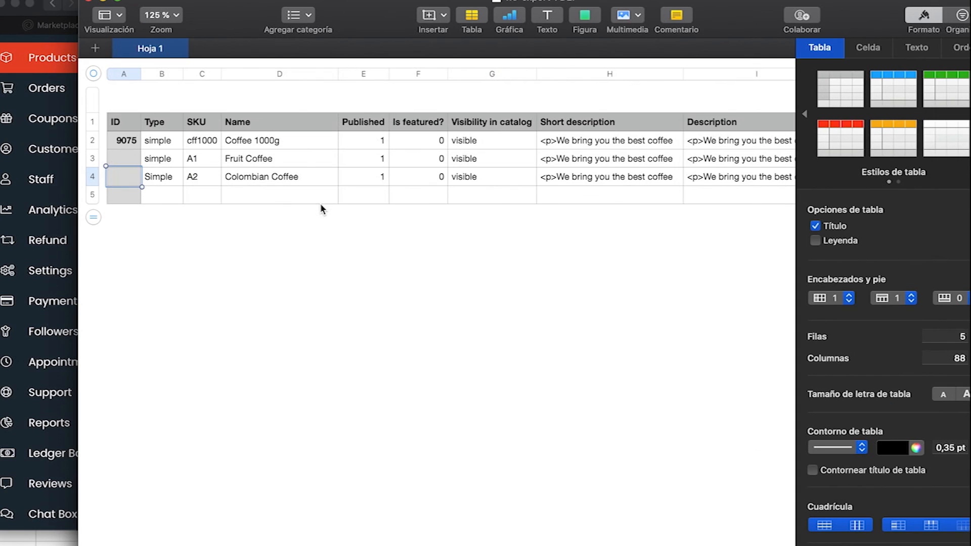
pyautogui.click(269, 141)
pyautogui.click(261, 179)
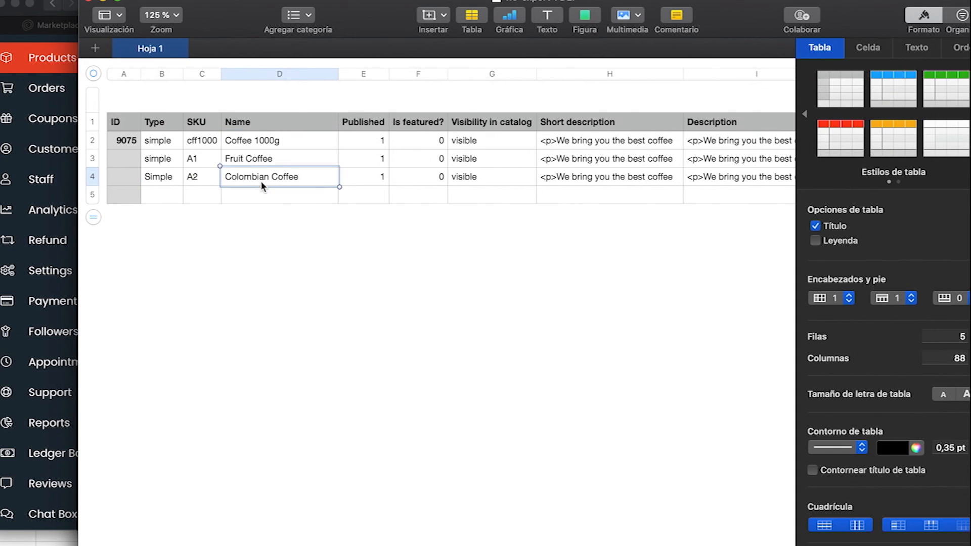
pyautogui.click(103, 2)
pyautogui.click(453, 95)
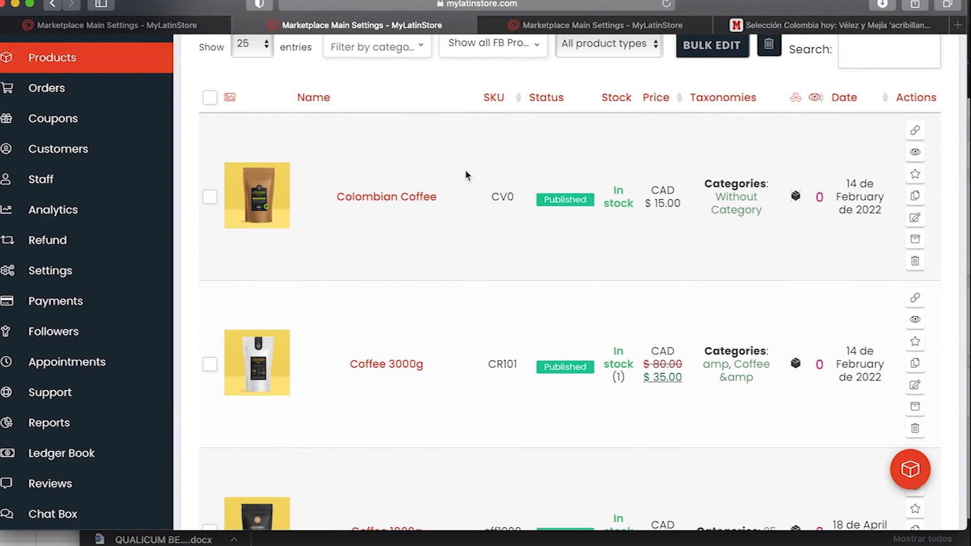
# - Open the Colombian Coffee product for editing and check its short description, description and available categories
pyautogui.scroll(-5, 442, 260)
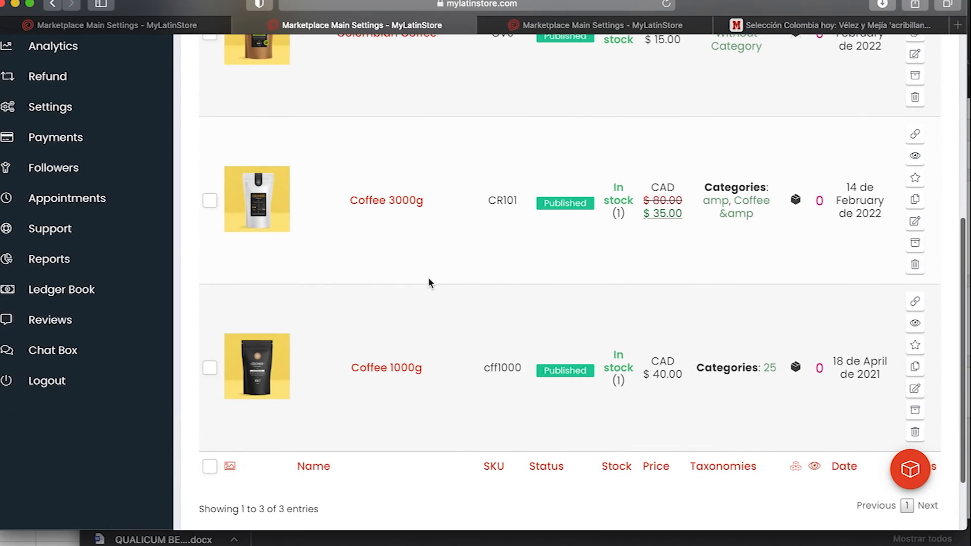
pyautogui.scroll(2, 429, 281)
pyautogui.scroll(1, 429, 282)
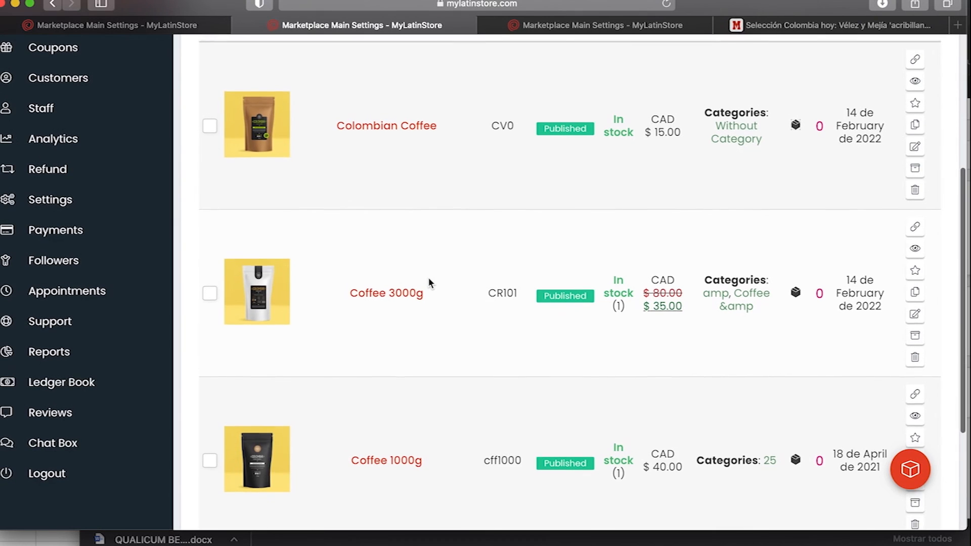
pyautogui.scroll(1, 430, 283)
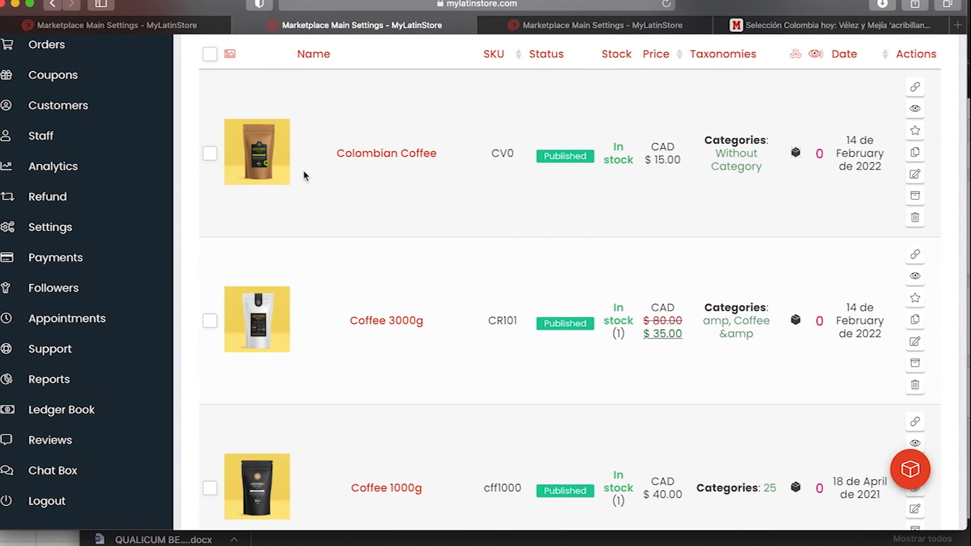
pyautogui.click(274, 165)
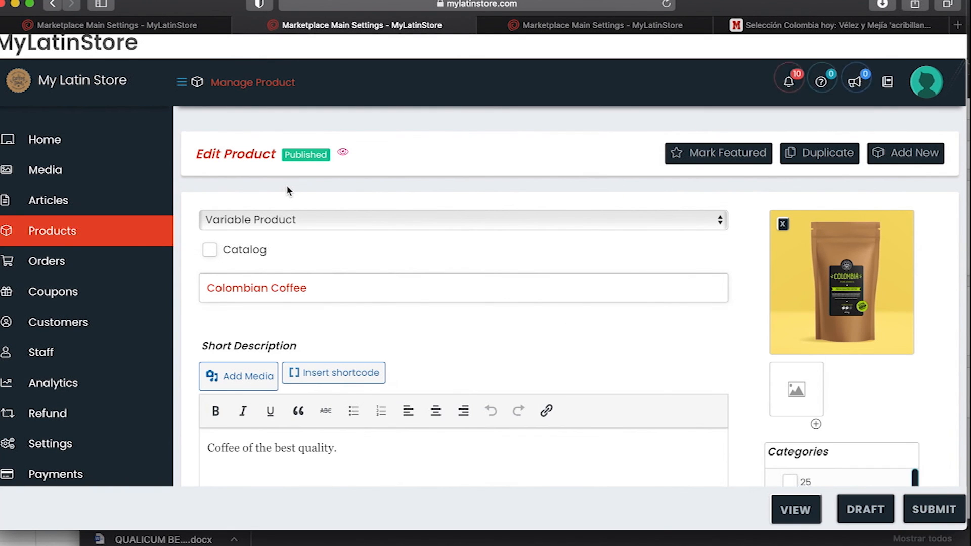
pyautogui.scroll(-3, 286, 190)
pyautogui.scroll(-1, 288, 192)
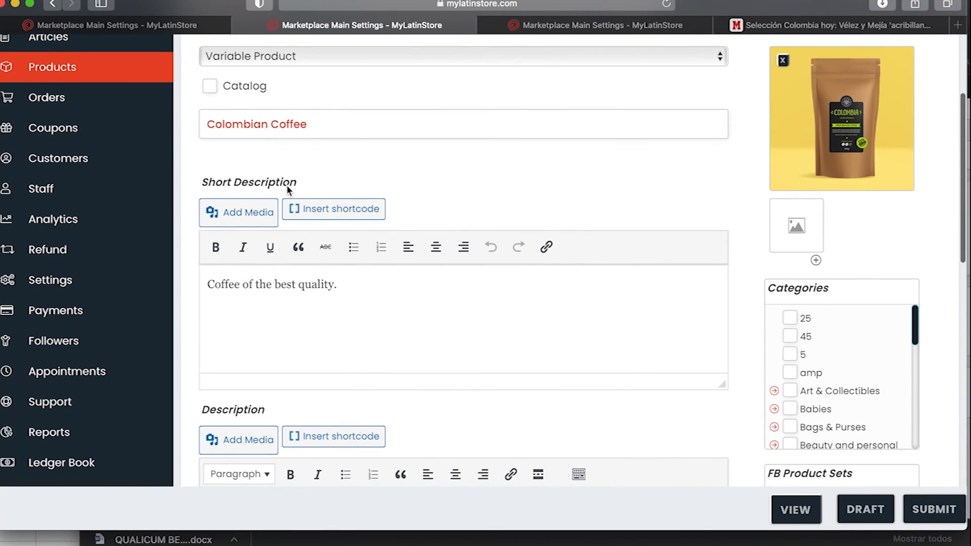
pyautogui.scroll(-2, 319, 216)
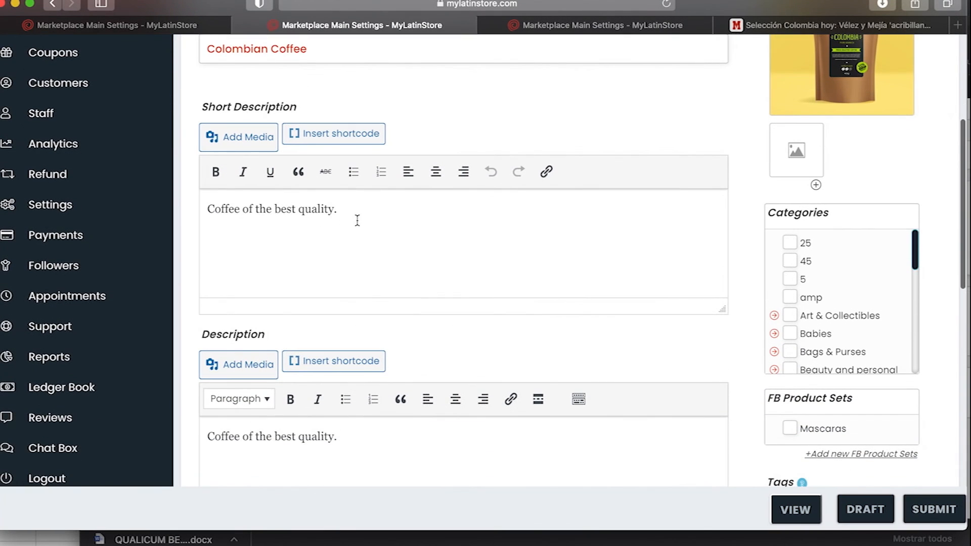
pyautogui.scroll(-5, 846, 298)
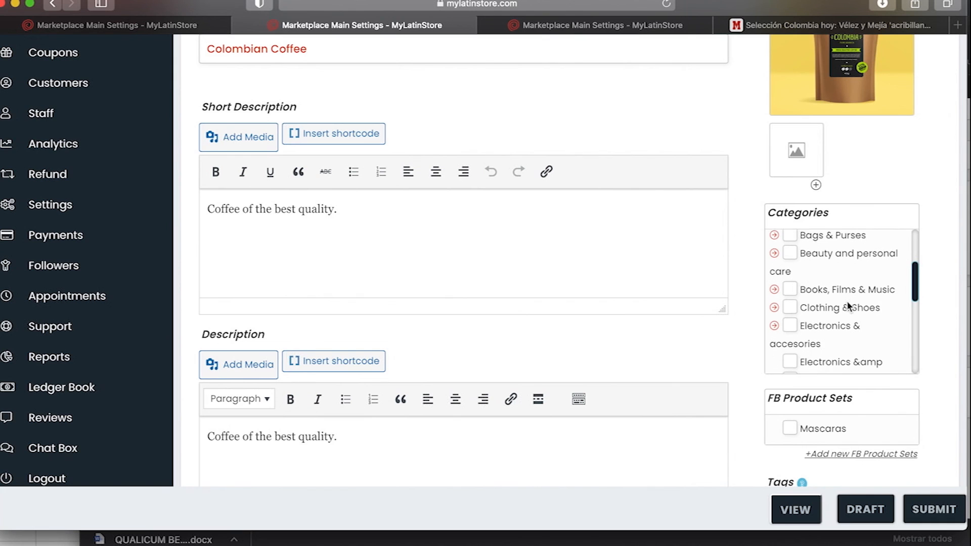
pyautogui.scroll(-2, 846, 301)
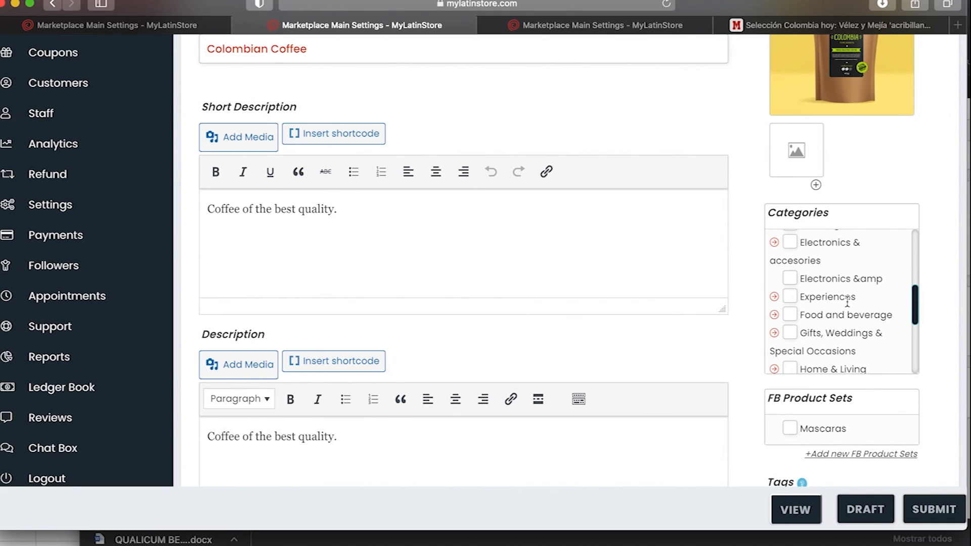
pyautogui.scroll(-1, 846, 301)
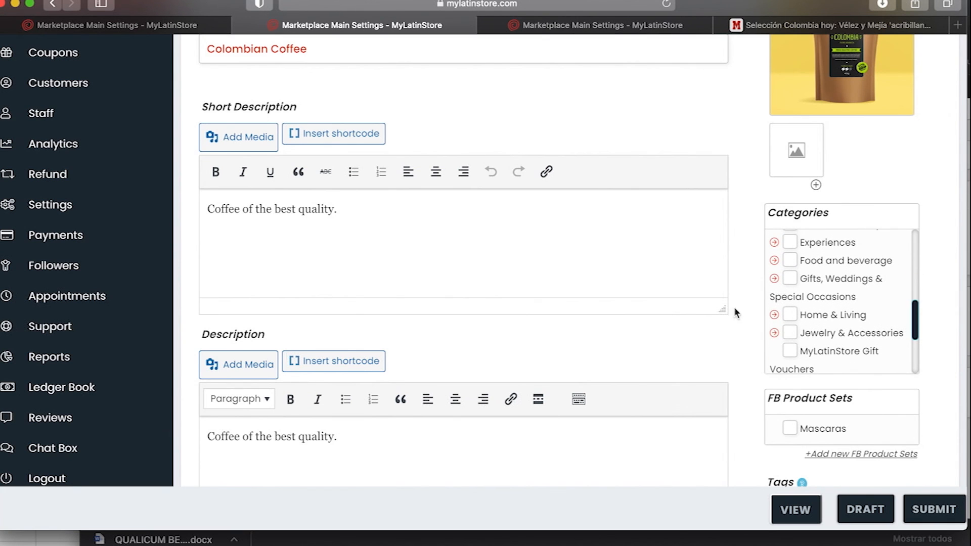
# - Check the Colombian Coffee product's tags and catalog visibility, and inspect its shipping weight, dimensions and processing time settings
pyautogui.scroll(-5, 517, 337)
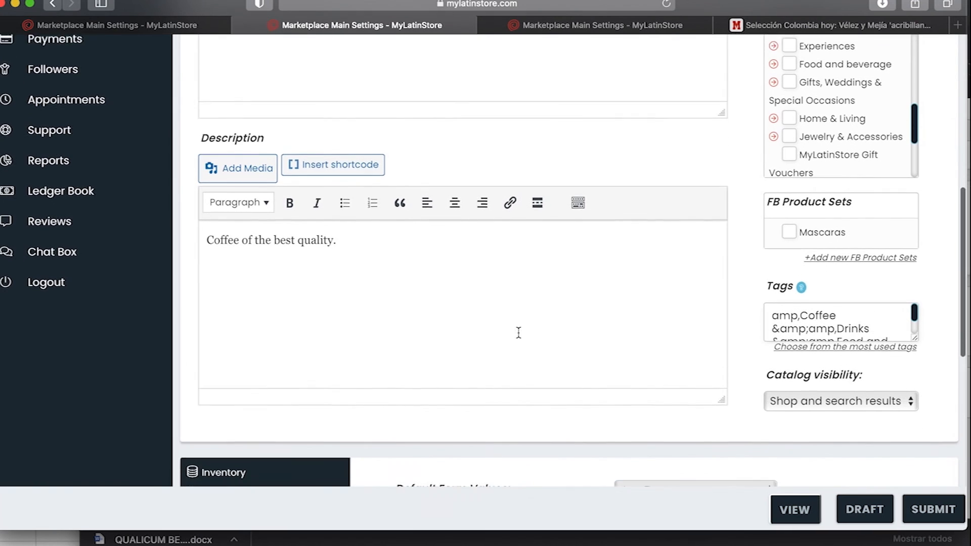
pyautogui.scroll(-4, 736, 307)
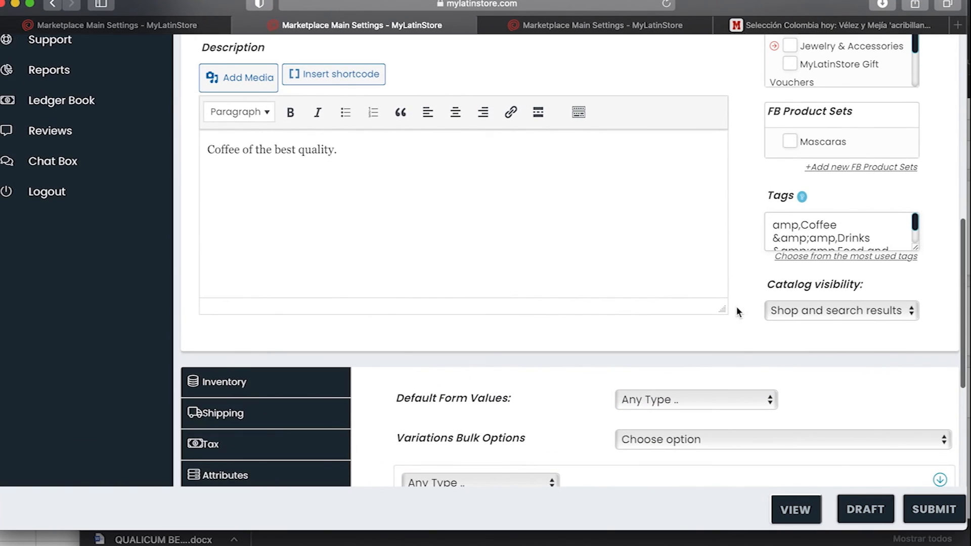
pyautogui.scroll(-2, 721, 283)
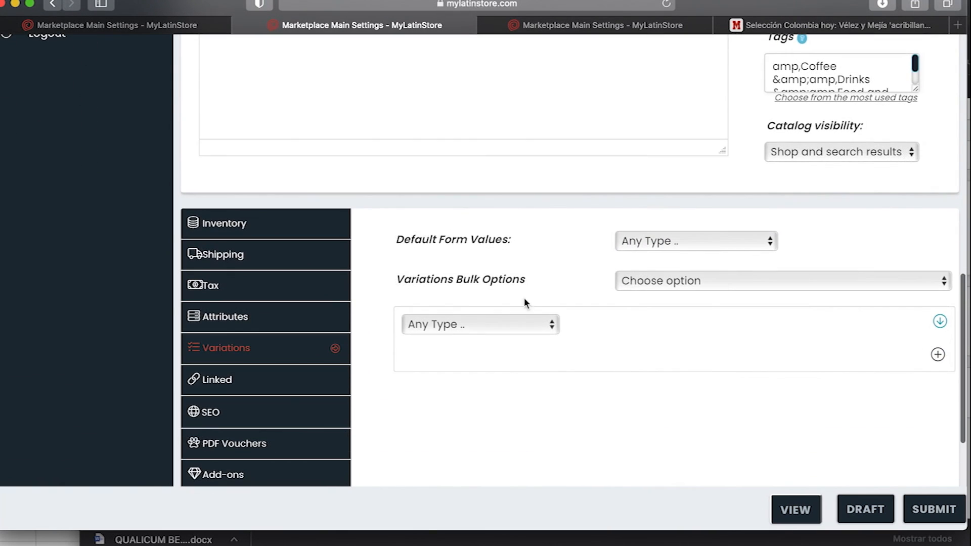
pyautogui.click(297, 239)
pyautogui.click(282, 267)
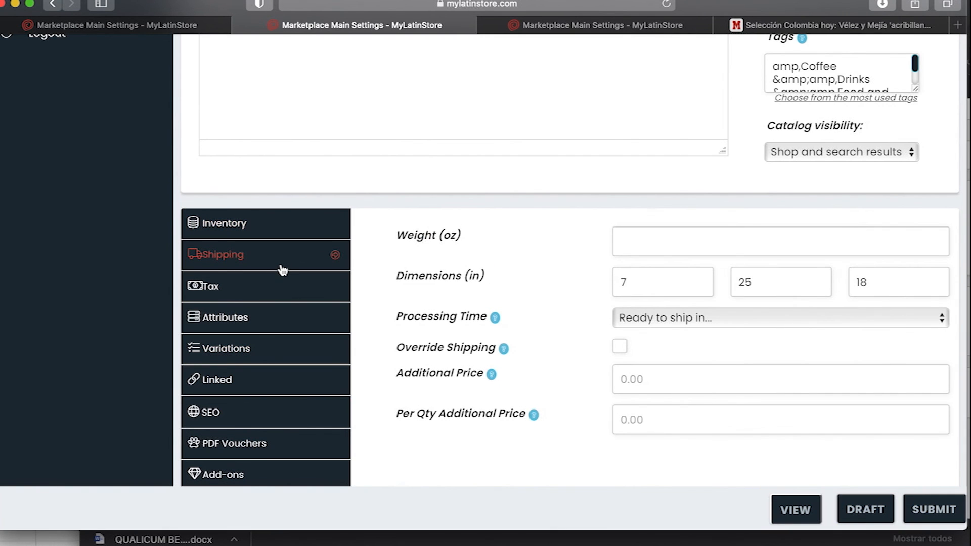
pyautogui.scroll(-4, 464, 273)
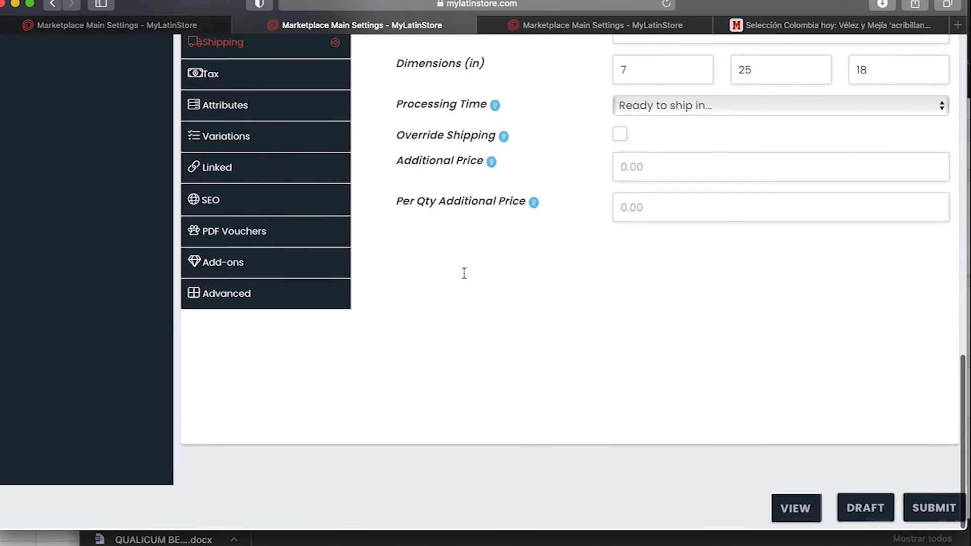
pyautogui.scroll(15, 464, 273)
pyautogui.scroll(3, 464, 273)
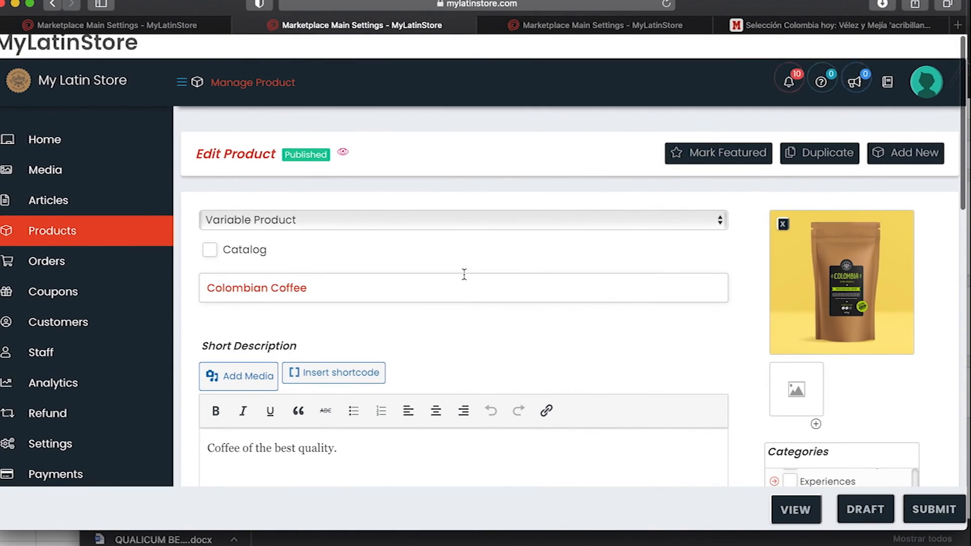
# - Return to the store's product list without changing Colombian Coffee and look over the listed products
pyautogui.click(53, 232)
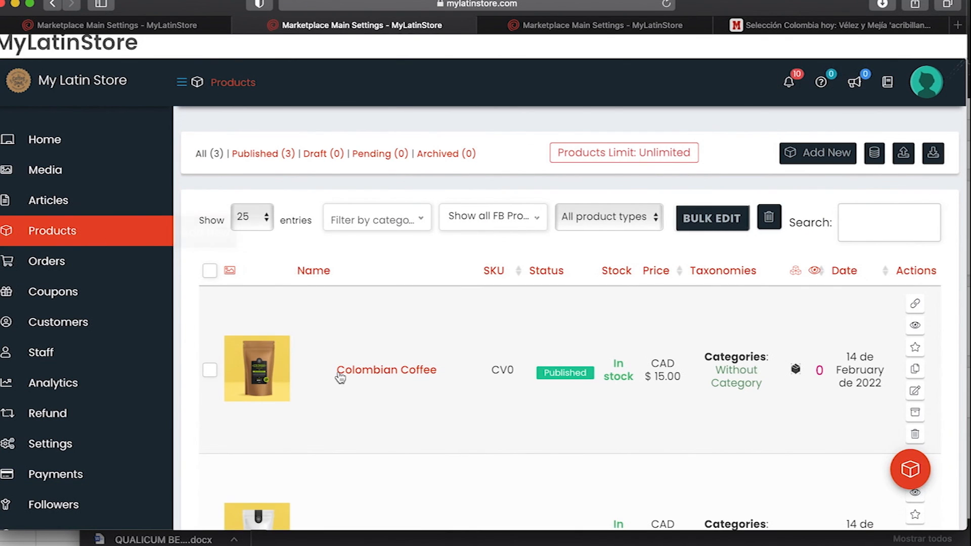
pyautogui.scroll(-2, 338, 384)
pyautogui.scroll(-6, 339, 388)
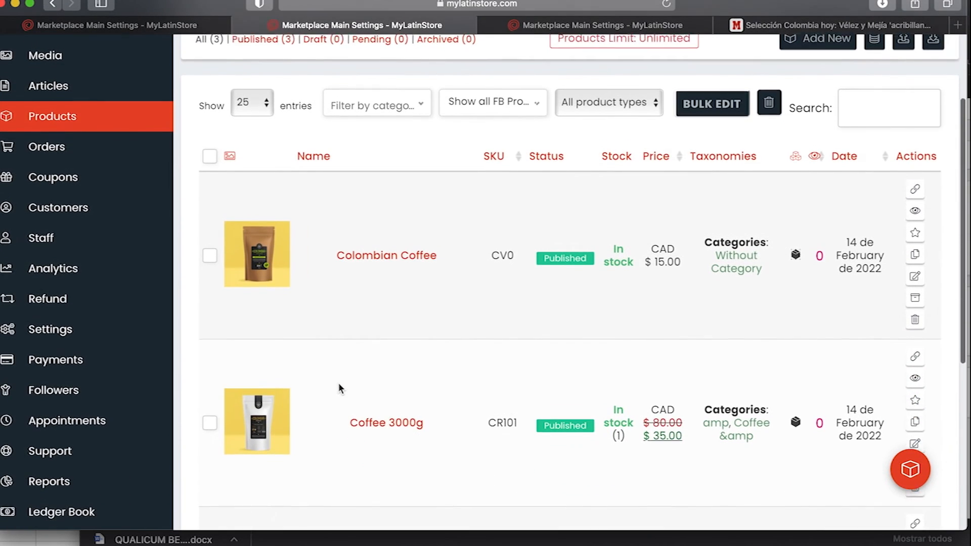
# - Review the full product list, comparing each coffee product's SKU, status, stock, price and categories
pyautogui.scroll(-6, 339, 388)
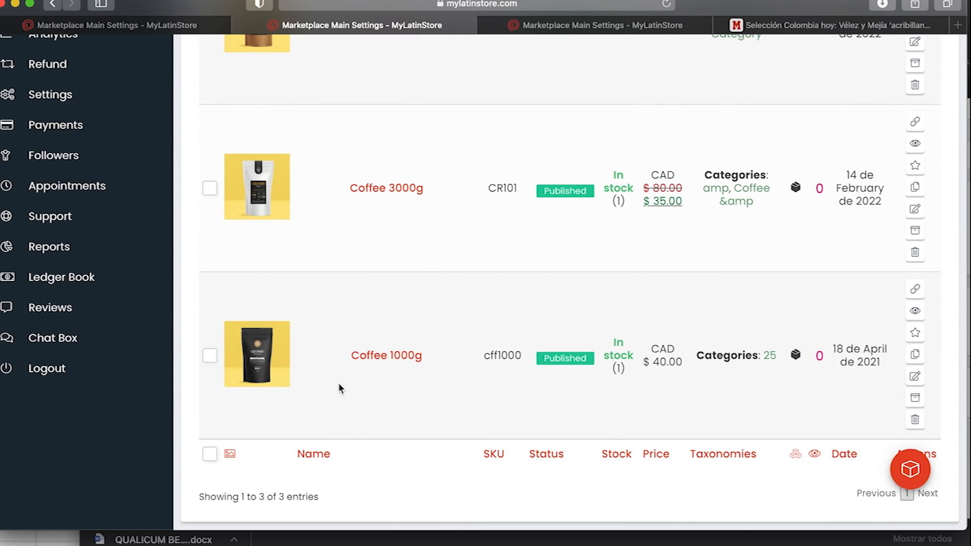
pyautogui.scroll(-3, 339, 389)
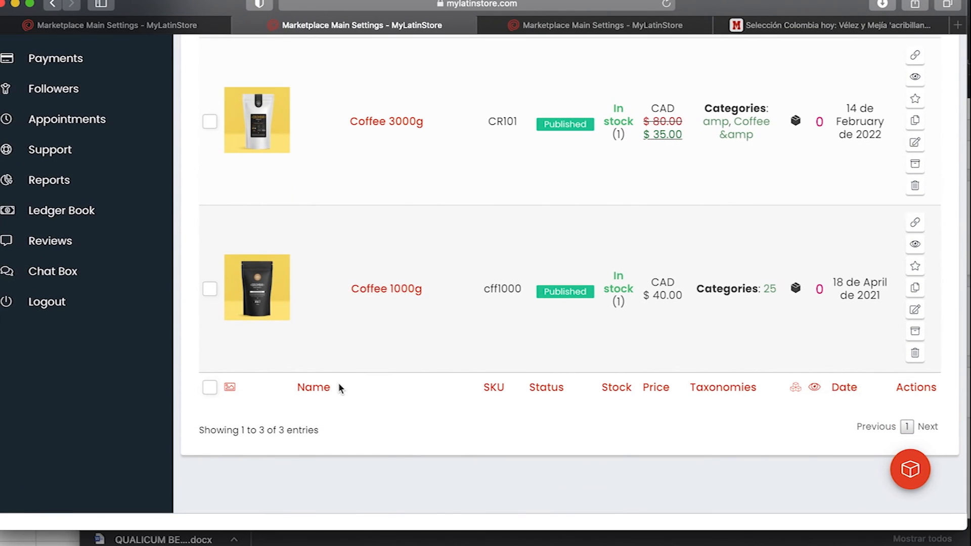
pyautogui.scroll(15, 339, 388)
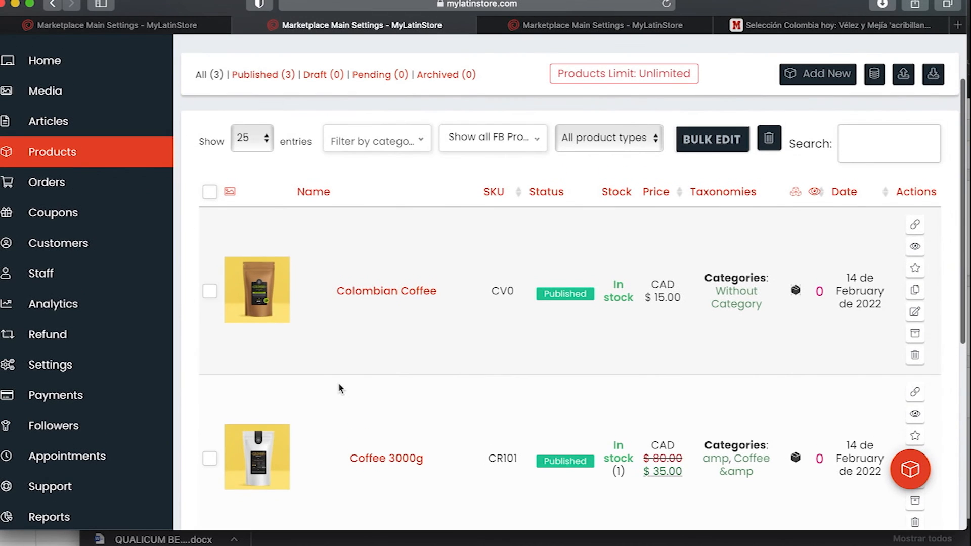
pyautogui.scroll(-3, 339, 389)
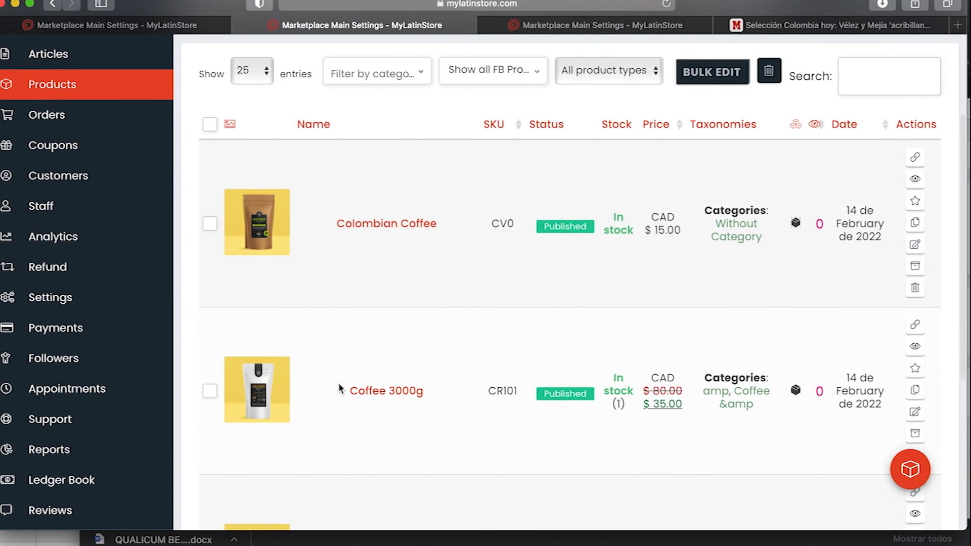
pyautogui.scroll(-4, 339, 388)
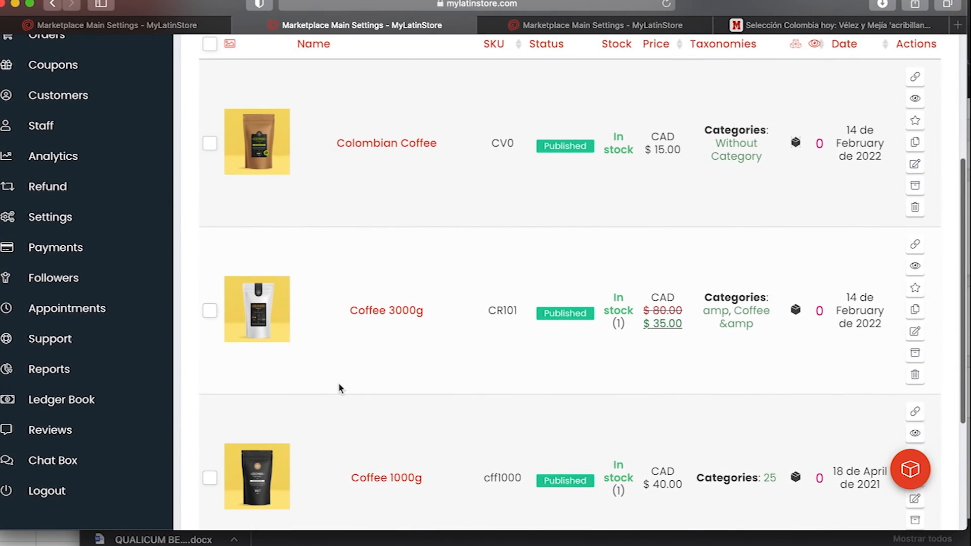
pyautogui.scroll(-6, 339, 389)
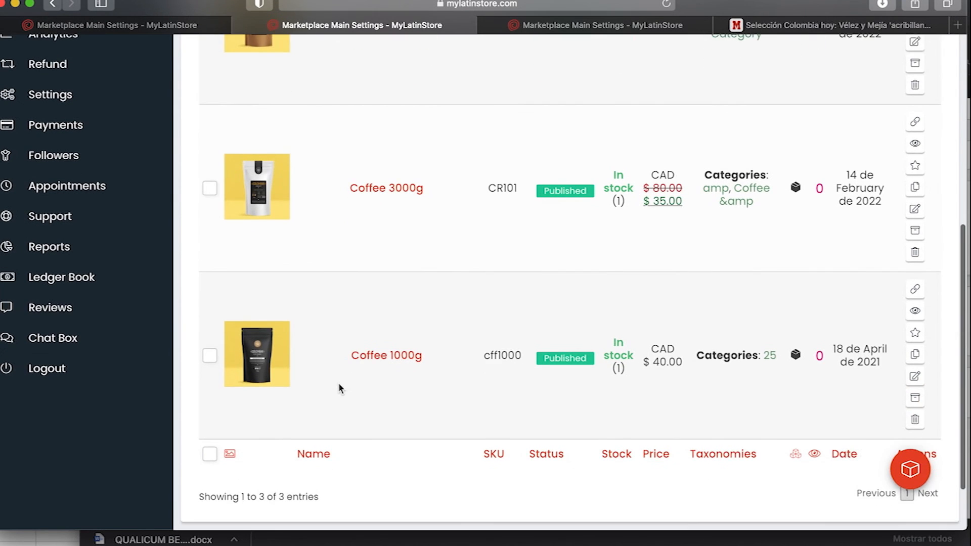
pyautogui.scroll(-3, 338, 388)
pyautogui.scroll(15, 338, 388)
pyautogui.scroll(-1, 339, 391)
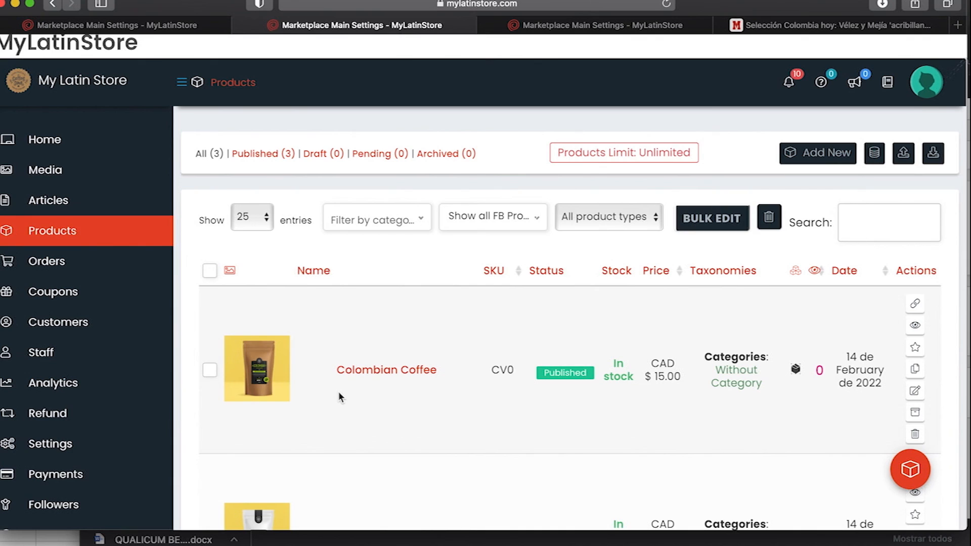